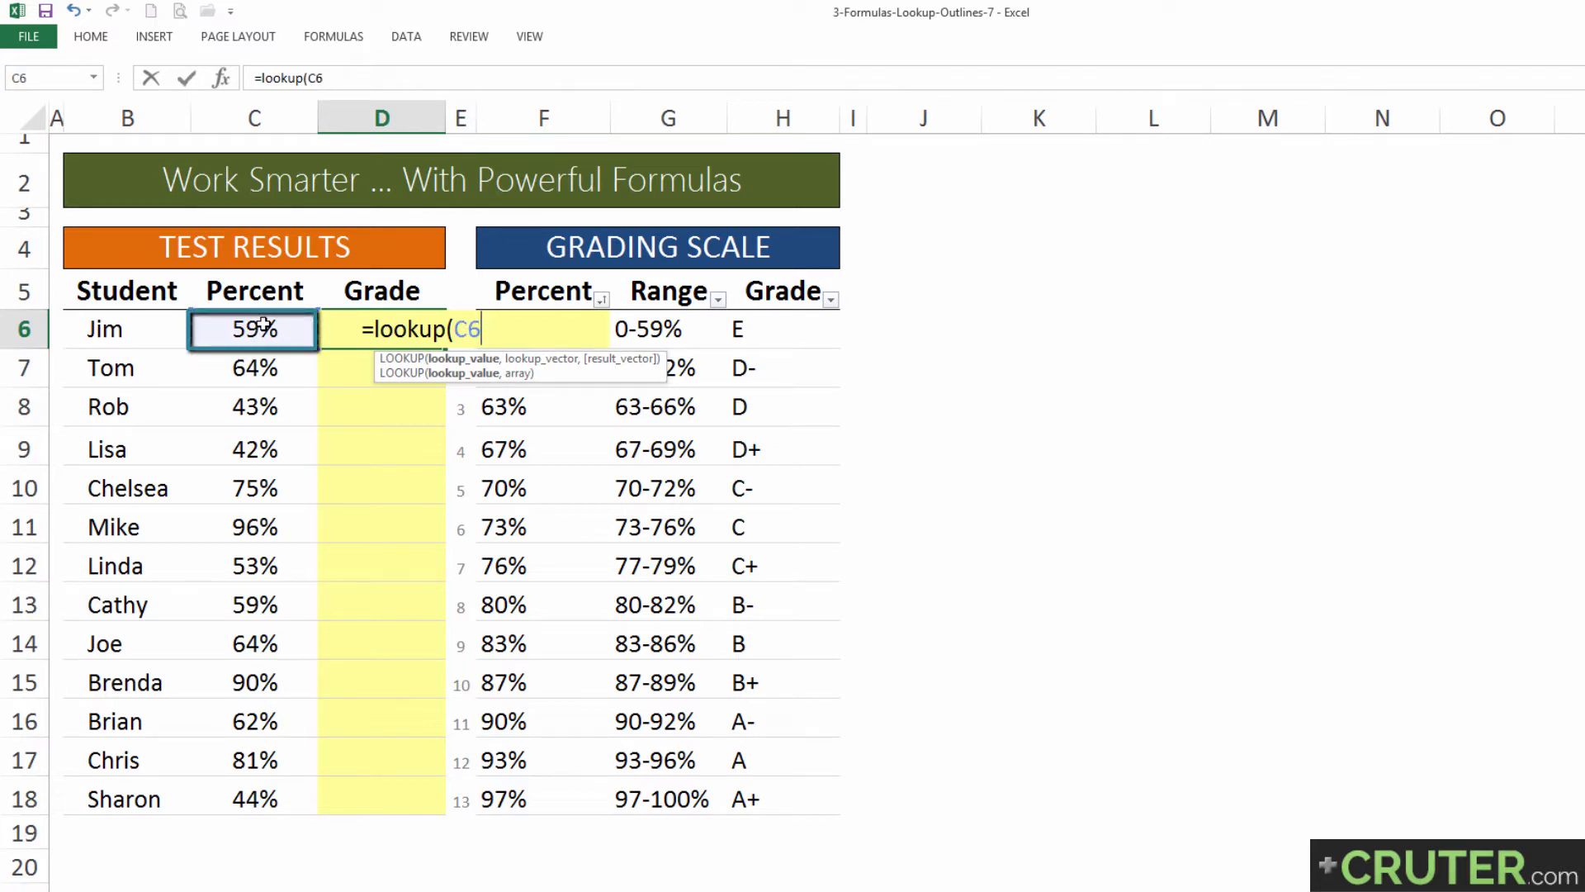
Step: Complete the formula in D6 as =LOOKUP(C6,$F$5:$H$18) and fill it down the Grade column through D18
{"action": "type", "text": ","}
{"action": "left_click", "coordinate": [525, 297]}
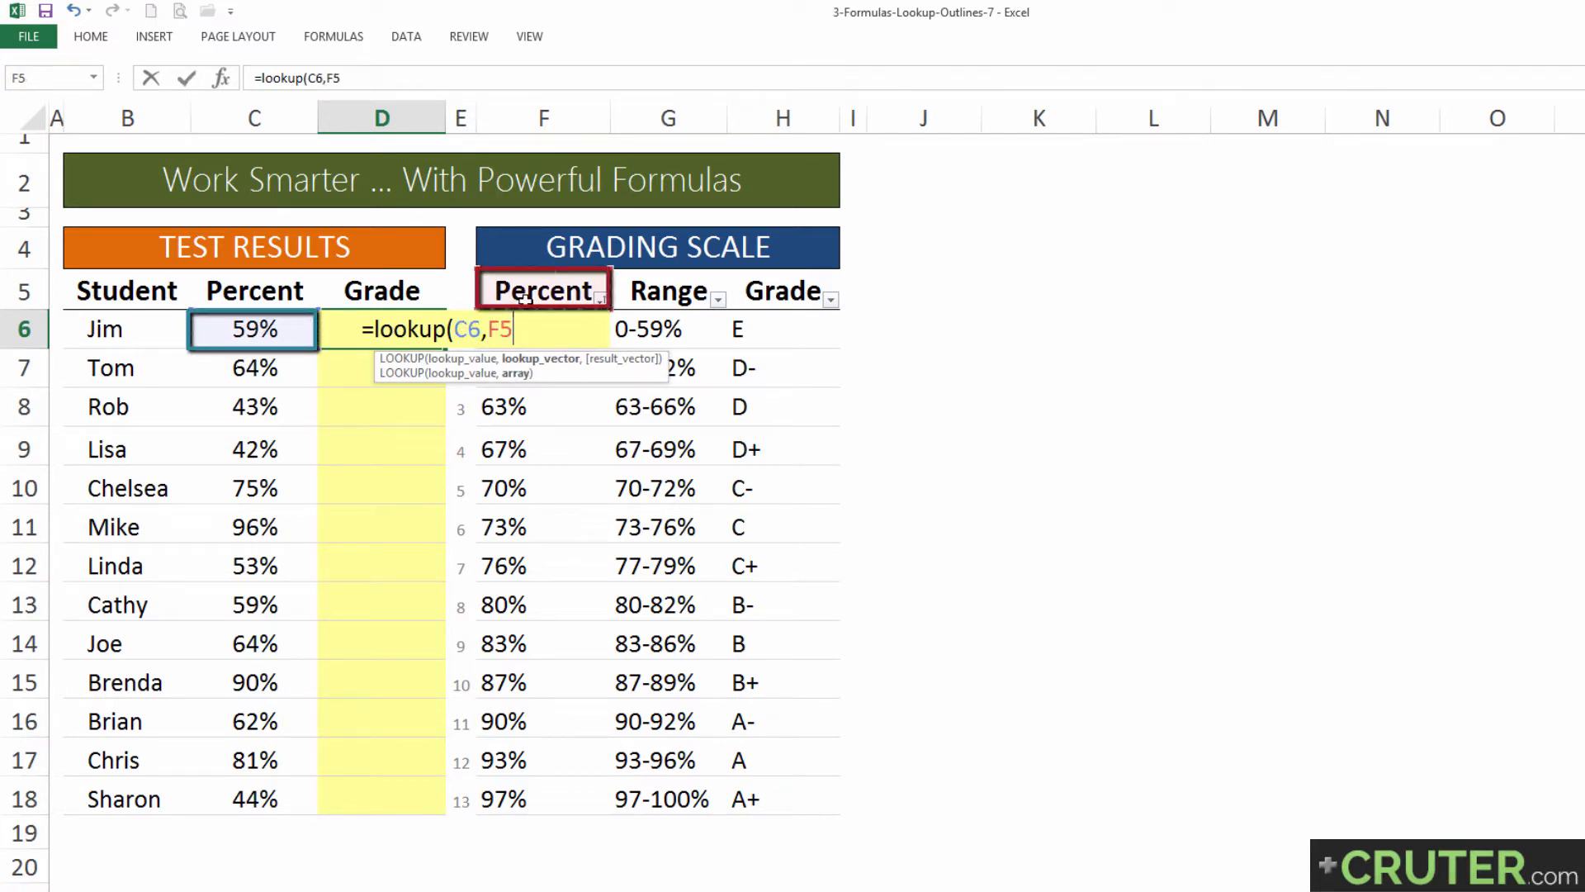
{"action": "key", "text": "ctrl+shift+Right"}
{"action": "key", "text": "ctrl+shift+Down"}
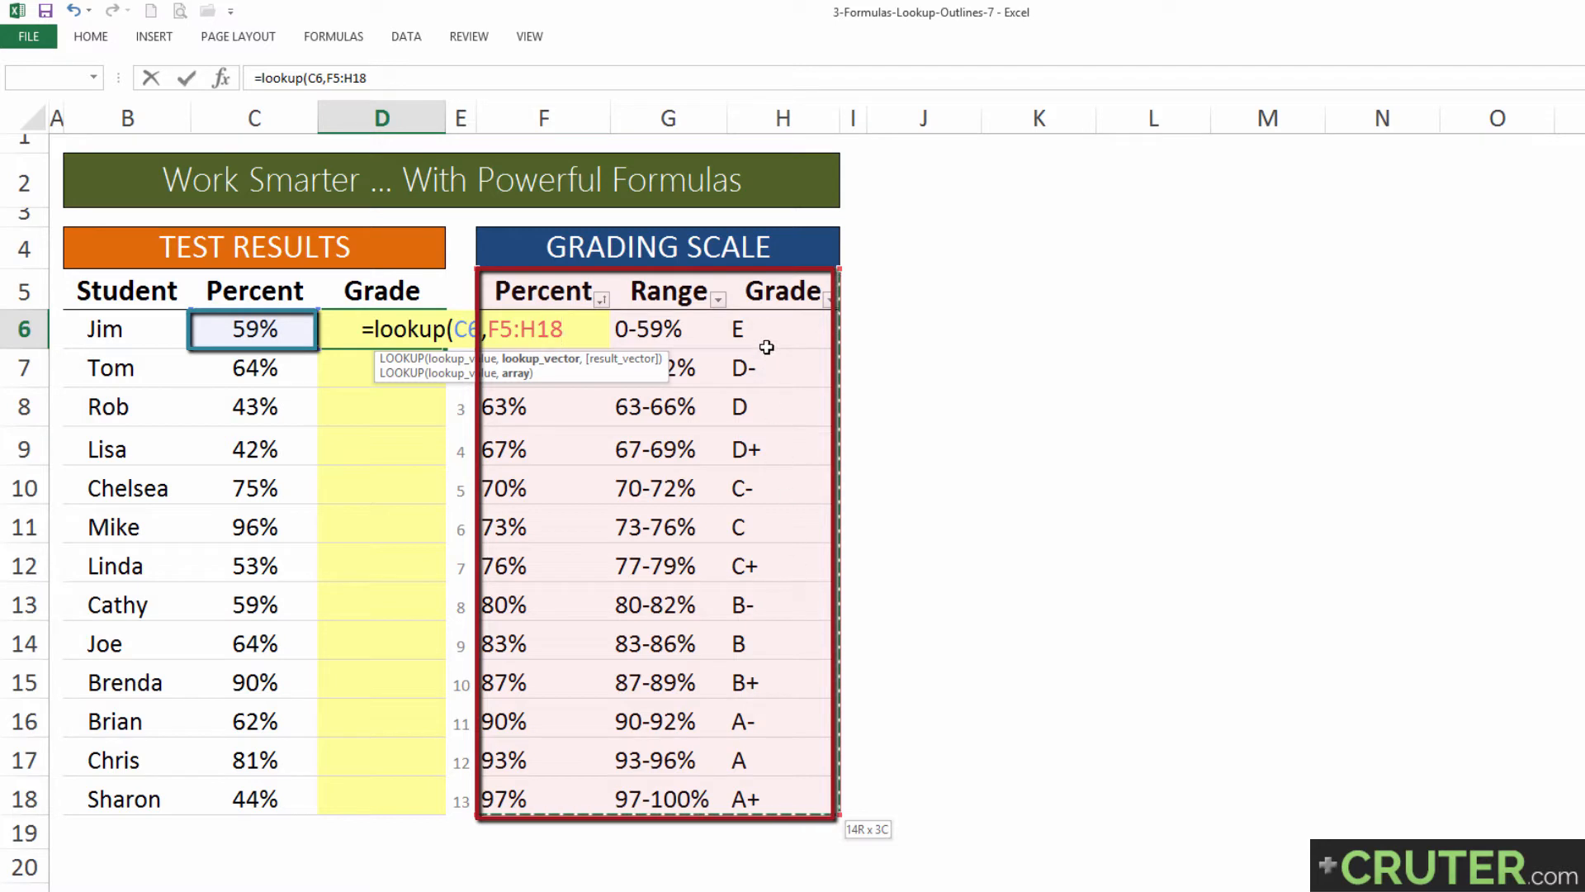
{"action": "key", "text": "F4"}
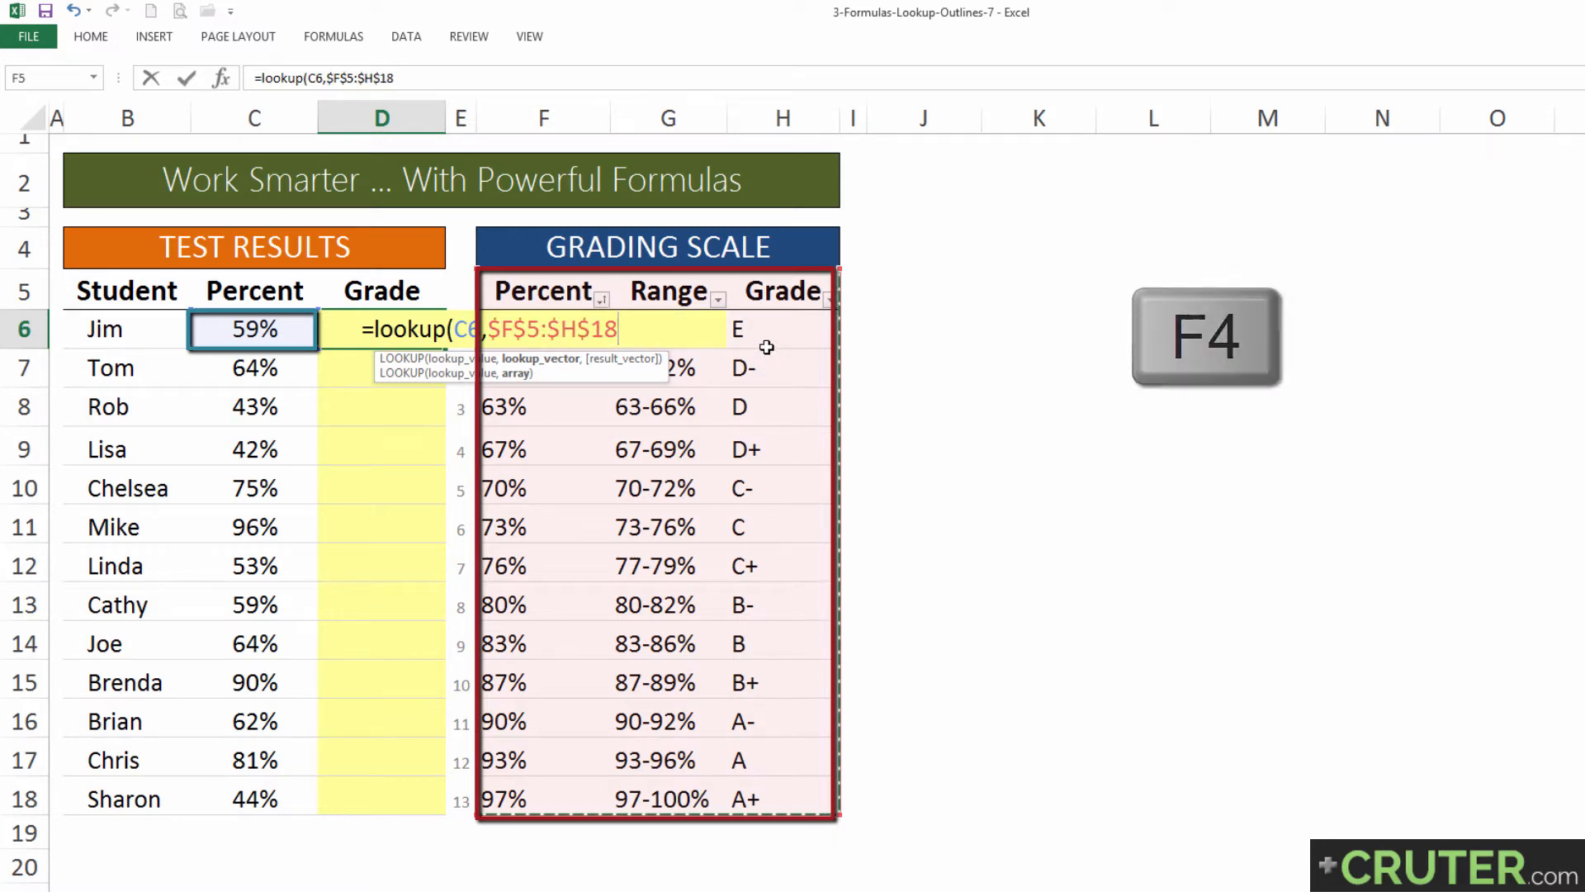
{"action": "type", "text": ")"}
{"action": "key", "text": "Return"}
{"action": "left_click", "coordinate": [381, 330]}
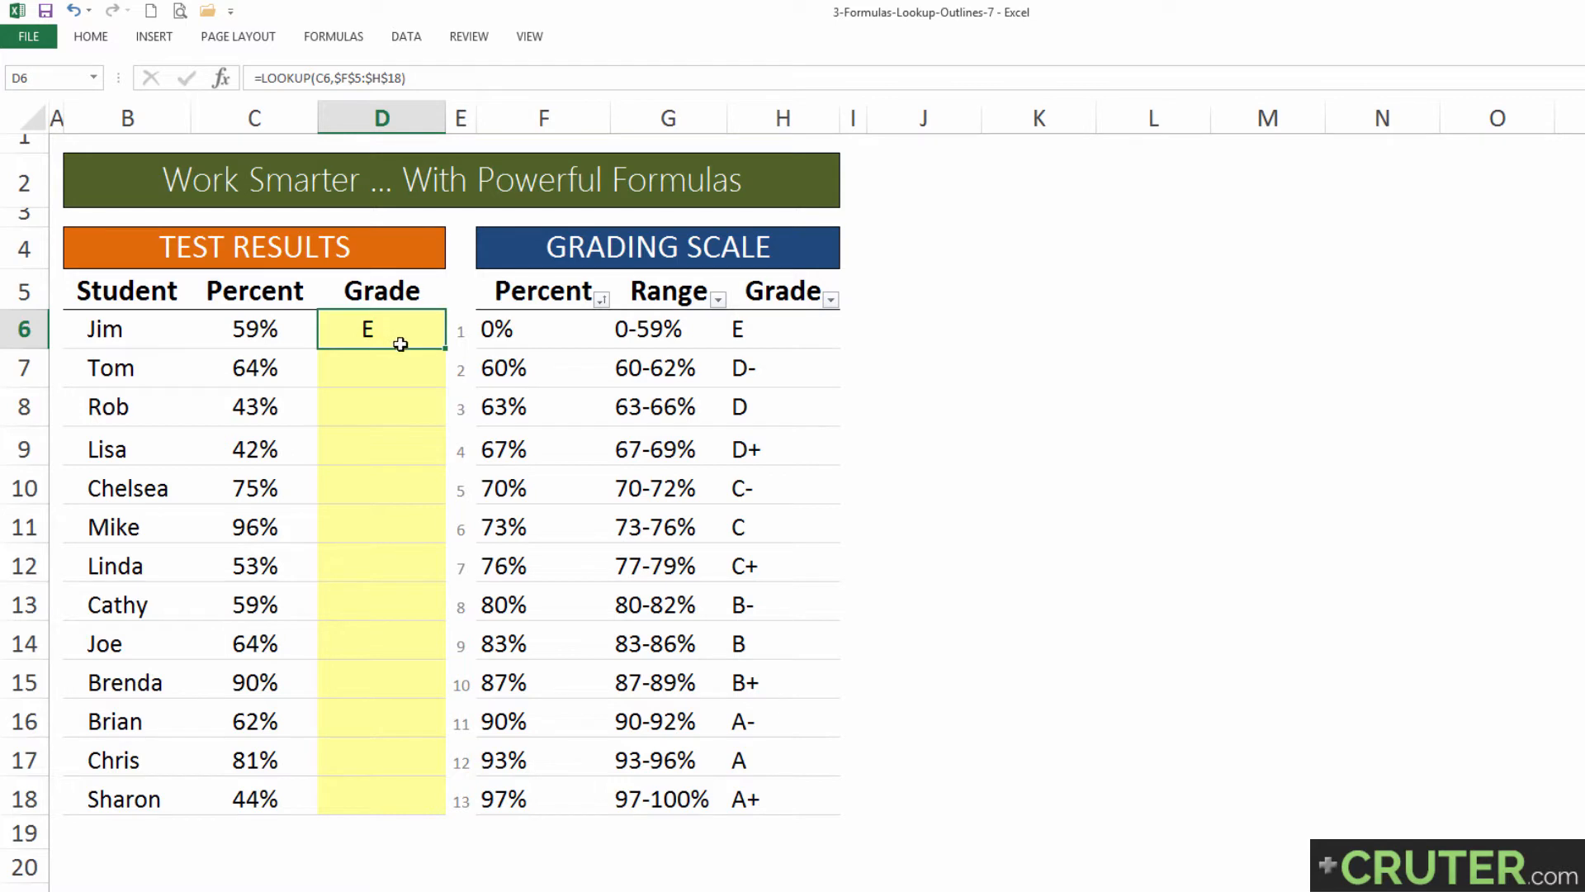
{"action": "double_click", "coordinate": [446, 348]}
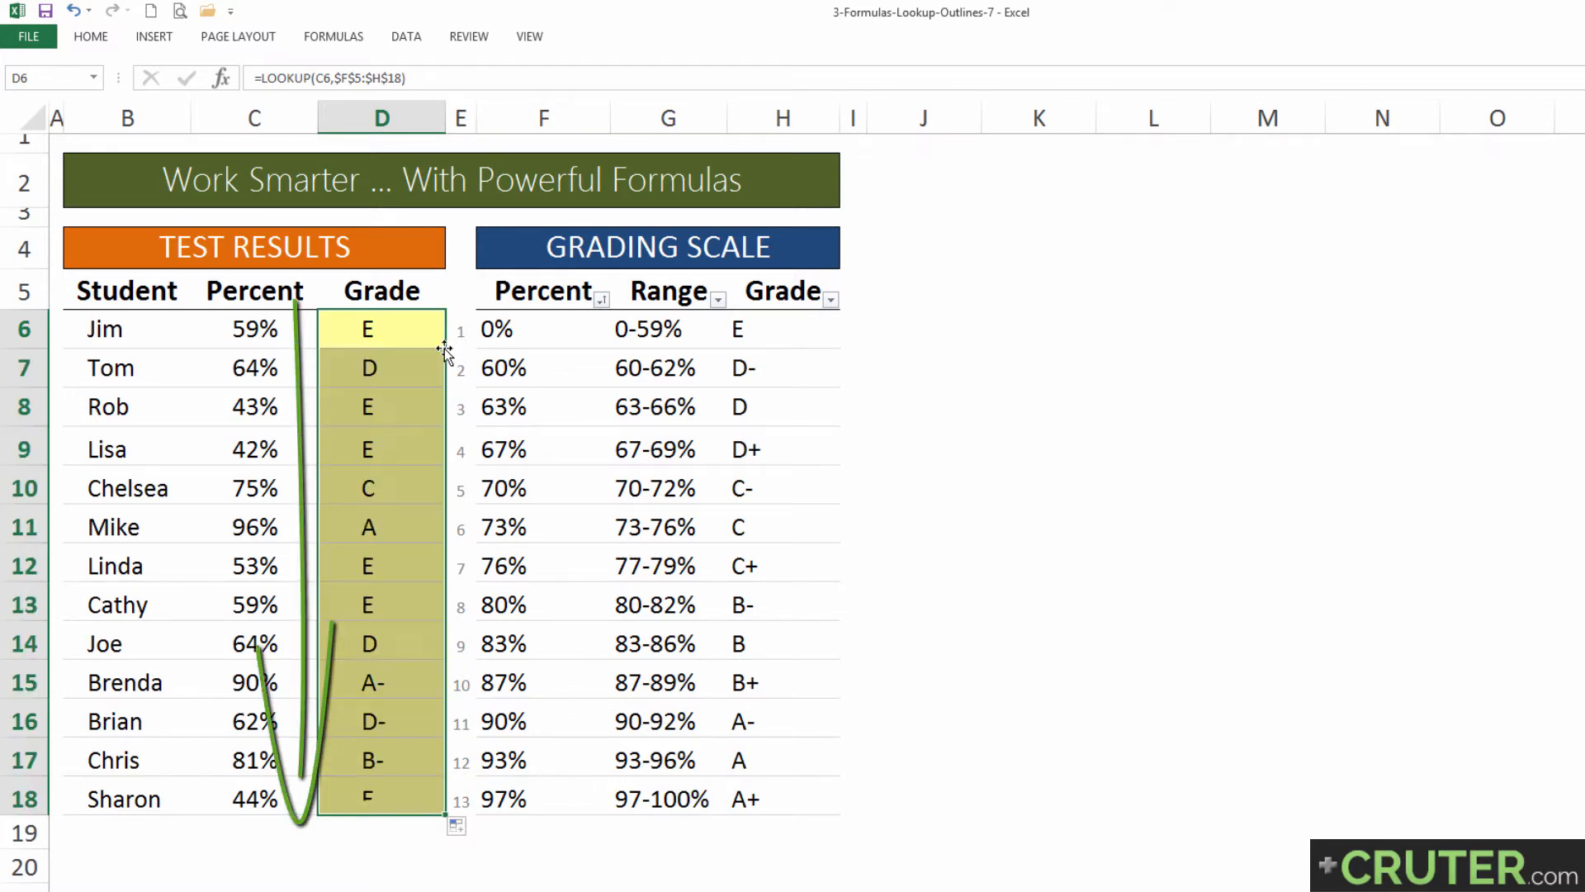
Step: Compare the percent and grade in row 10 of the test results with the matching bracket in the grading scale
{"action": "left_click_drag", "start_coordinate": [154, 491], "coordinate": [326, 492]}
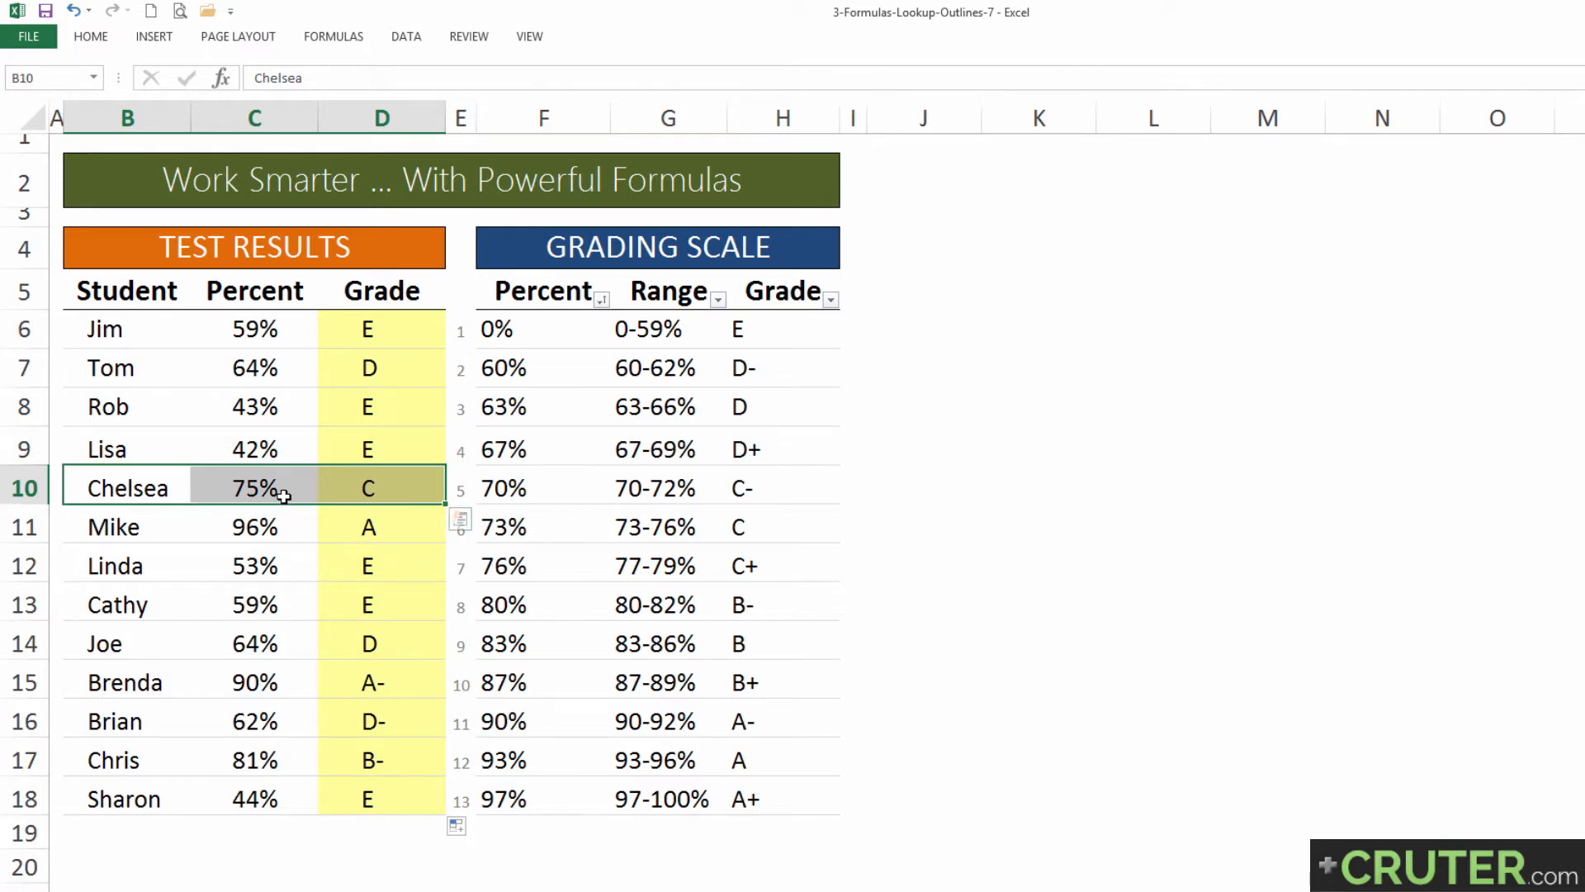
{"action": "left_click", "coordinate": [430, 496]}
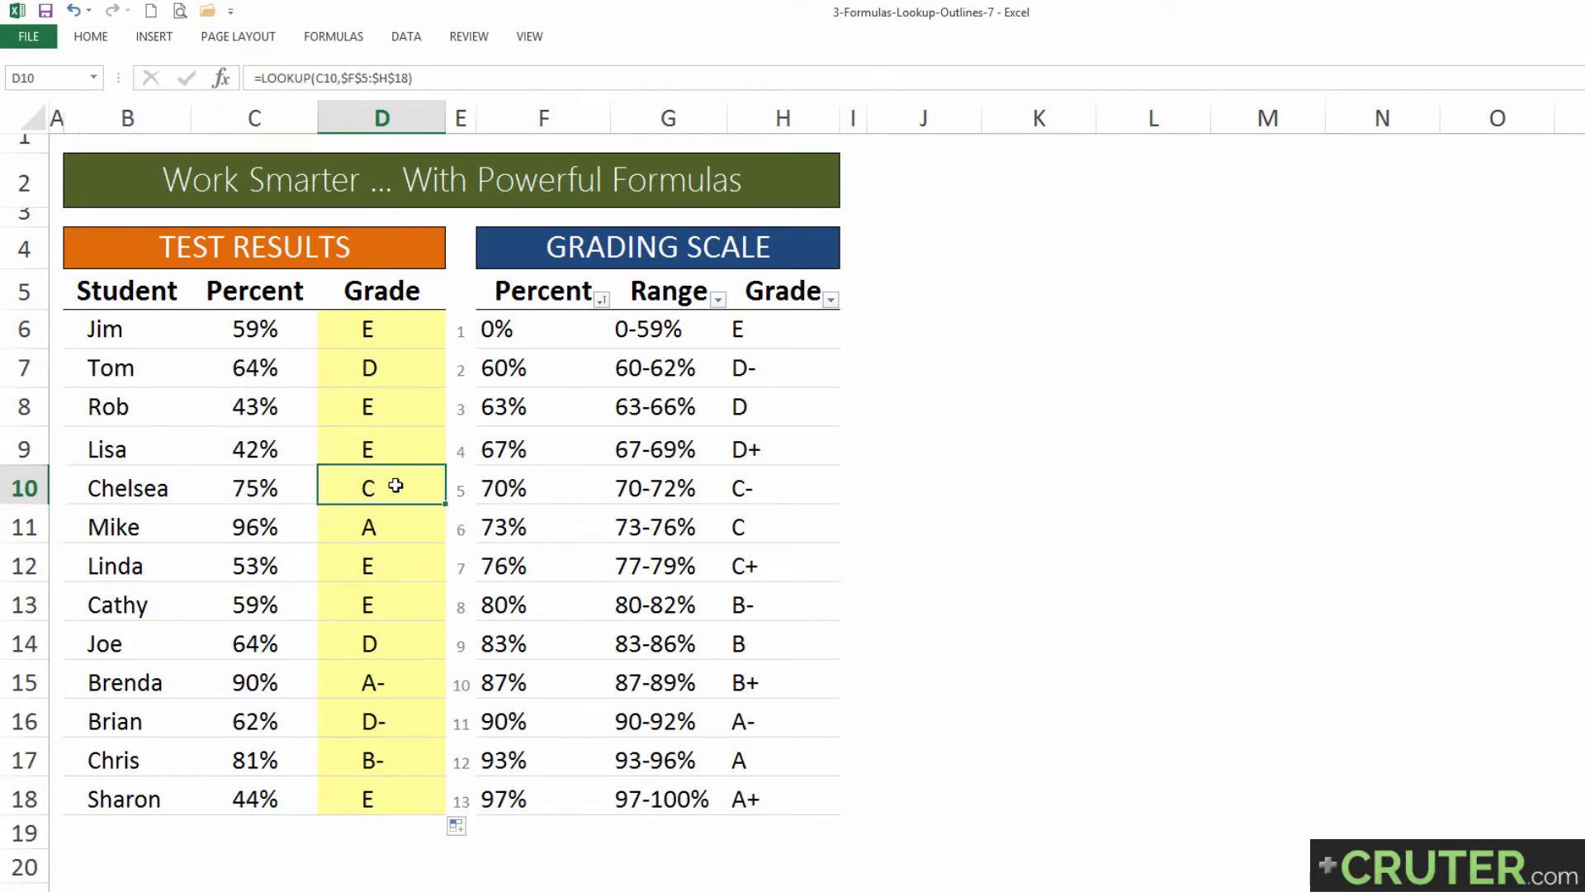
{"action": "left_click", "coordinate": [547, 325]}
{"action": "left_click_drag", "start_coordinate": [547, 326], "coordinate": [558, 567]}
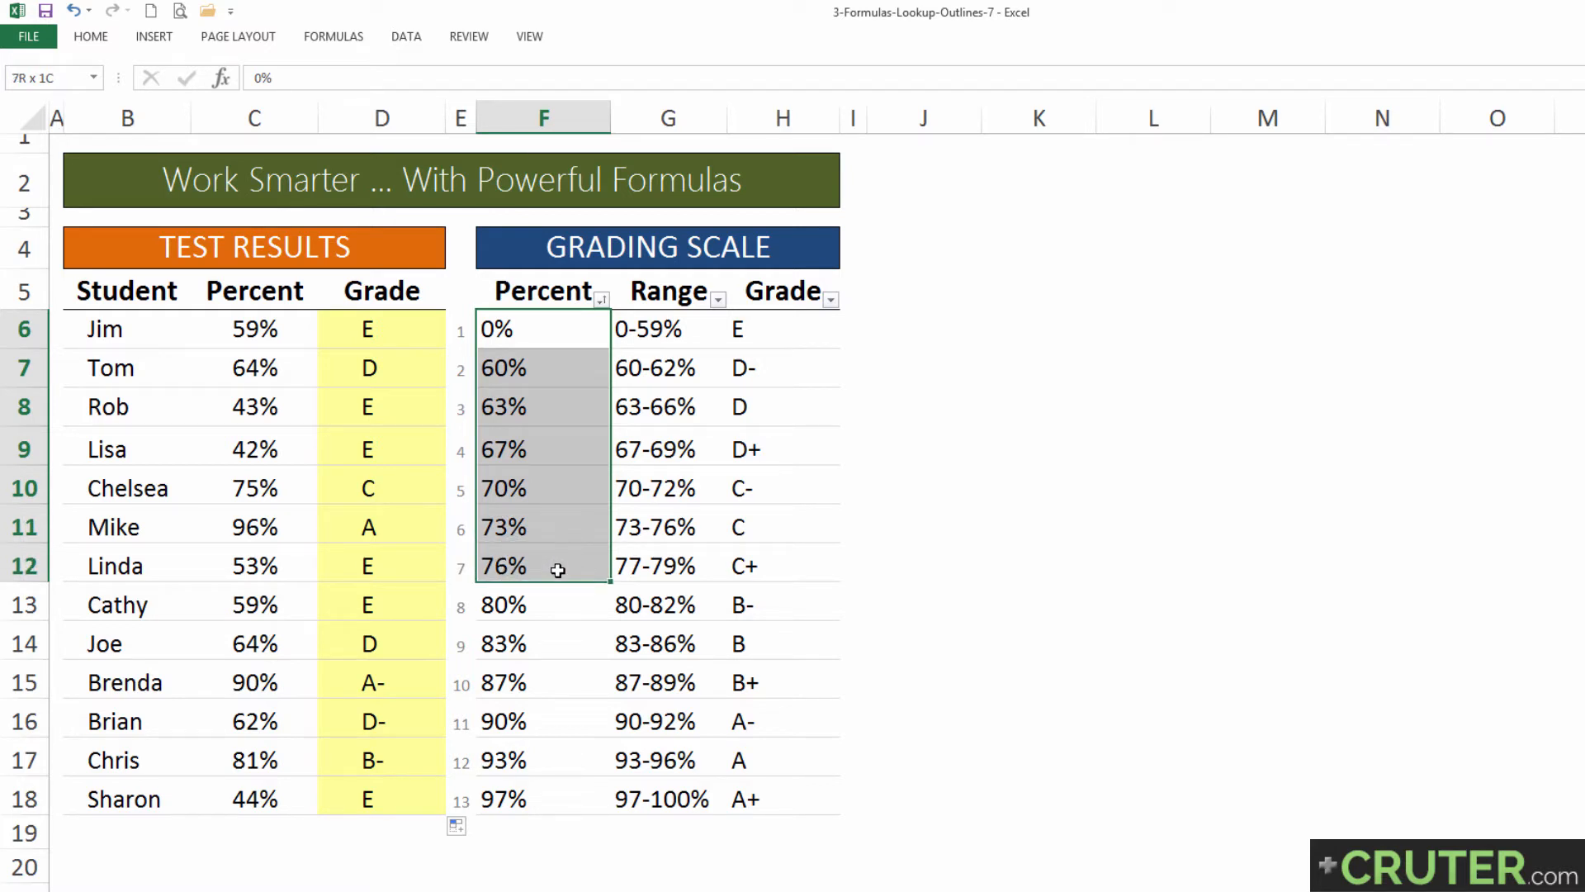
{"action": "left_click_drag", "start_coordinate": [558, 570], "coordinate": [747, 530]}
{"action": "left_click", "coordinate": [515, 528]}
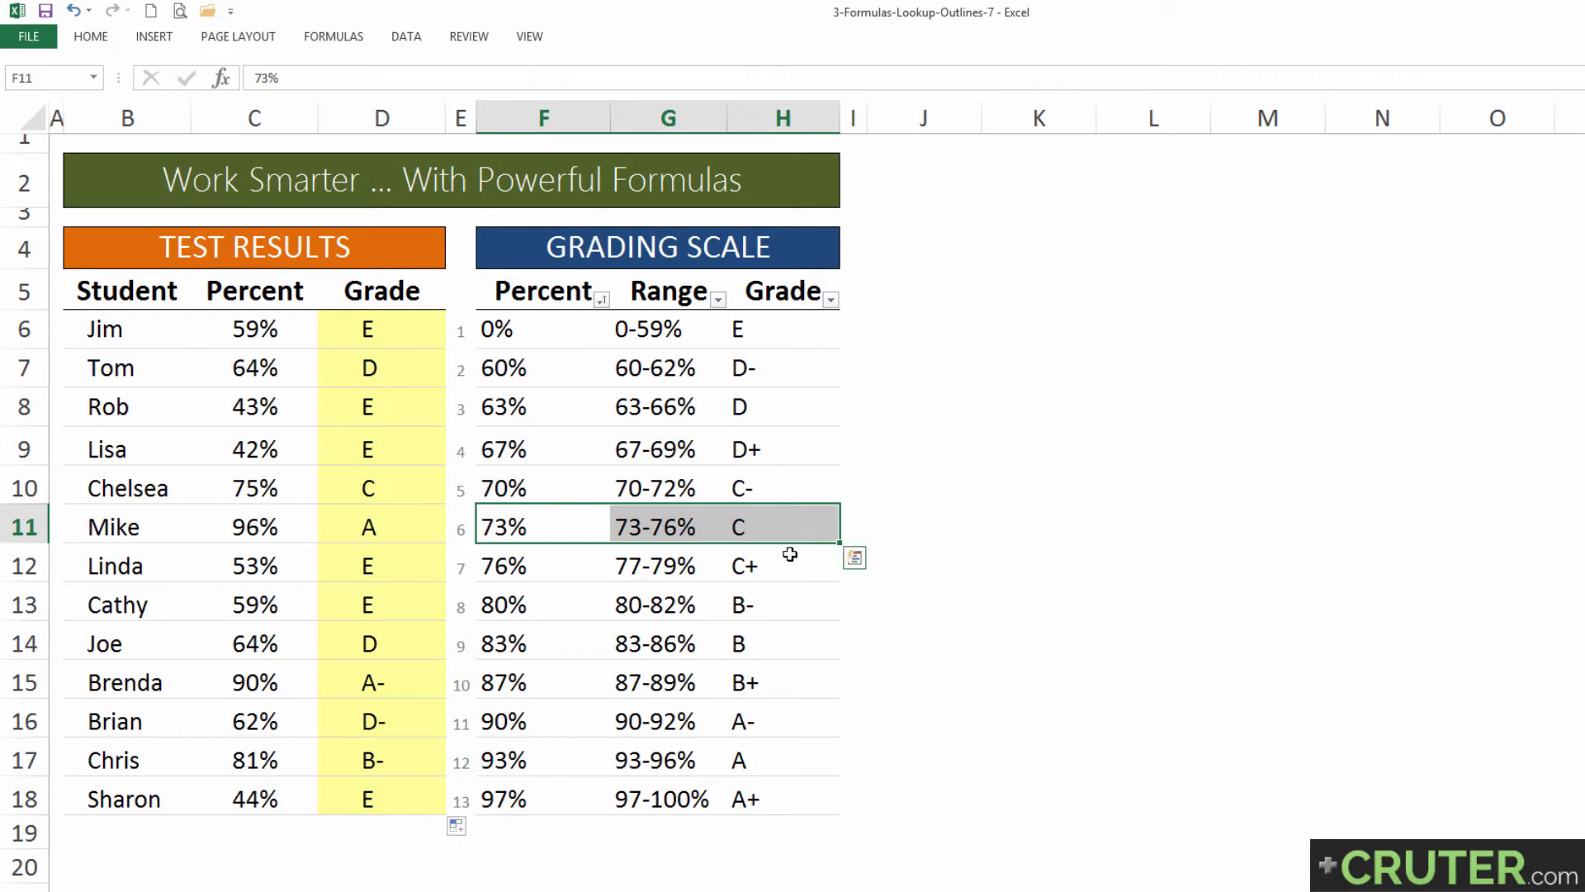
{"action": "left_click", "coordinate": [769, 528]}
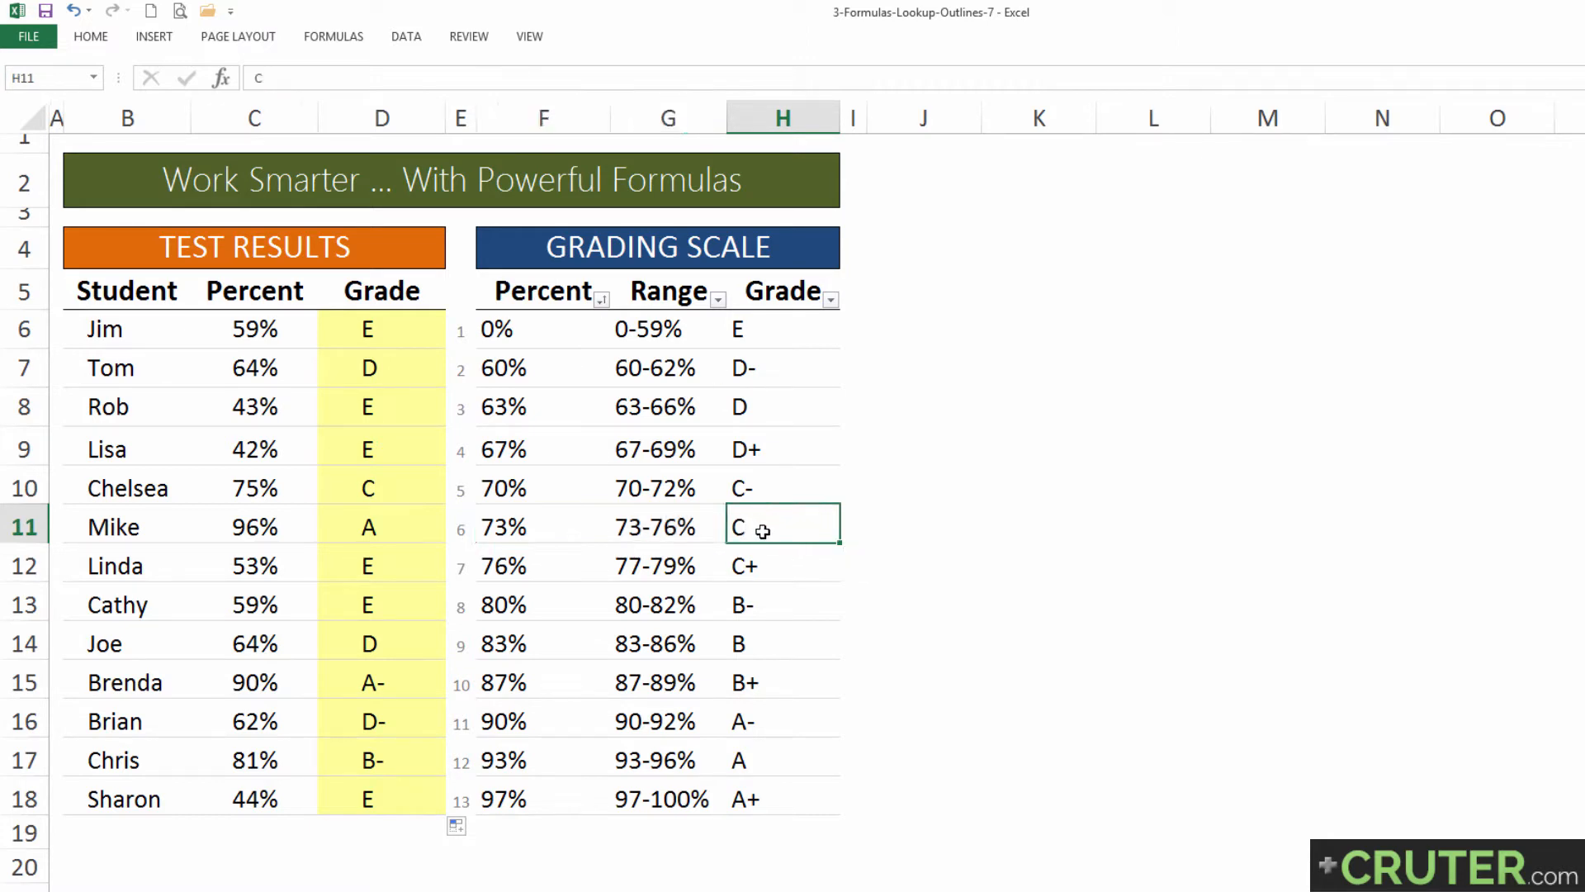
{"action": "left_click", "coordinate": [348, 477]}
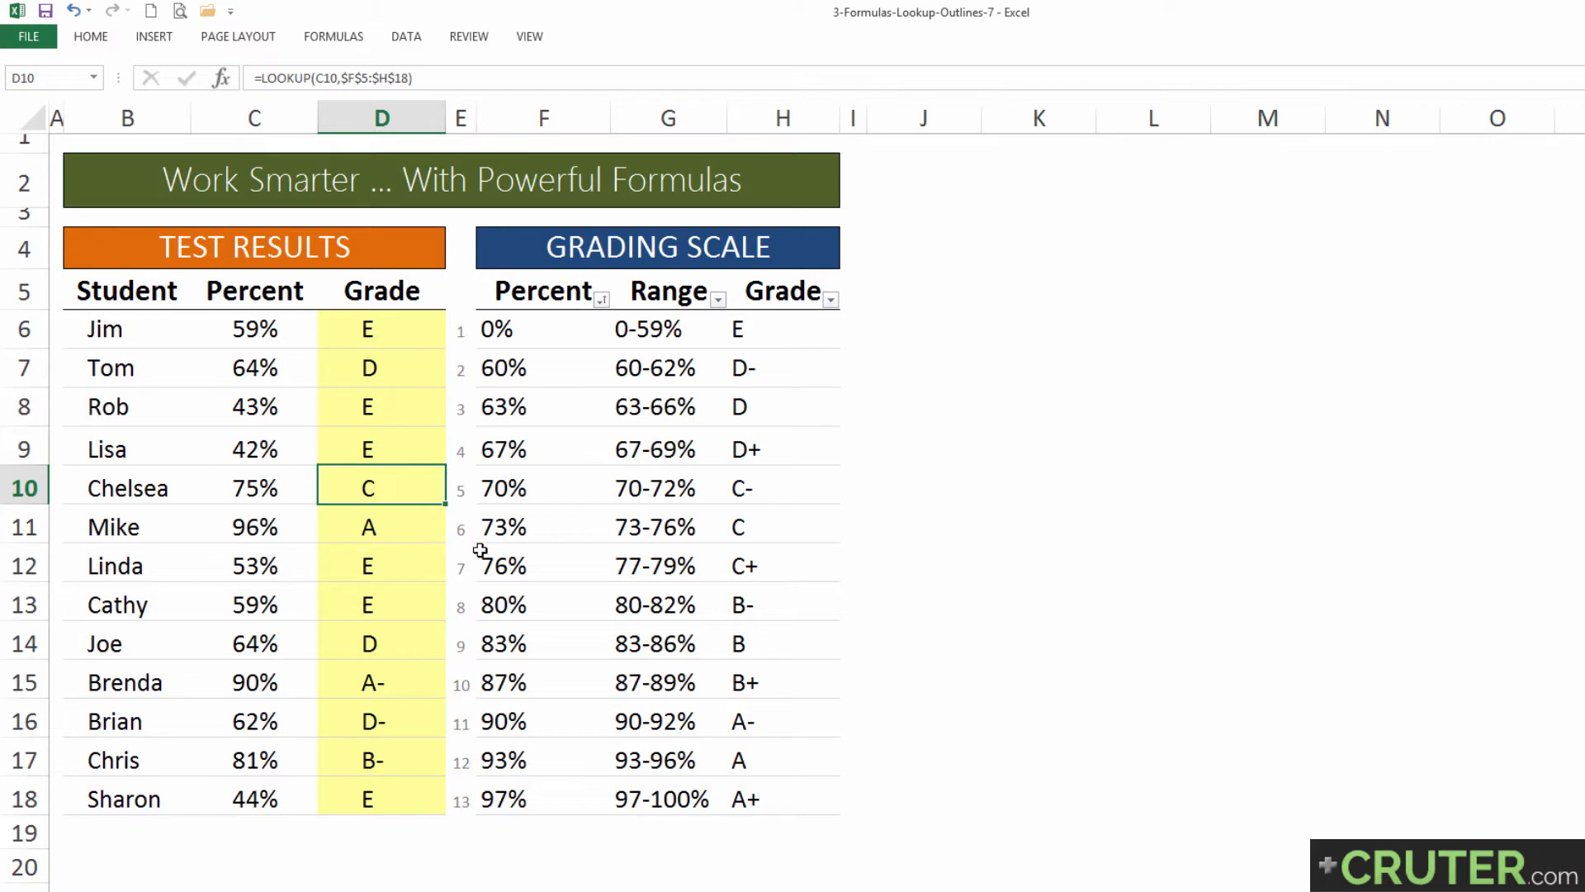
Step: Sort the grading scale by Percent from largest to smallest to test the grades, and re-sort it from smallest to largest
{"action": "left_click", "coordinate": [602, 301]}
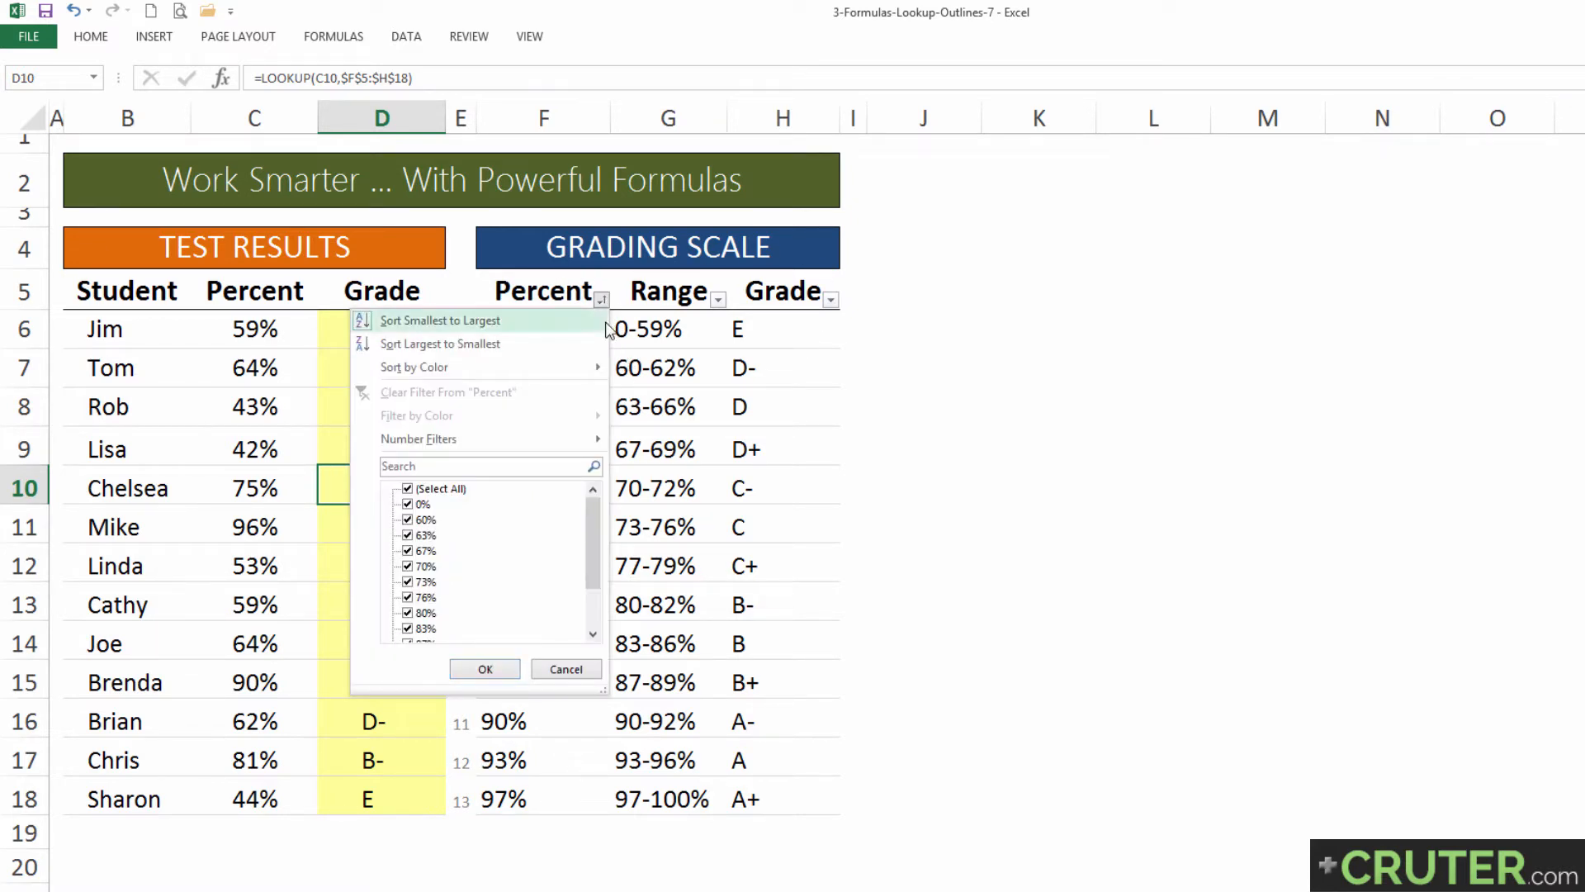
{"action": "left_click", "coordinate": [447, 347]}
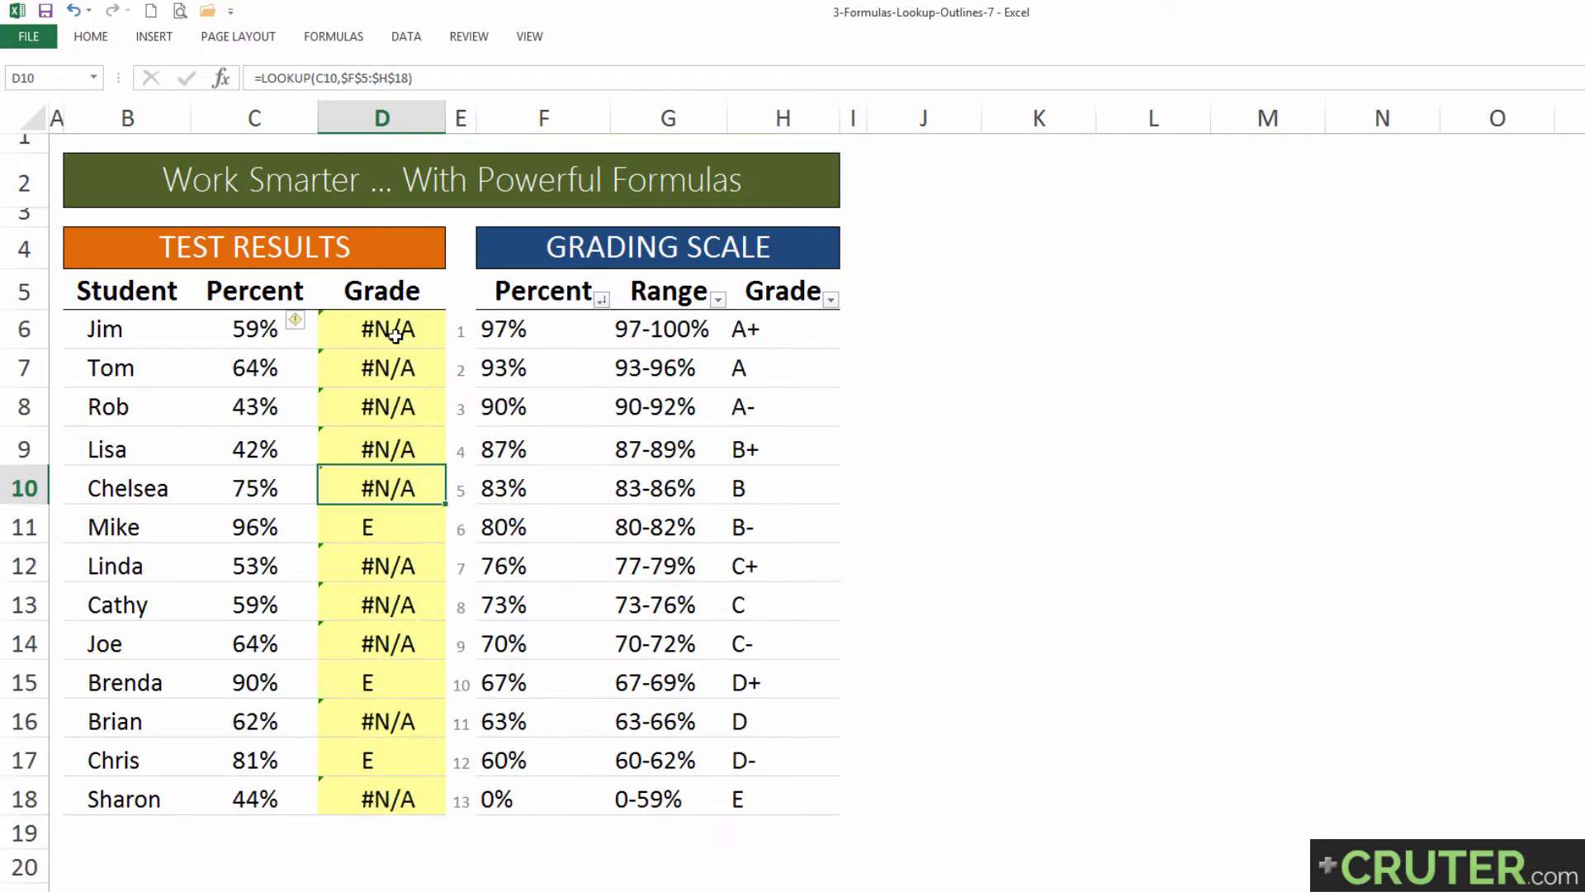
{"action": "left_click_drag", "start_coordinate": [372, 328], "coordinate": [365, 710]}
{"action": "left_click", "coordinate": [394, 485]}
{"action": "left_click", "coordinate": [605, 304]}
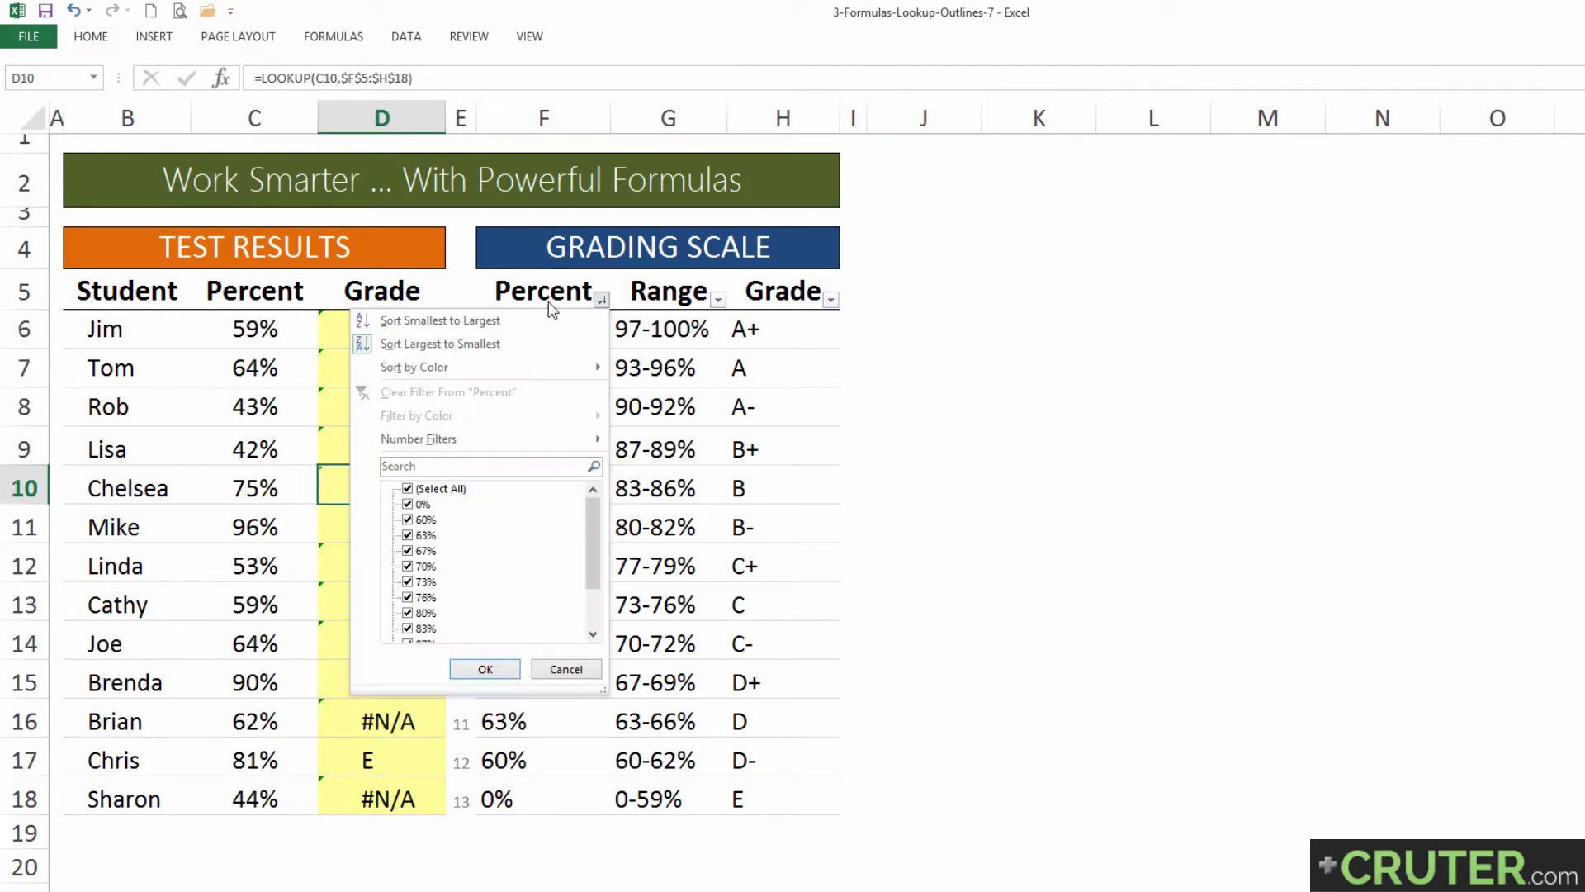
{"action": "left_click", "coordinate": [446, 320]}
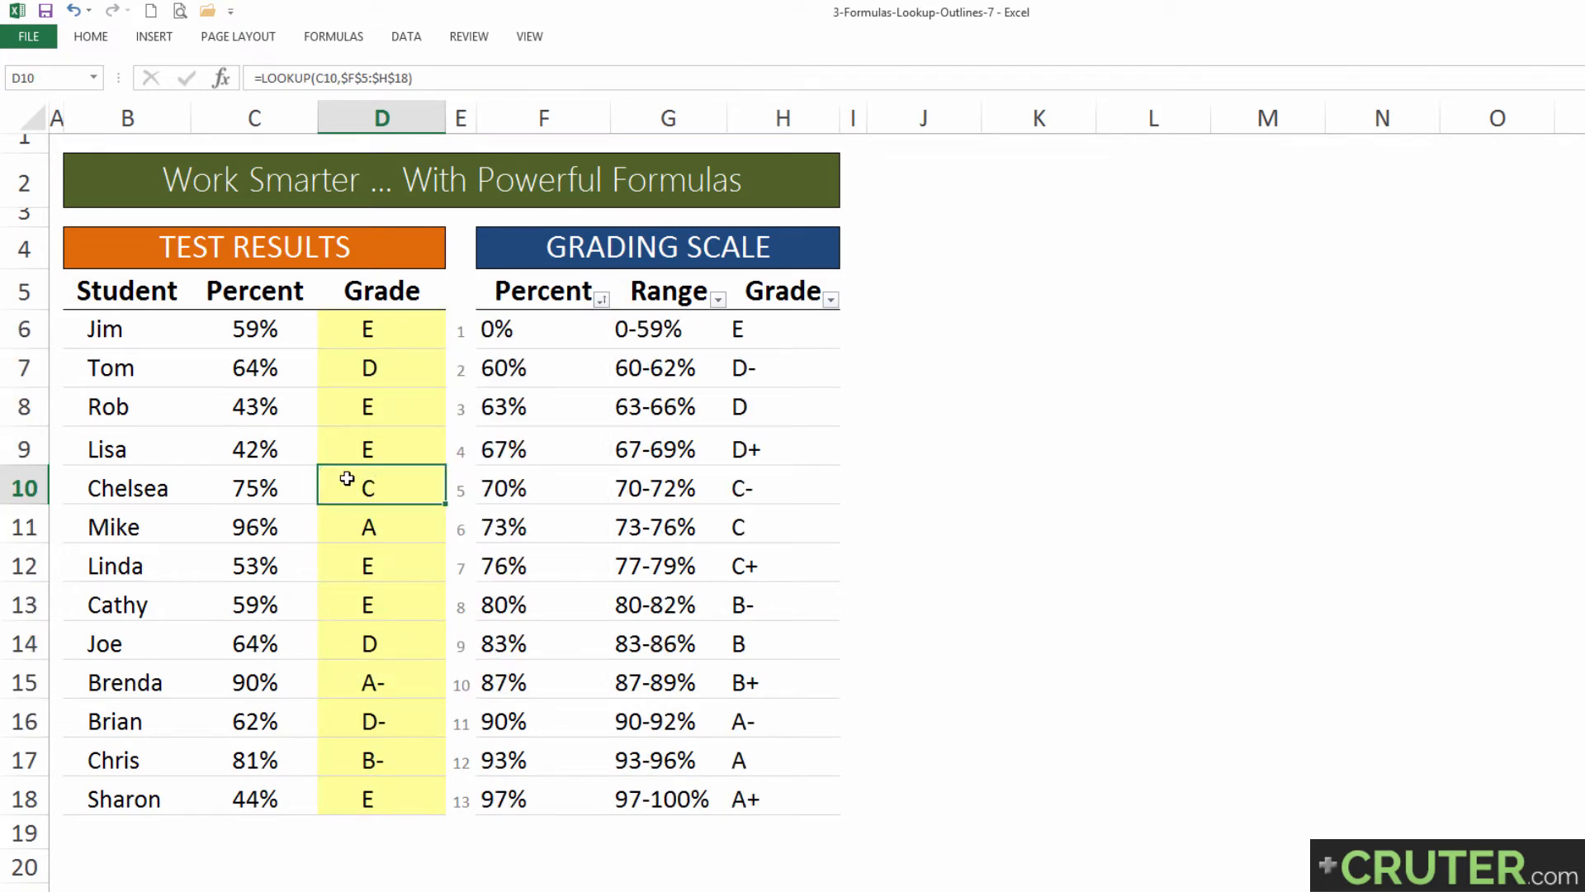
Step: Rewrite the formula in D10 as =LOOKUP(C10,$F$5:$F$18,$H$5:$H$18) and review its lookup and result ranges
{"action": "key", "text": "F2"}
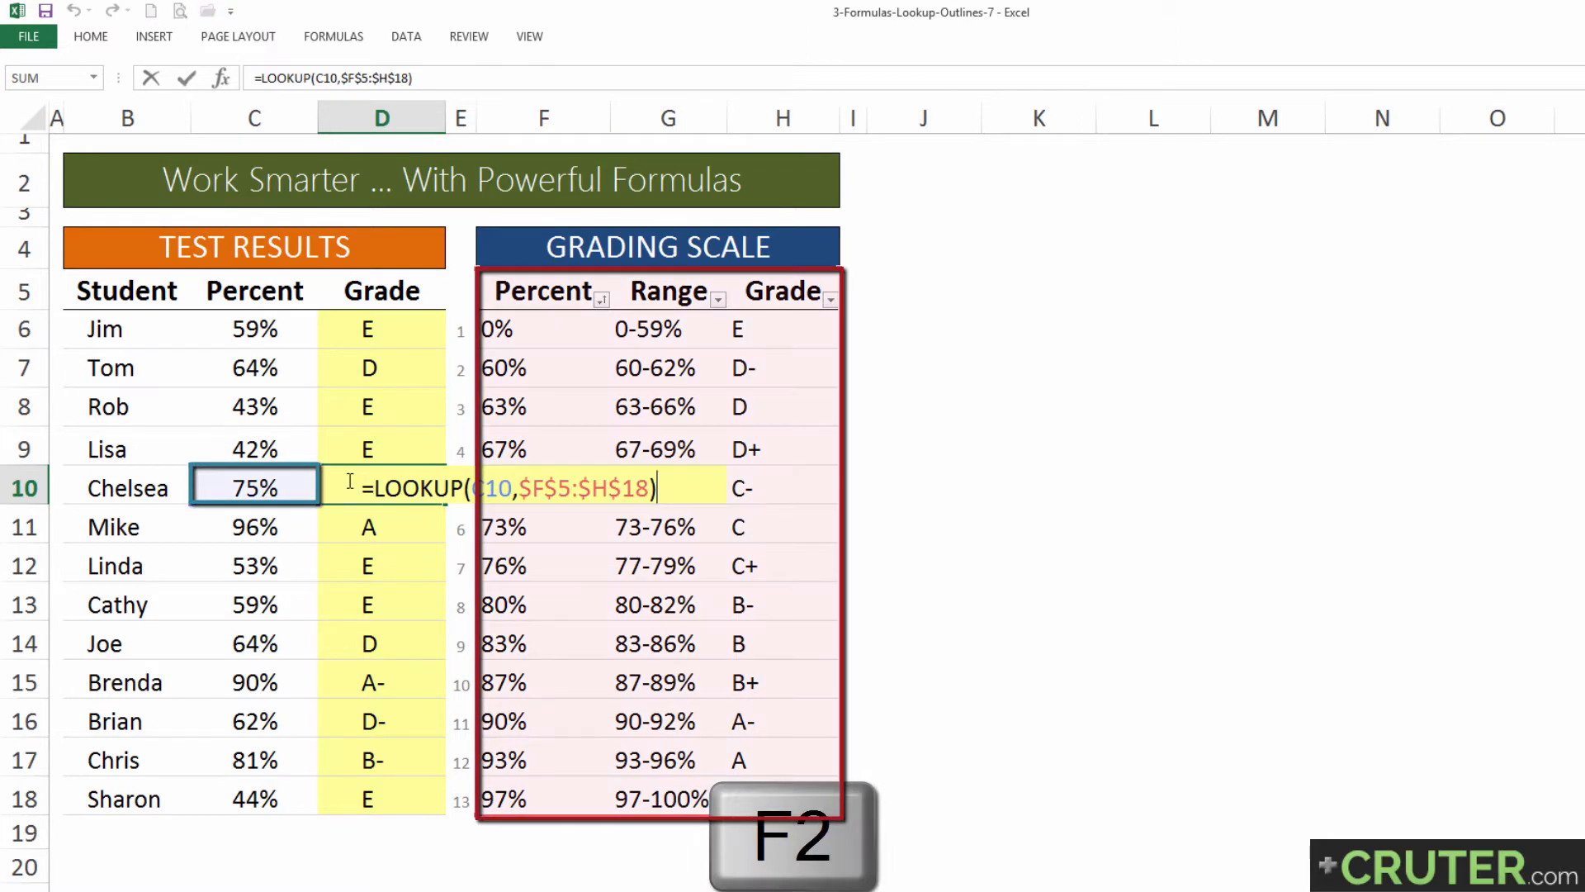
{"action": "left_click", "coordinate": [541, 488]}
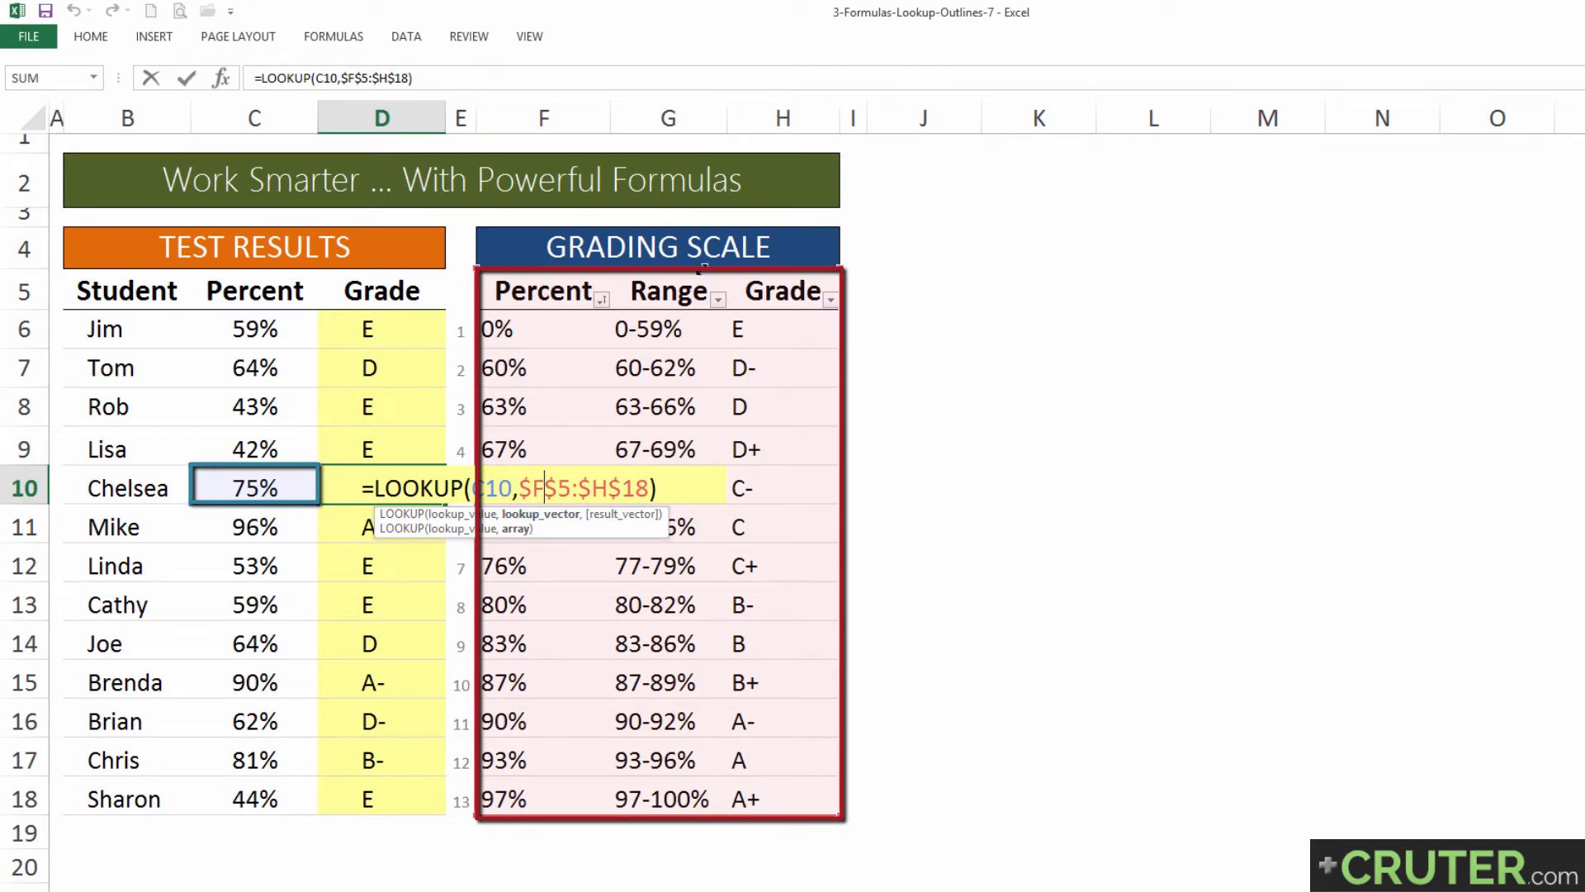
{"action": "left_click_drag", "start_coordinate": [705, 266], "coordinate": [538, 248]}
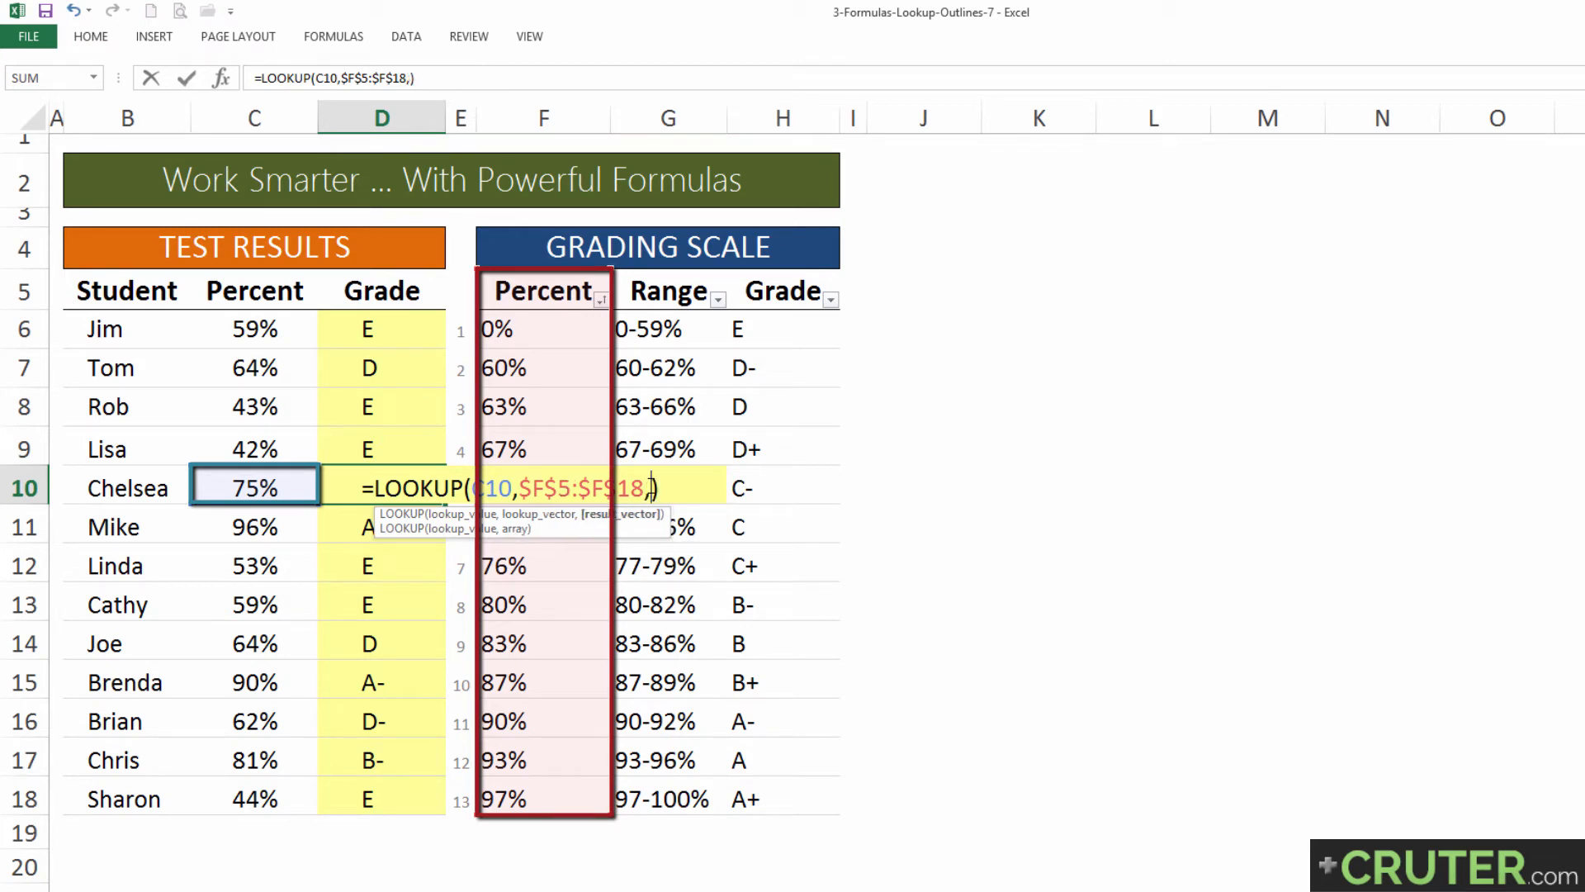
{"action": "type", "text": ","}
{"action": "left_click_drag", "start_coordinate": [795, 280], "coordinate": [776, 786]}
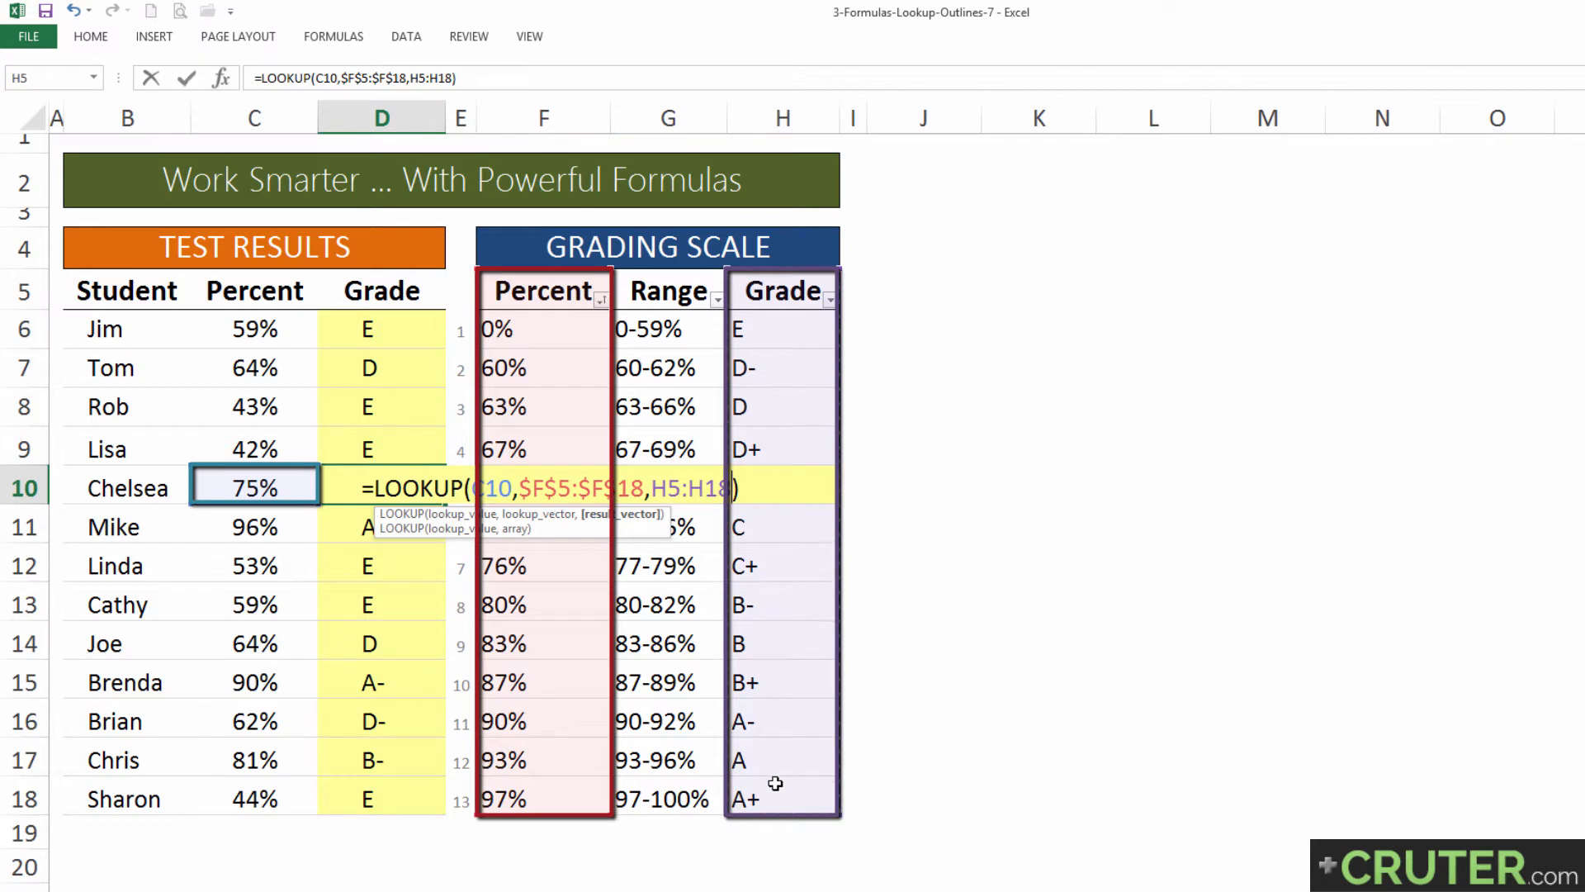
{"action": "key", "text": "F4"}
{"action": "key", "text": "Return"}
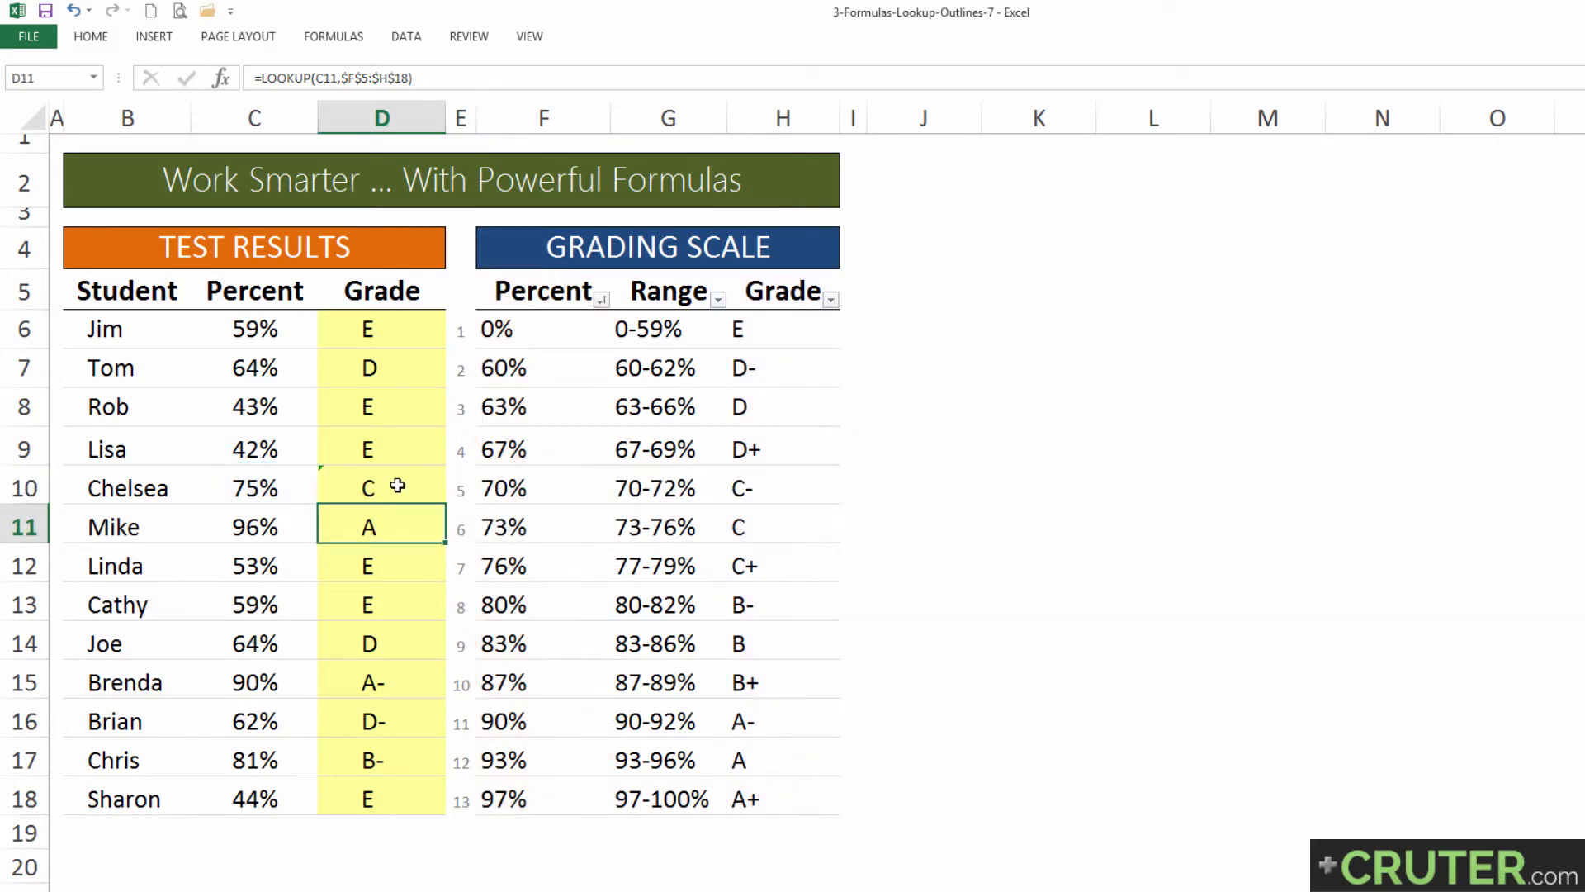
{"action": "left_click", "coordinate": [397, 485]}
{"action": "key", "text": "F2"}
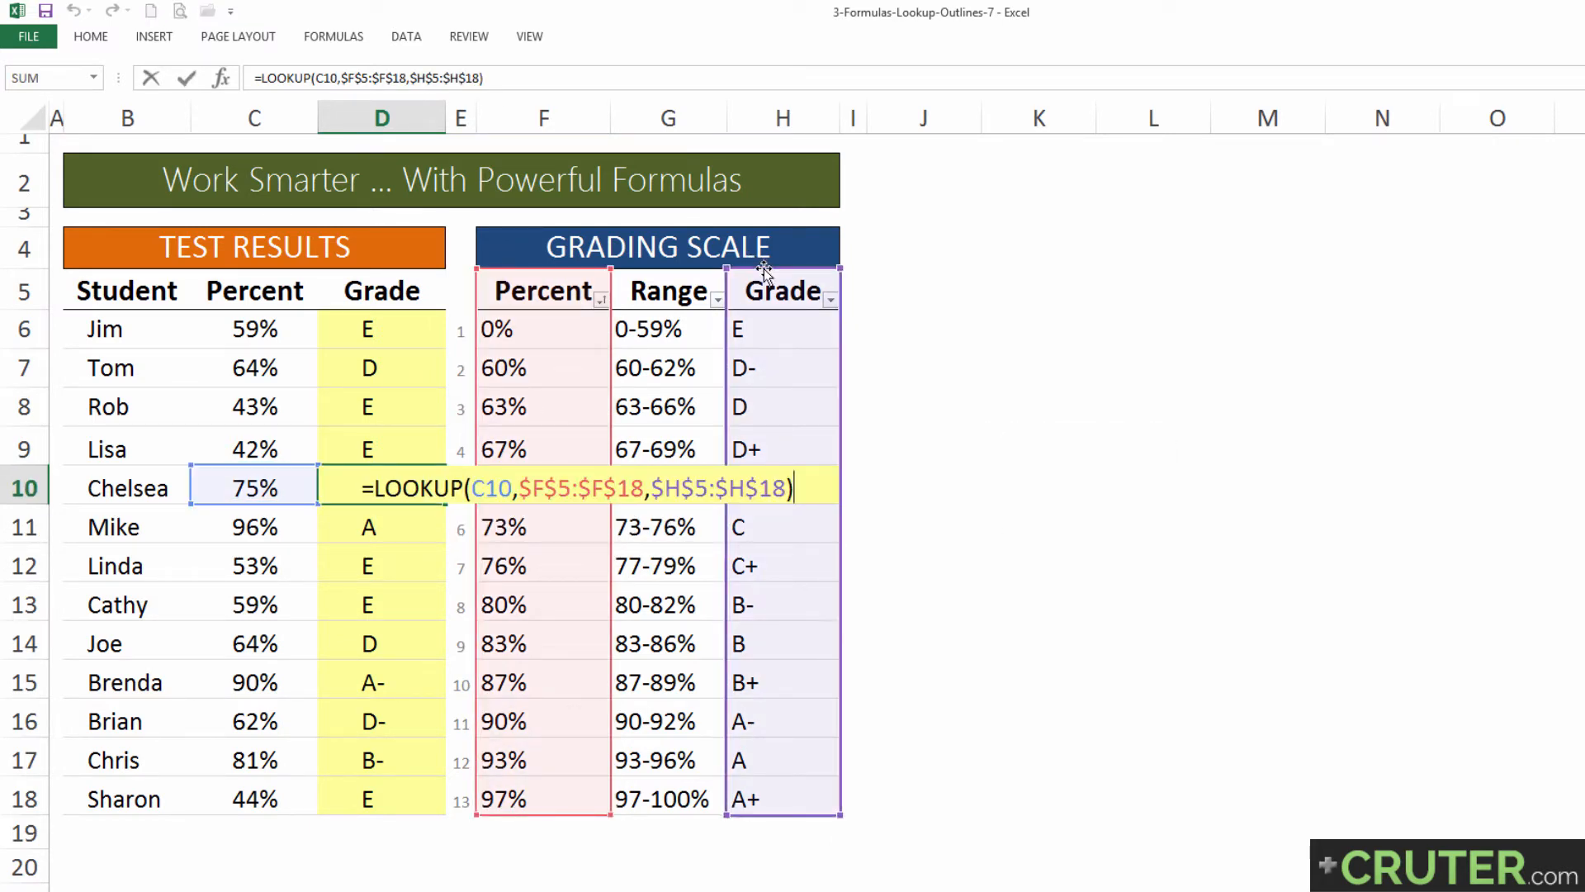
{"action": "left_click_drag", "start_coordinate": [764, 269], "coordinate": [783, 307]}
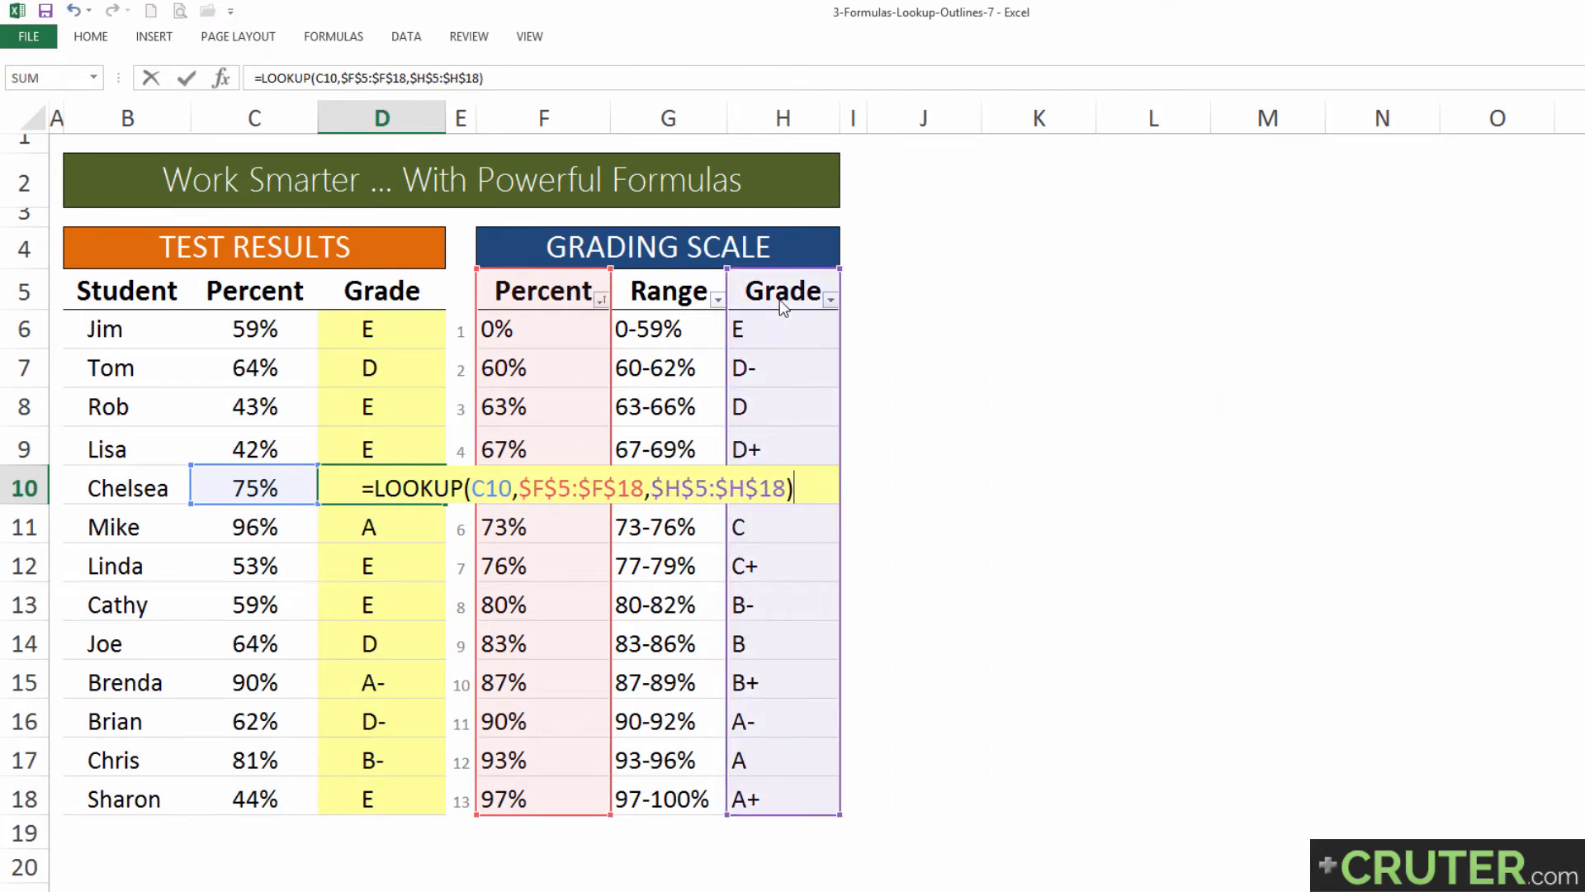
{"action": "key", "text": "Return"}
Step: Replace the formula in D6 with =VLOOKUP(C6,$F$5:$H$18,3,TRUE)
{"action": "left_click", "coordinate": [384, 328]}
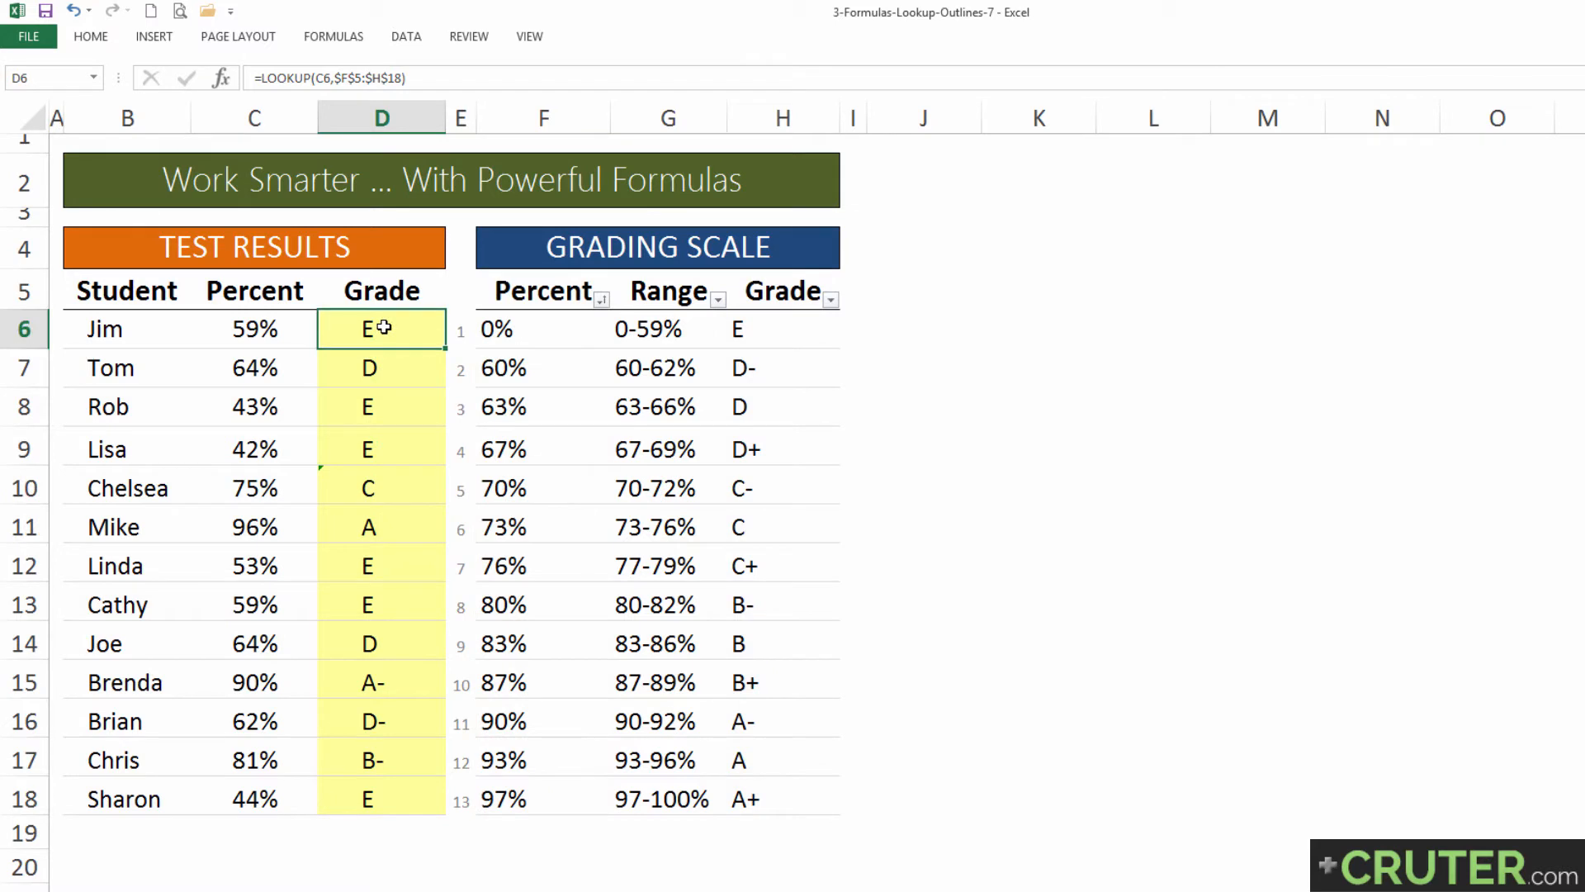
{"action": "type", "text": "=VLOOKUP("}
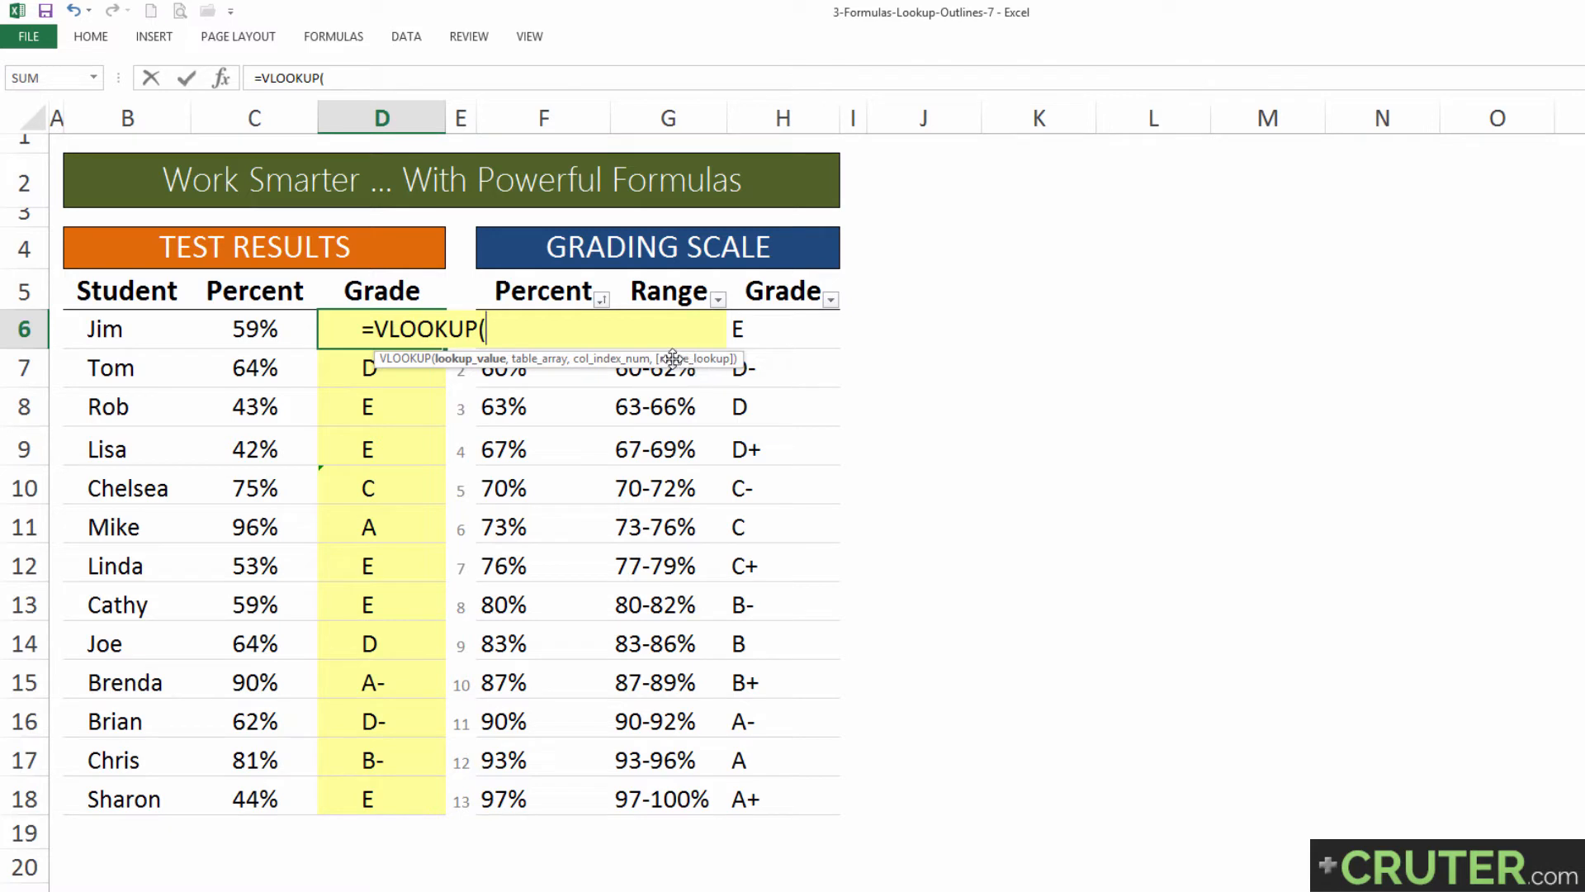
{"action": "left_click", "coordinate": [266, 325]}
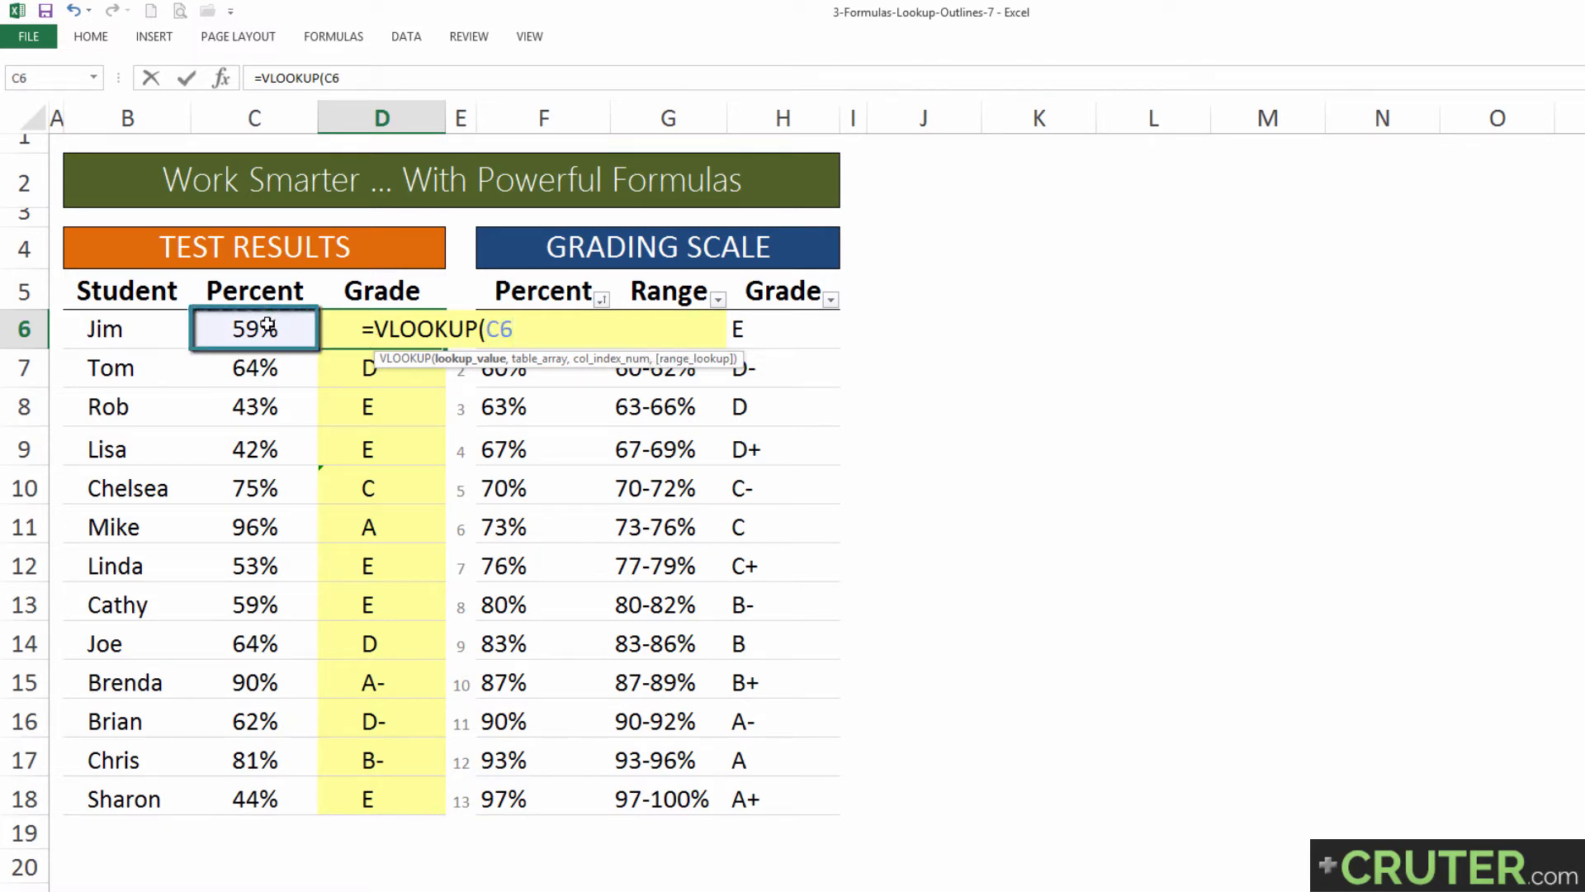
{"action": "type", "text": ","}
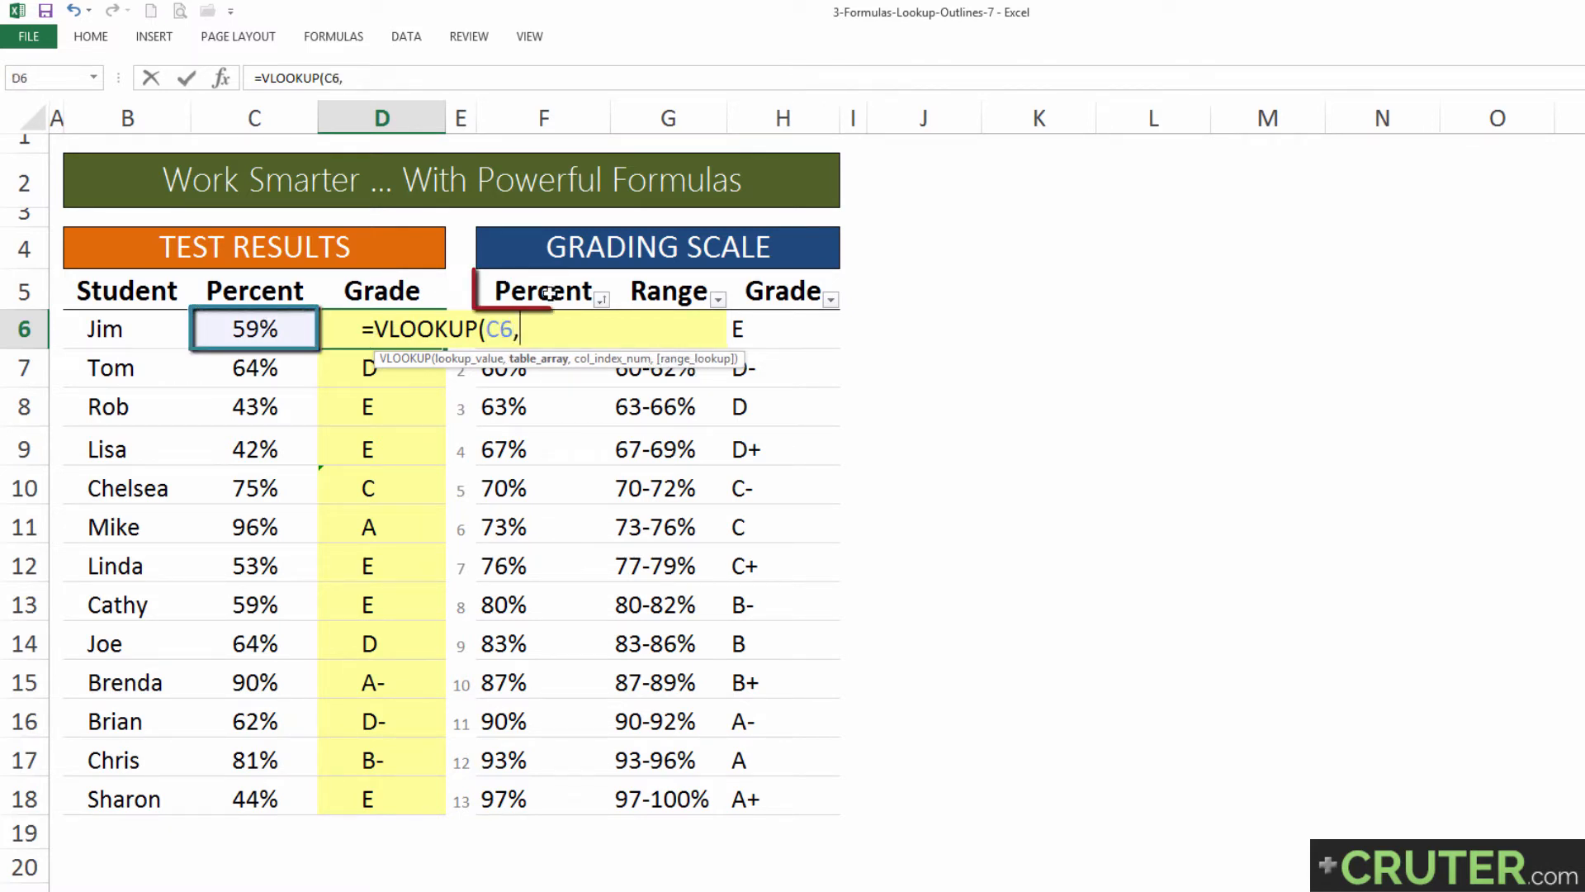
{"action": "left_click", "coordinate": [549, 293]}
{"action": "key", "text": "ctrl+shift+Right"}
{"action": "key", "text": "ctrl+shift+Down"}
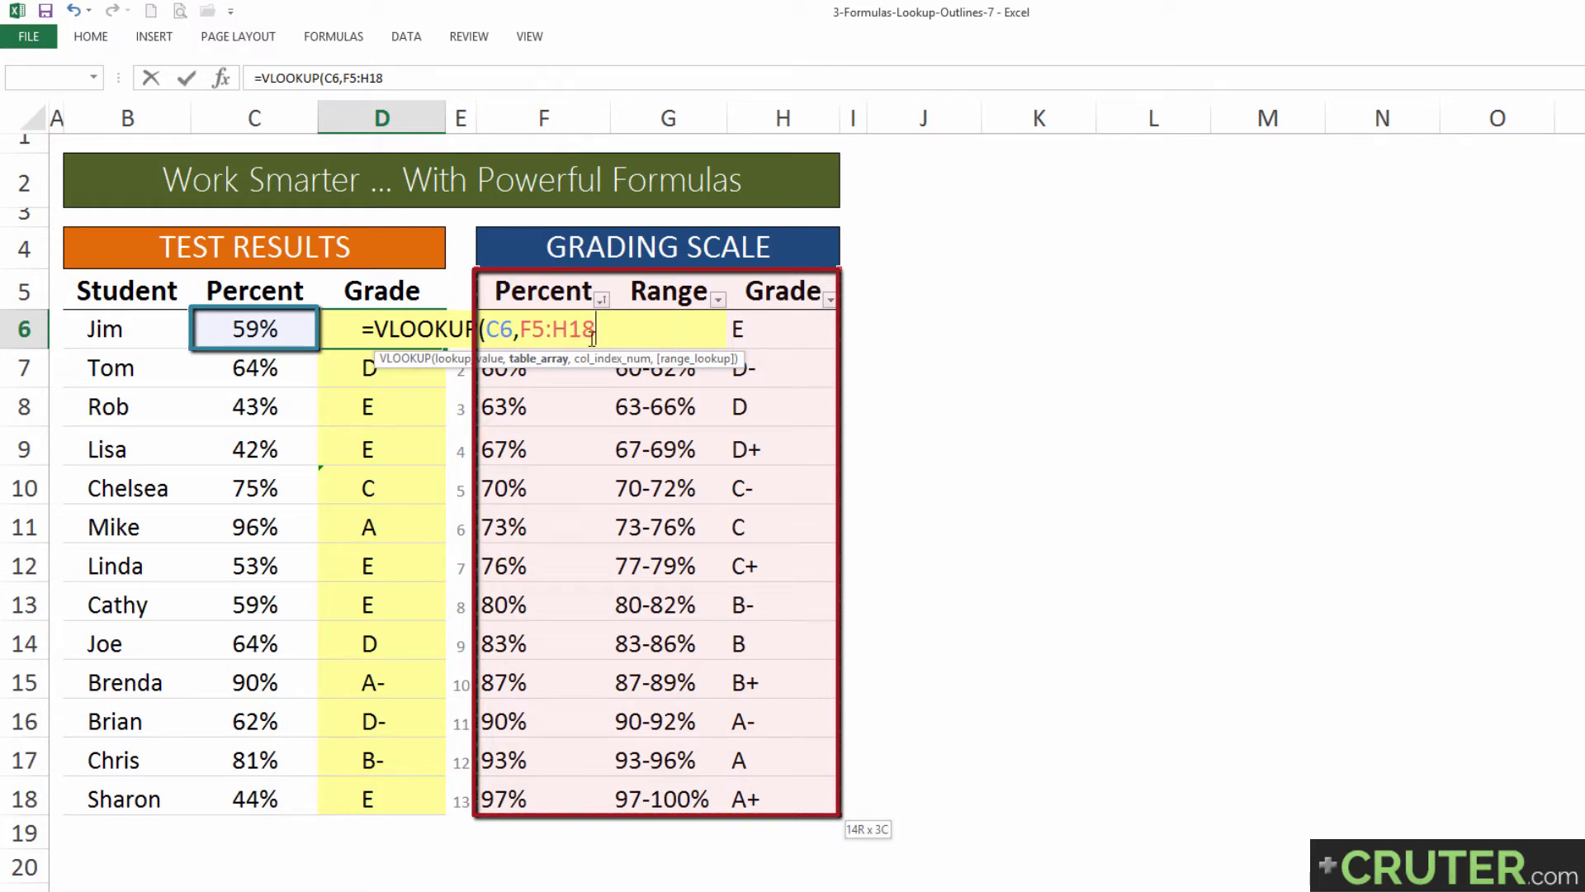
{"action": "key", "text": "F4"}
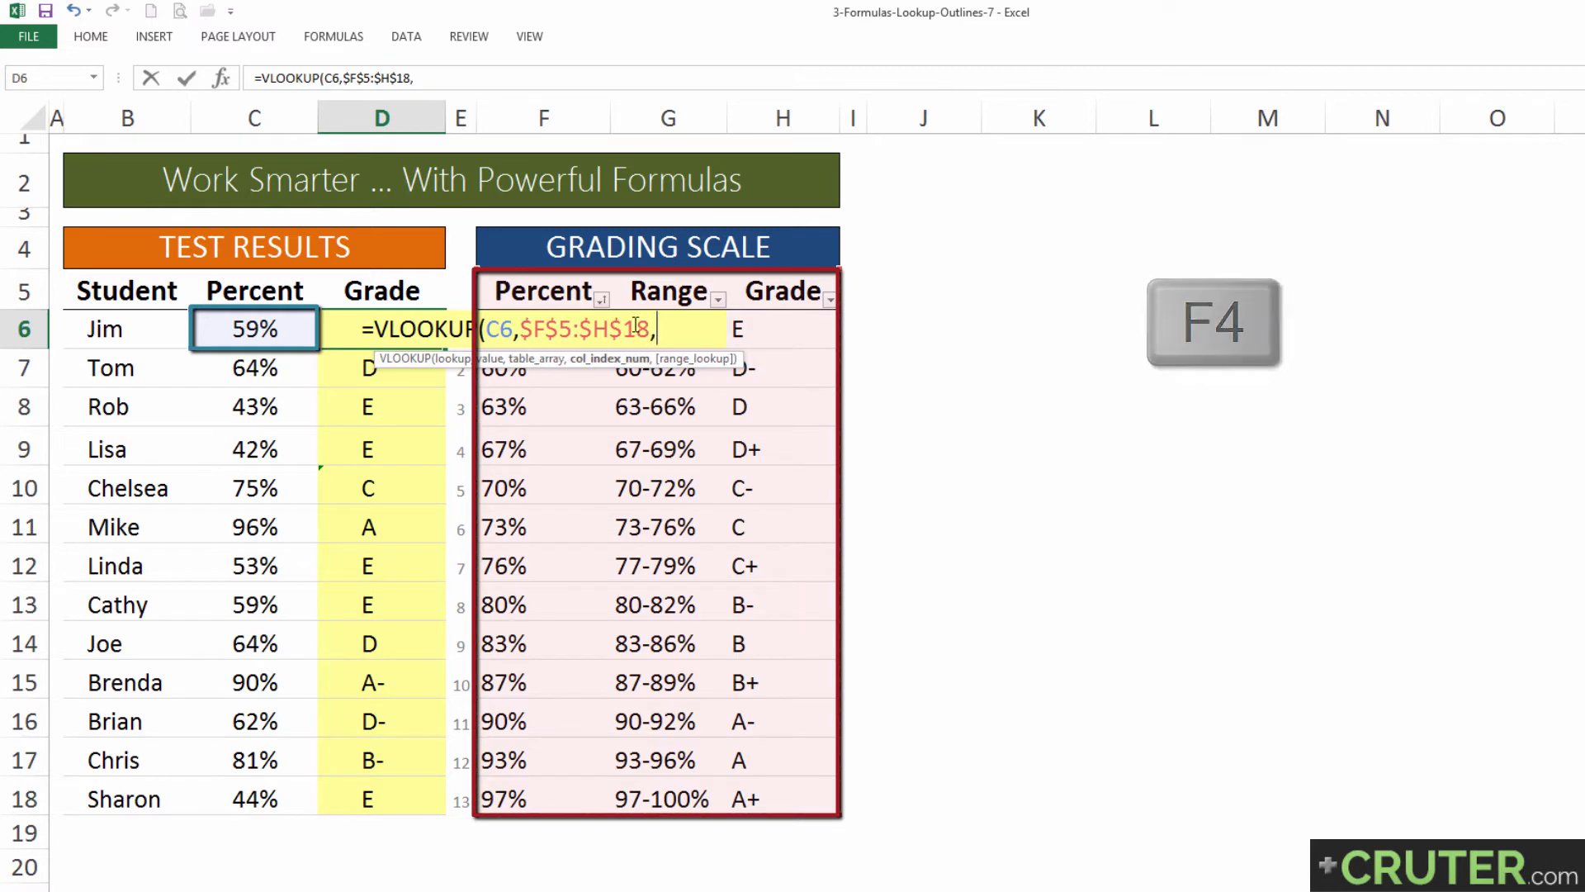
{"action": "type", "text": ","}
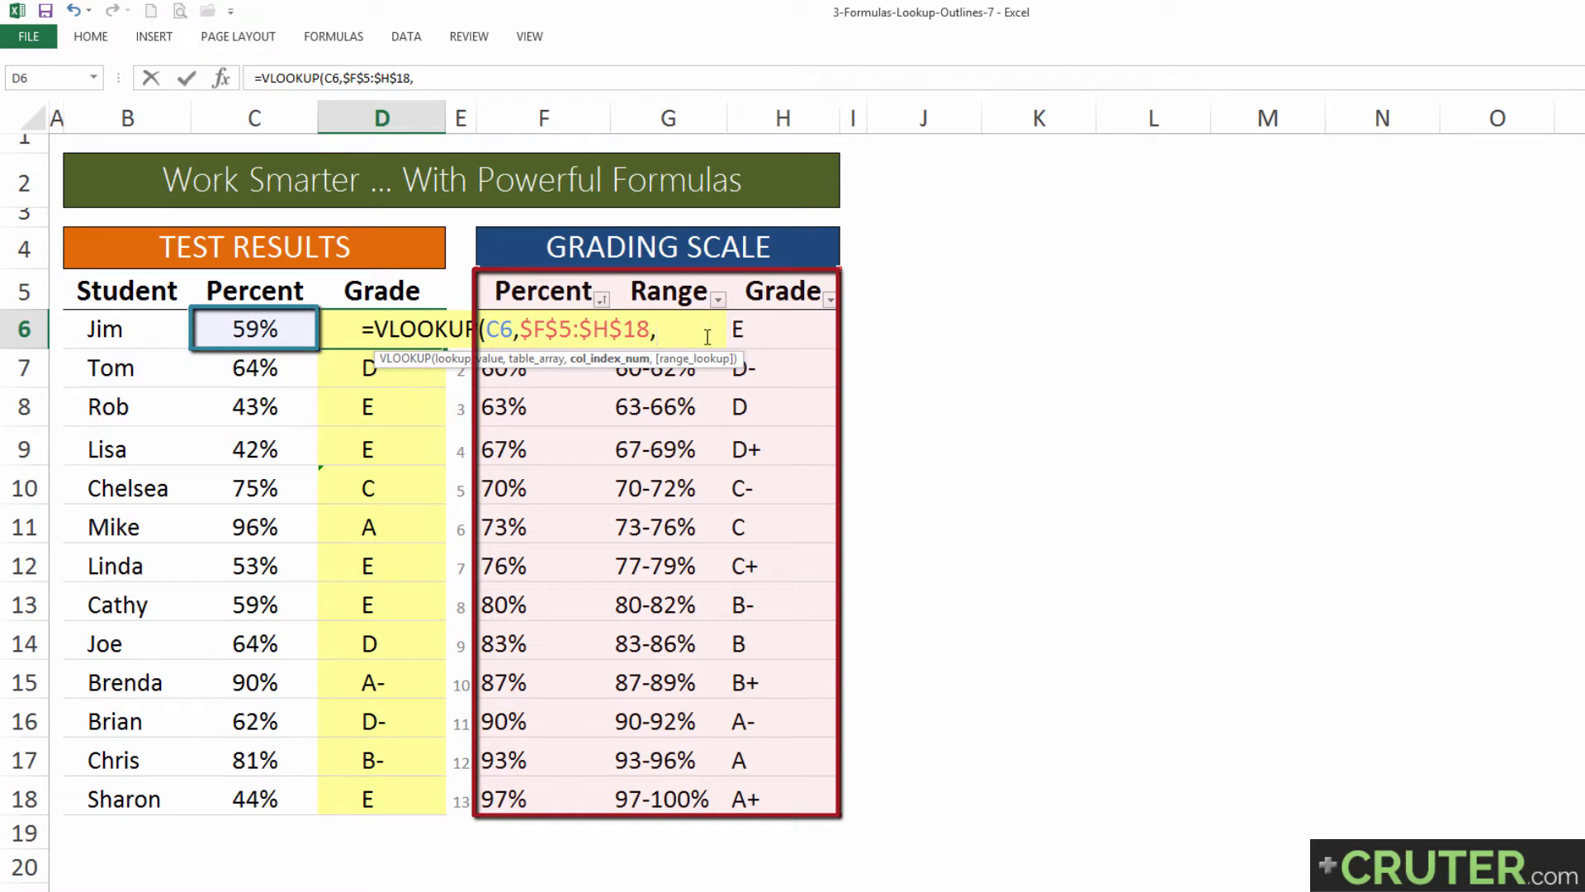
{"action": "type", "text": "3,"}
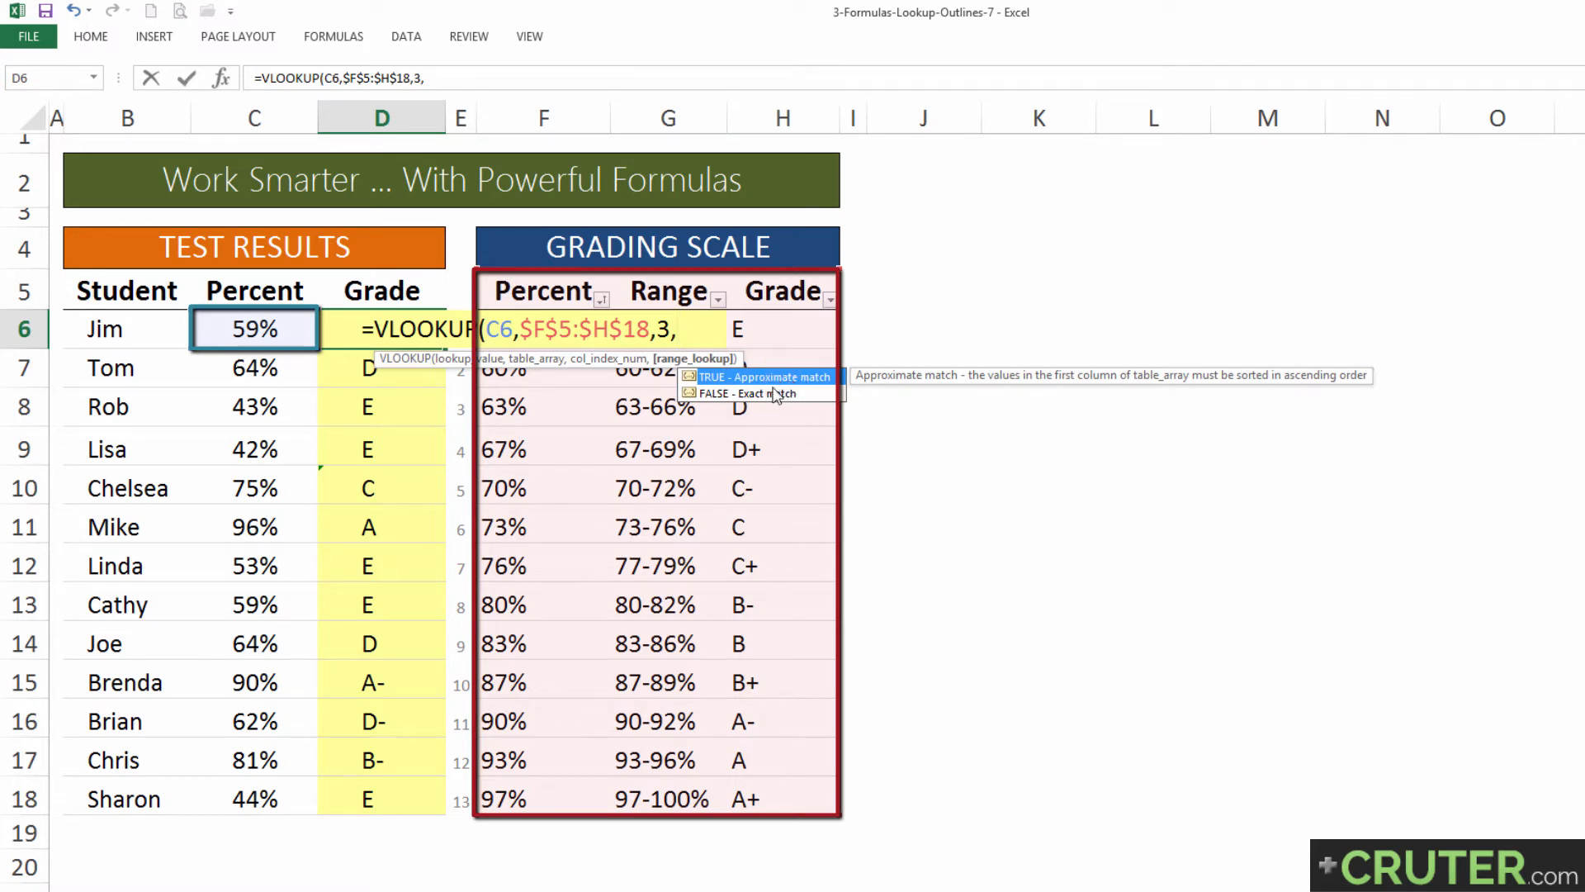
{"action": "type", "text": "rue)"}
{"action": "key", "text": "Return"}
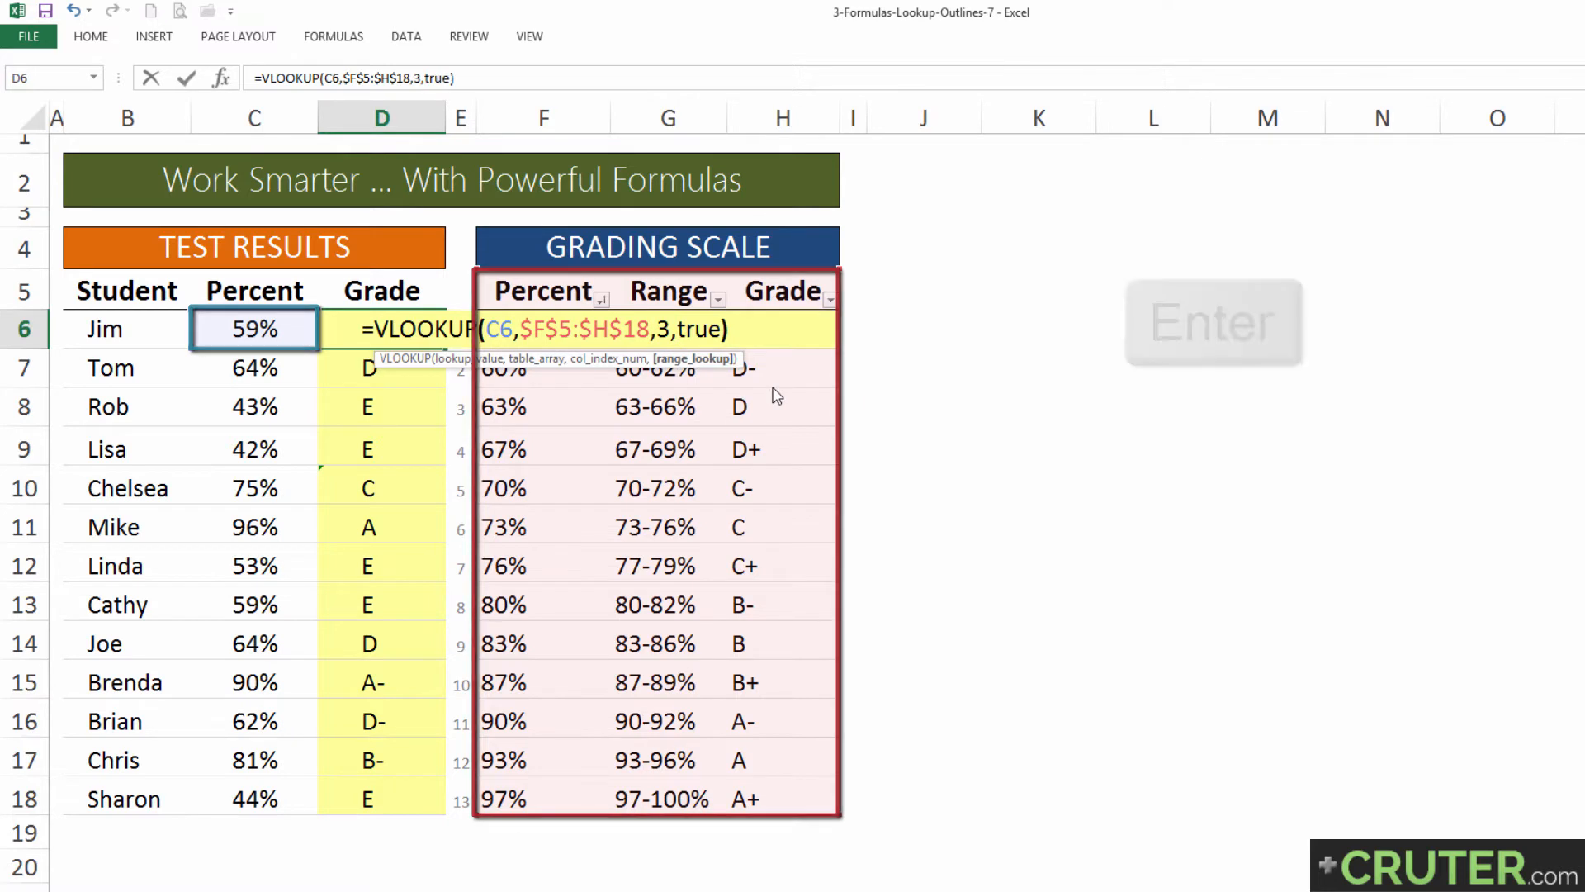
Step: Copy the VLOOKUP formula from D6 down the Grade column through D18
{"action": "key", "text": "Up"}
{"action": "key", "text": "ctrl+c"}
{"action": "key", "text": "ctrl+shift+Down"}
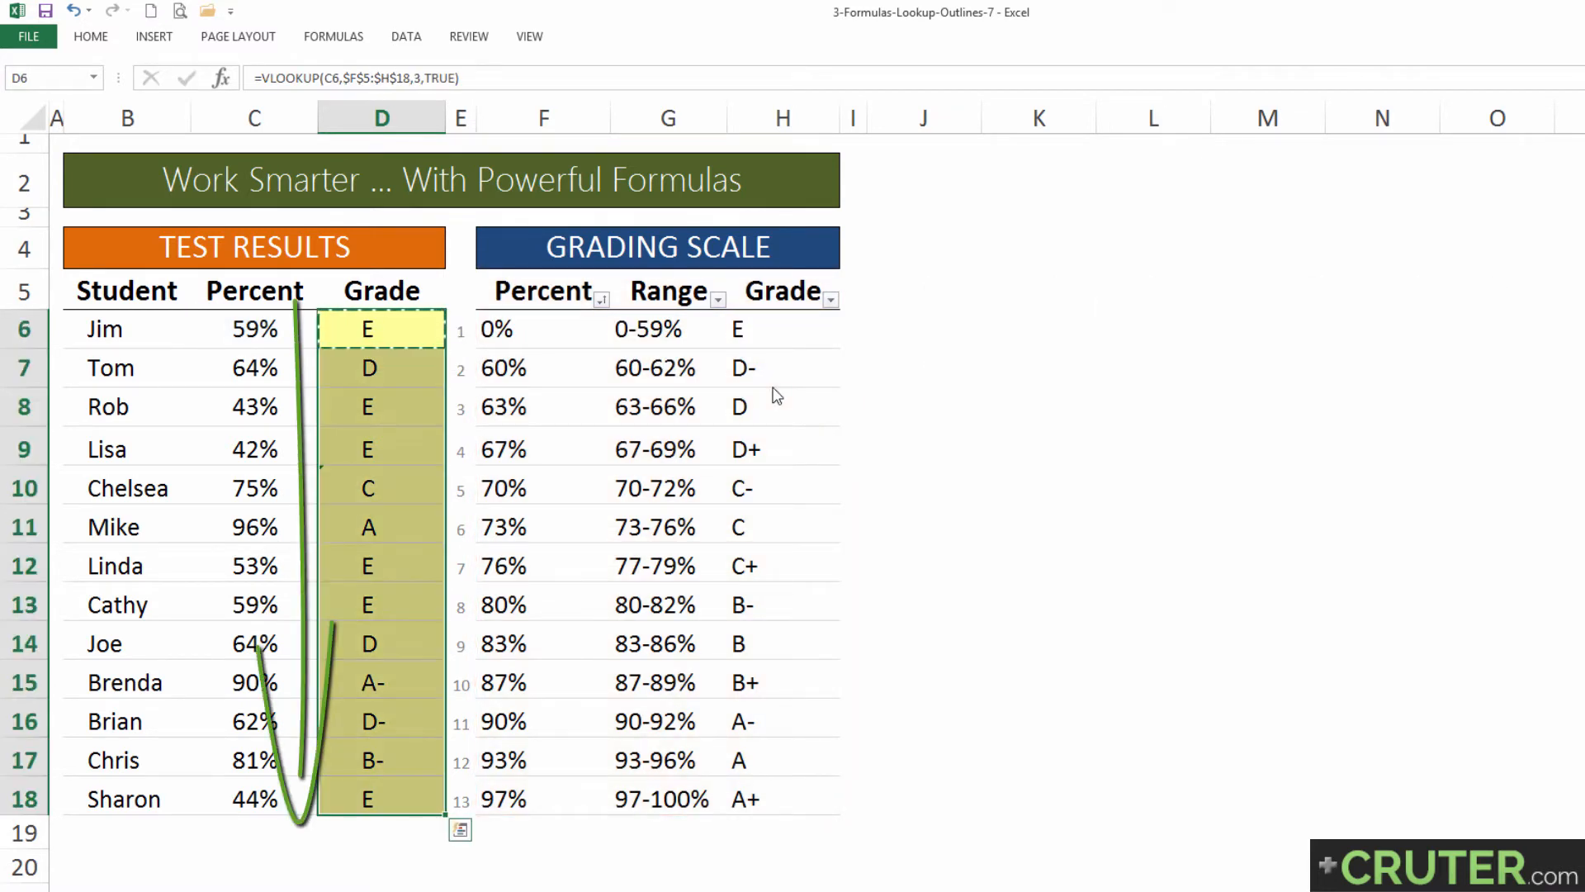
{"action": "key", "text": "Return"}
Step: Review the arguments of the VLOOKUP formula in D6, including its table range across the grading scale
{"action": "left_click", "coordinate": [384, 333]}
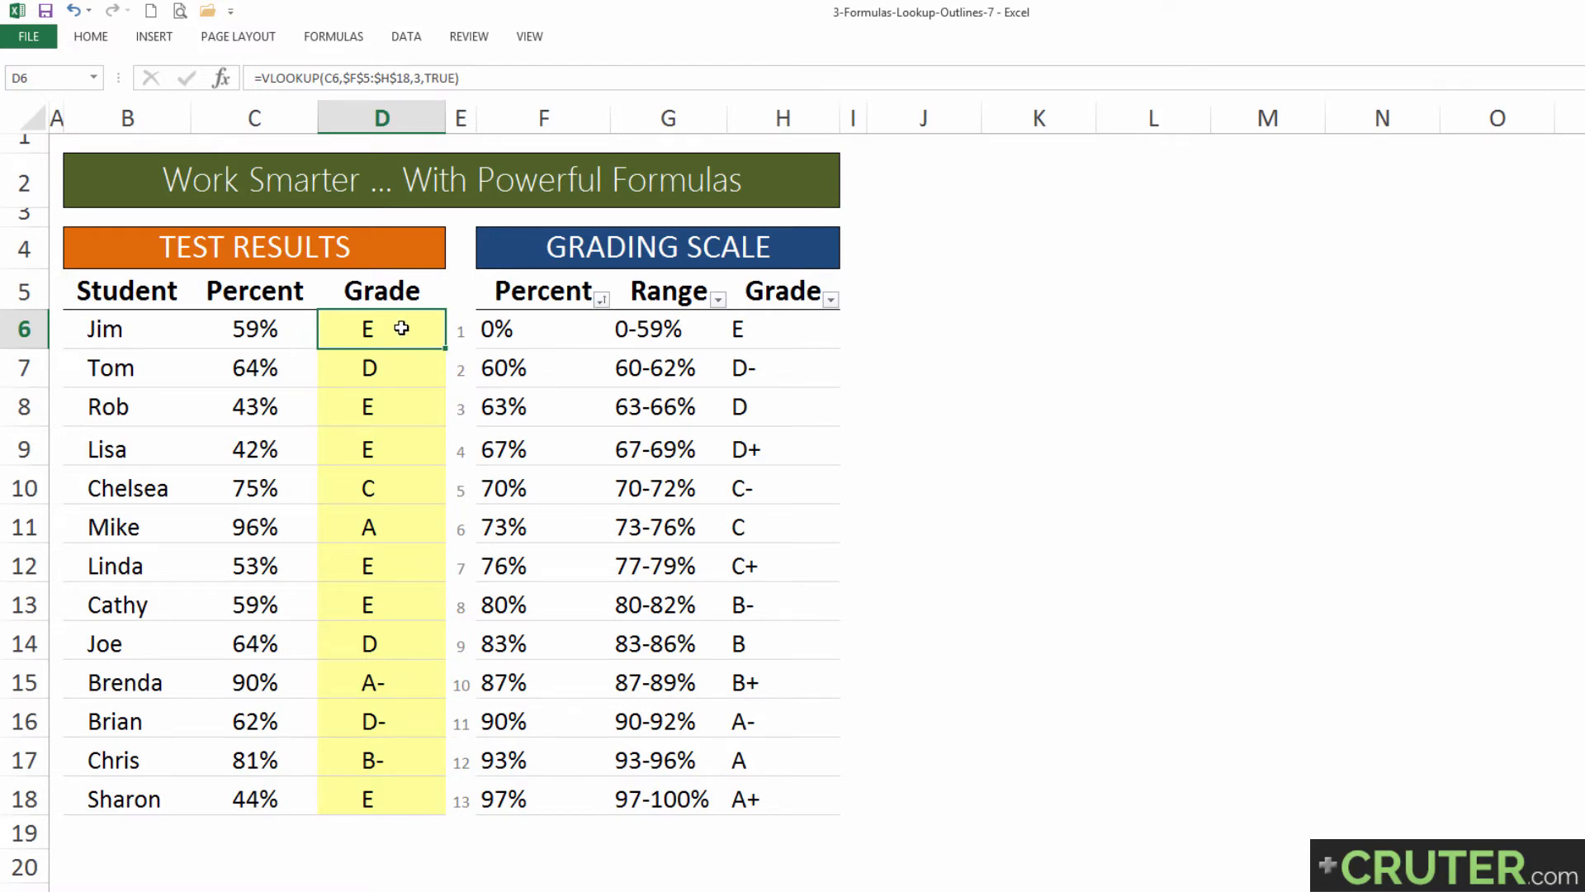
{"action": "key", "text": "F2"}
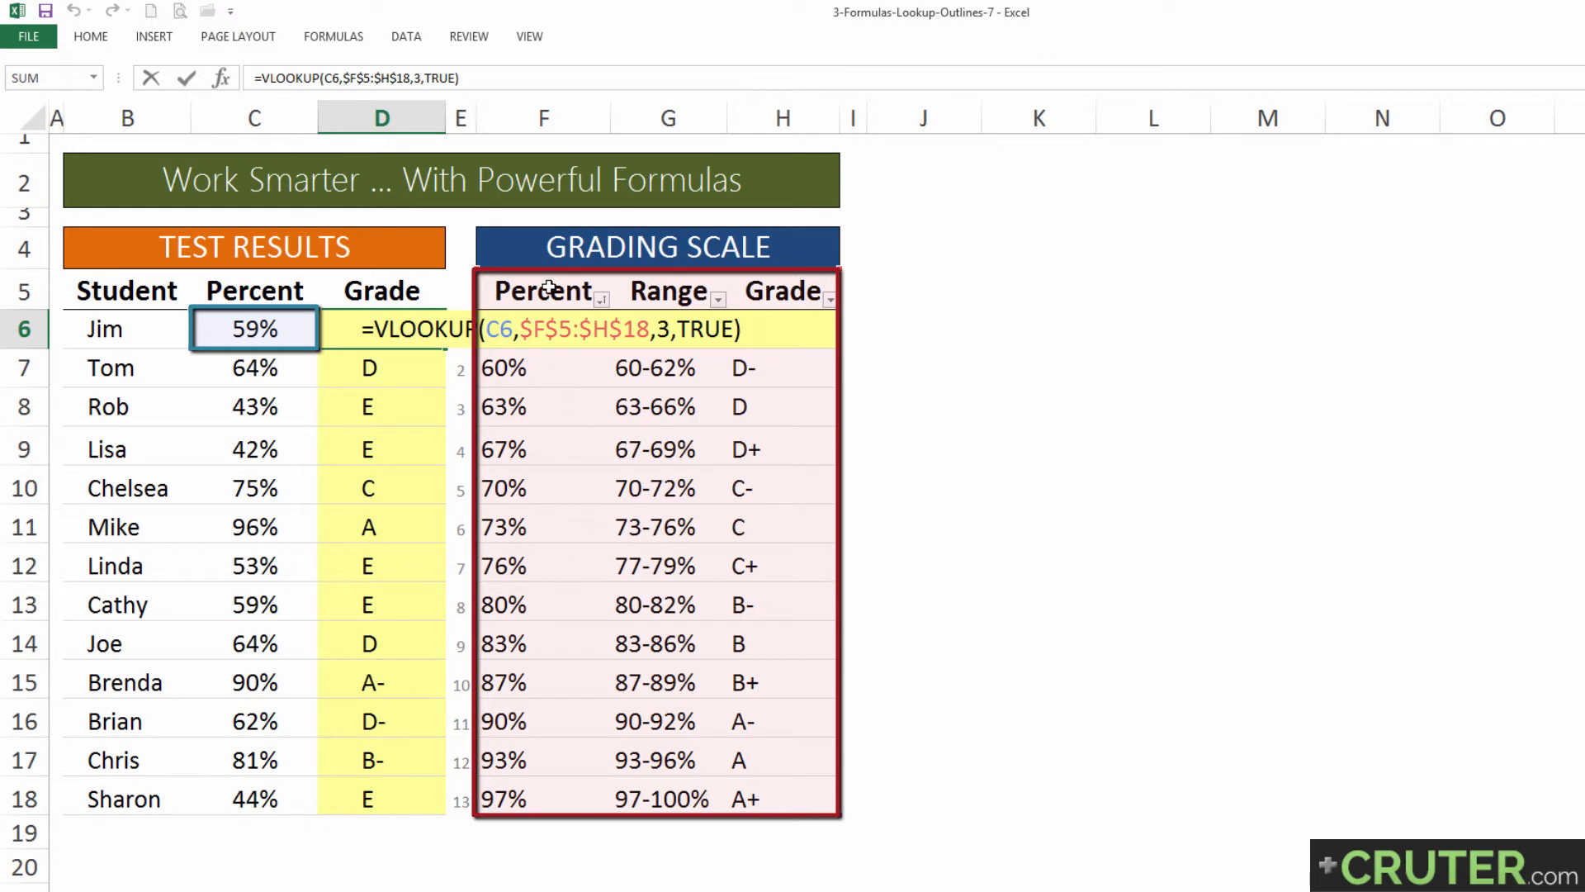
{"action": "left_click", "coordinate": [559, 329]}
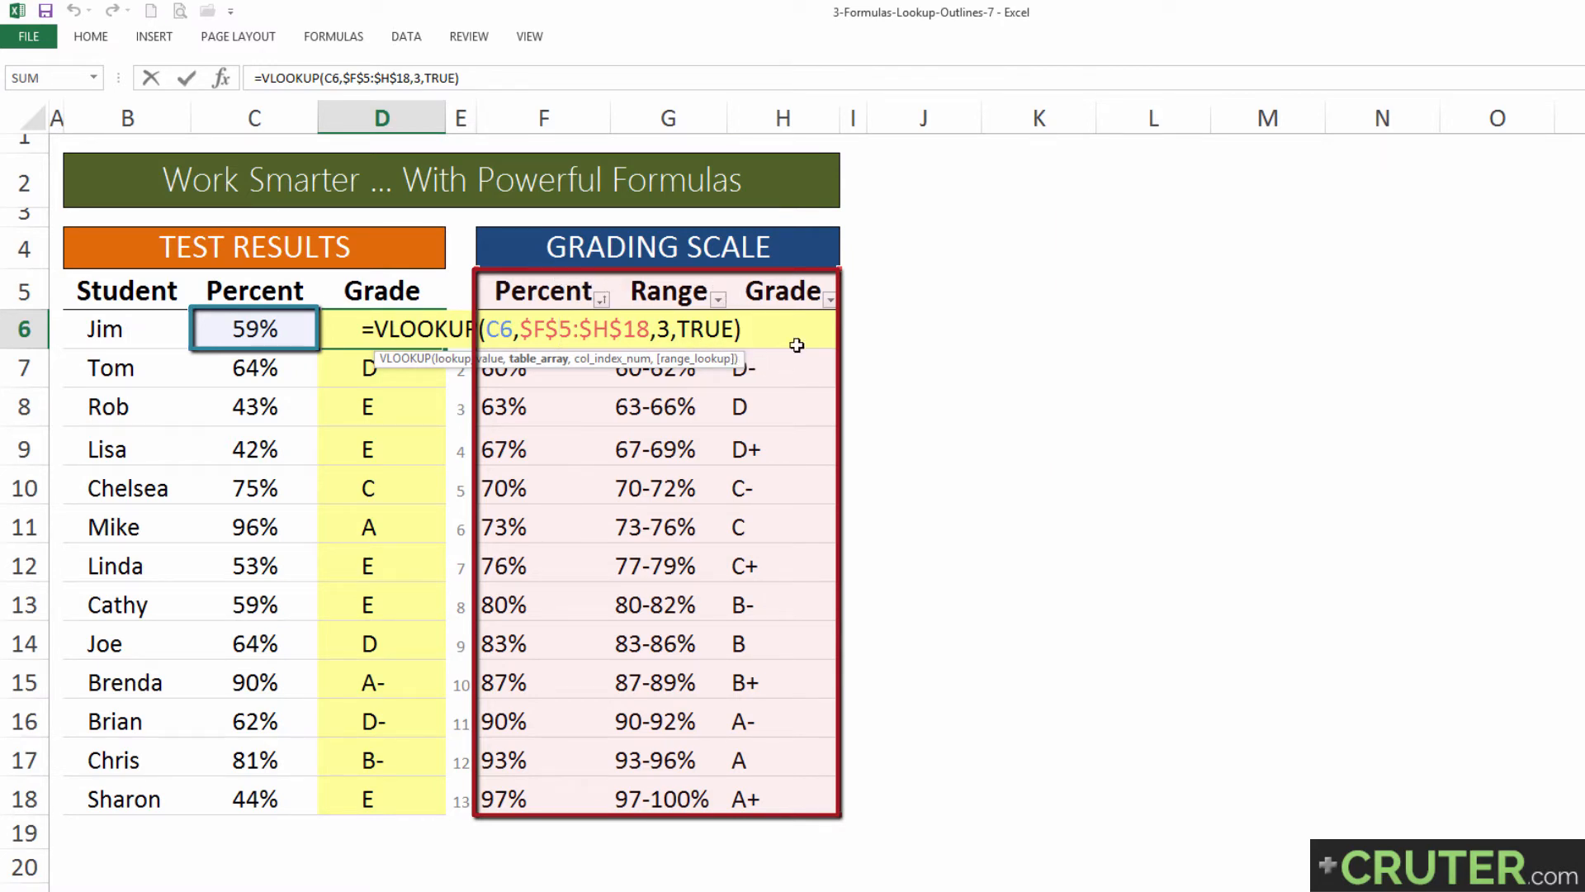
{"action": "key", "text": "Return"}
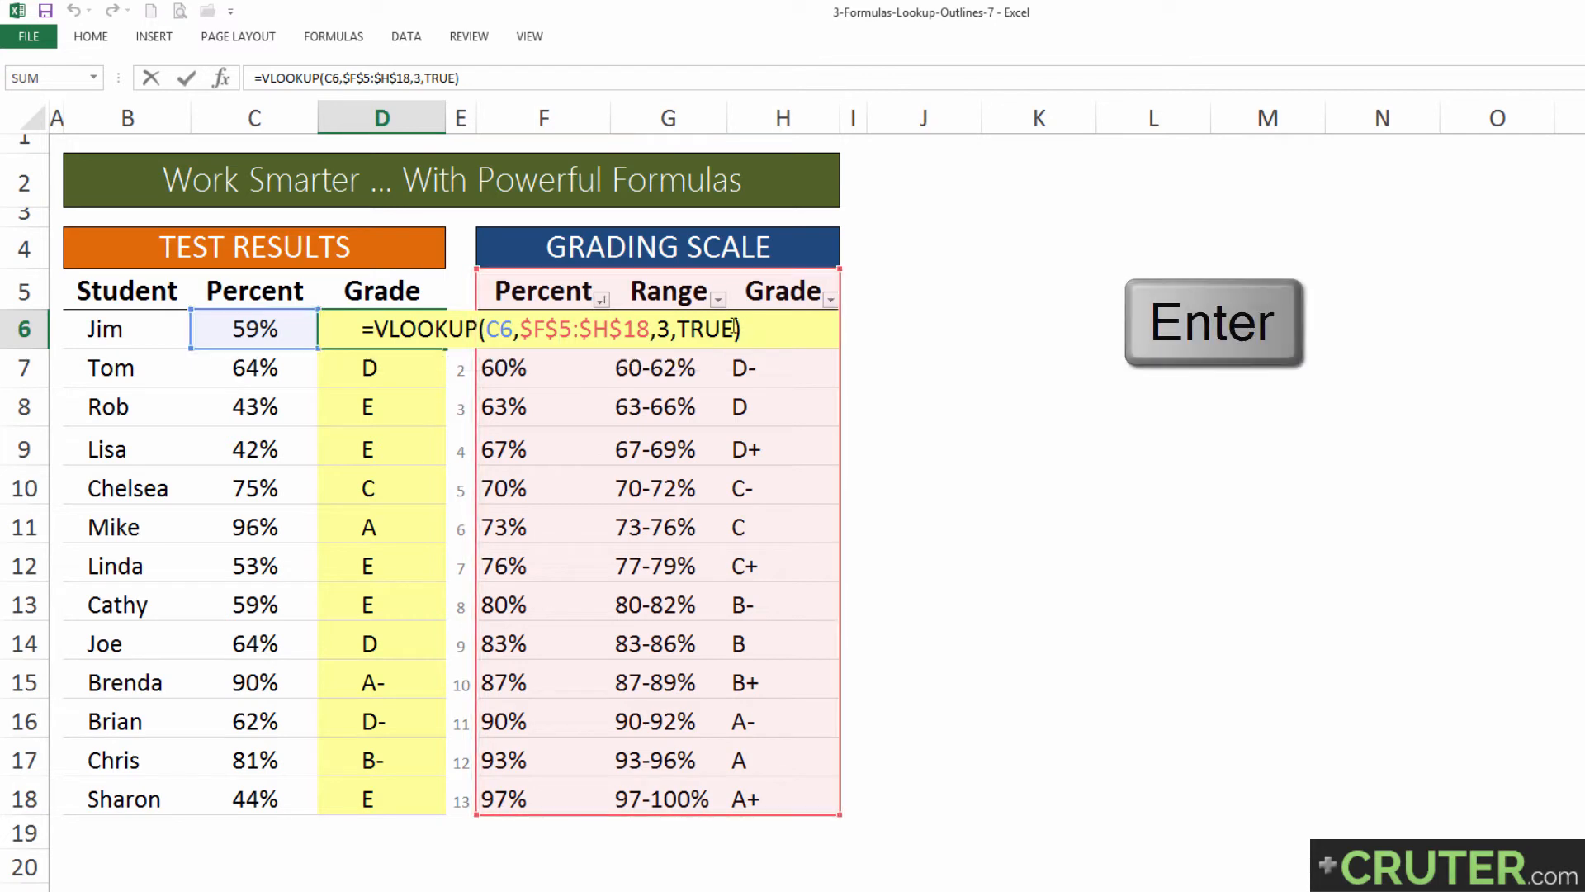
Step: Replace the formula in D6 with =MATCH(C6,$F$6:$F$18,1), using the Less than match type
{"action": "type", "text": "=match("}
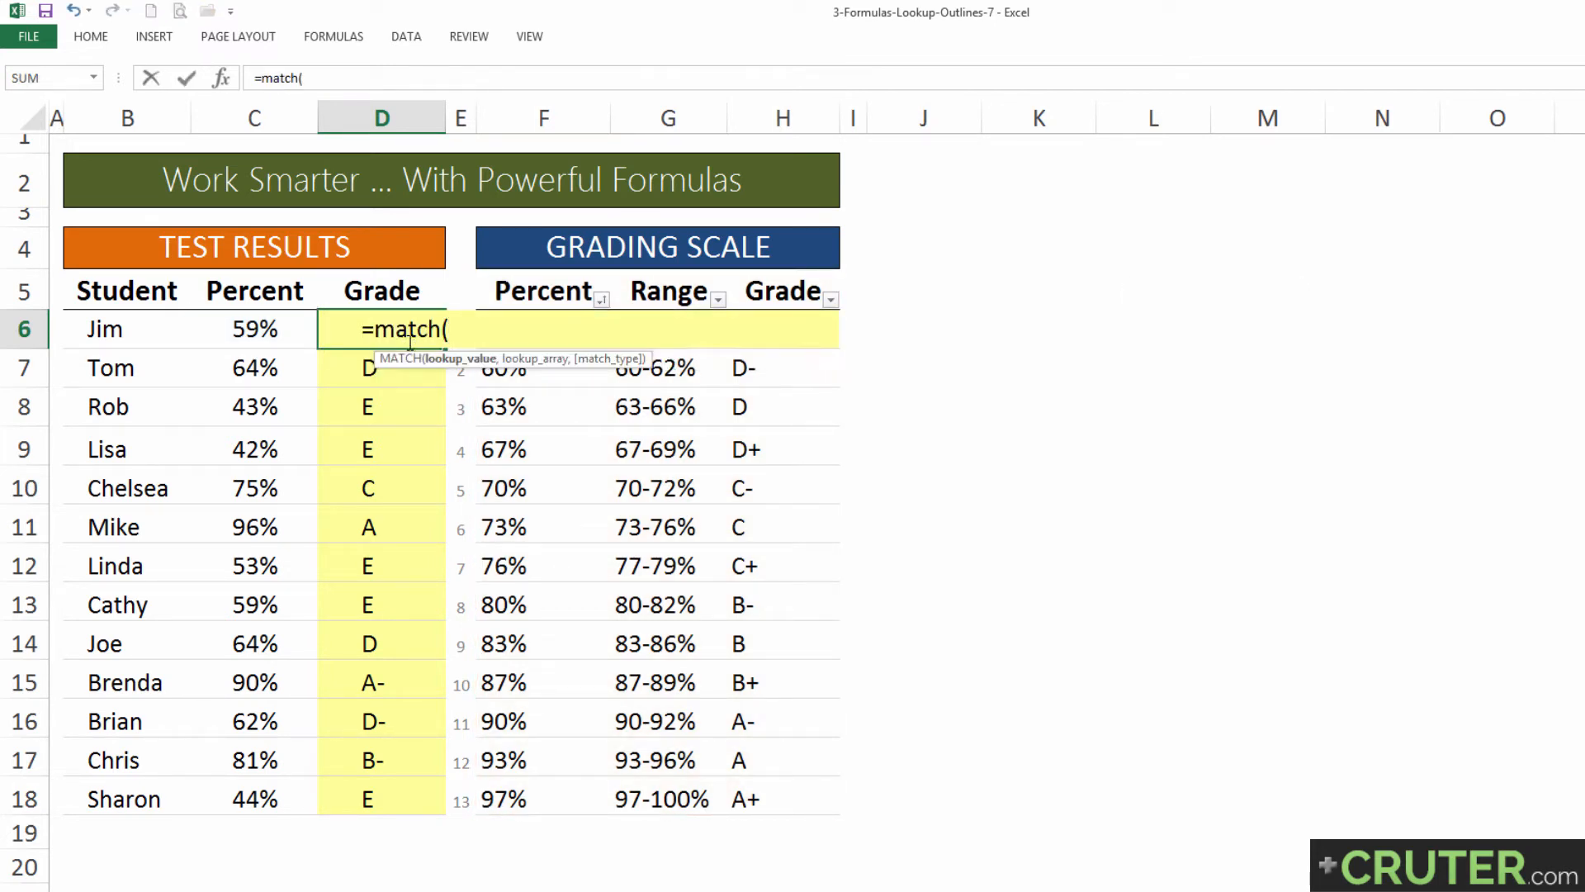
{"action": "left_click", "coordinate": [262, 329]}
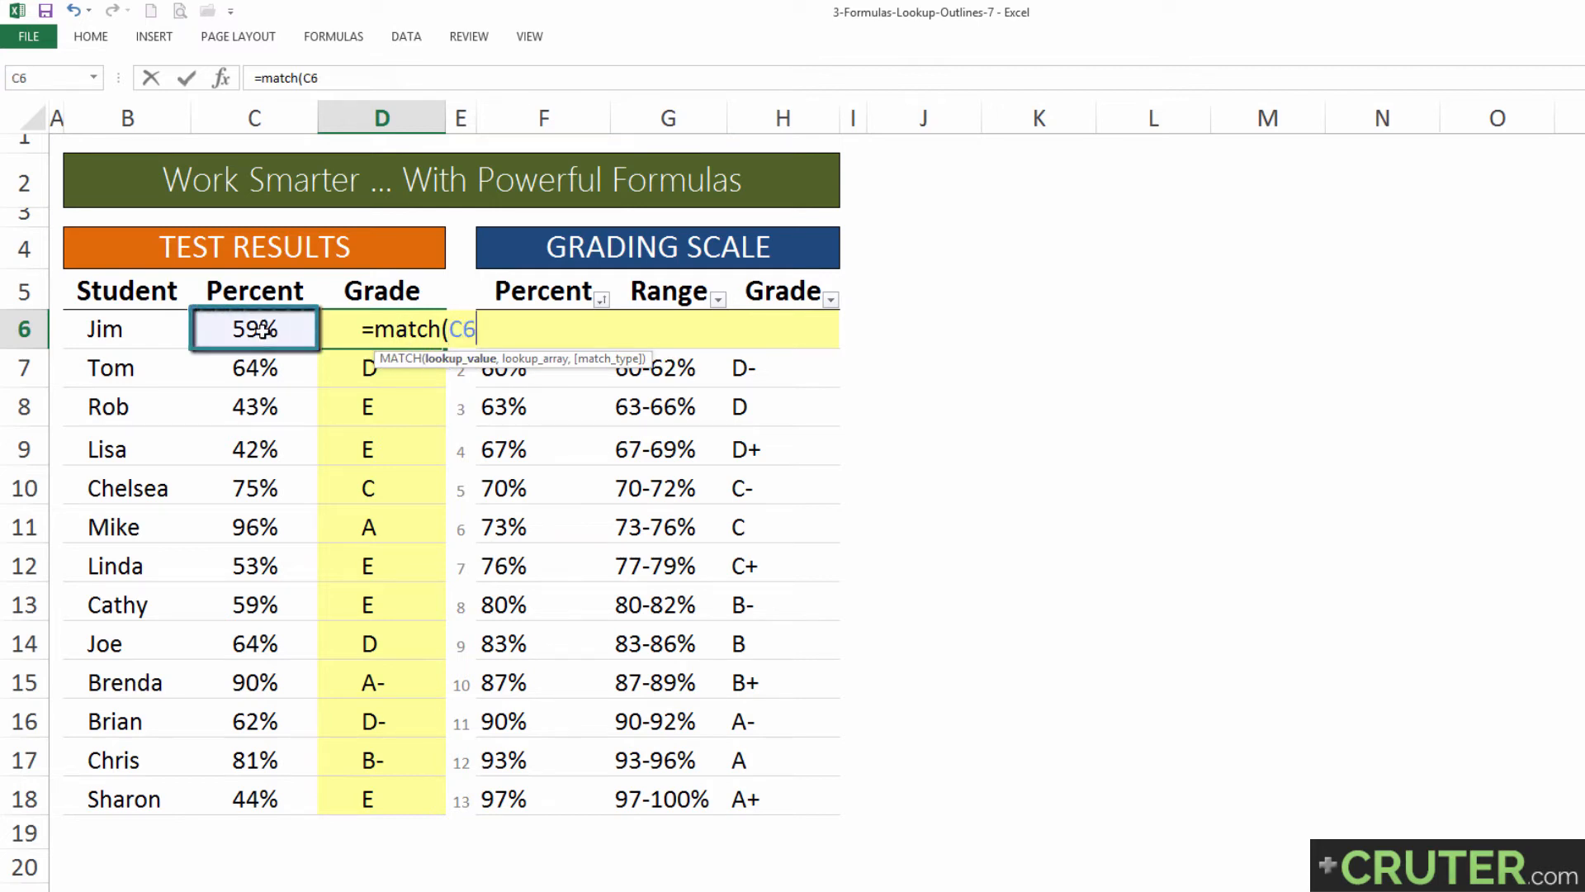
{"action": "type", "text": ","}
{"action": "left_click", "coordinate": [557, 290]}
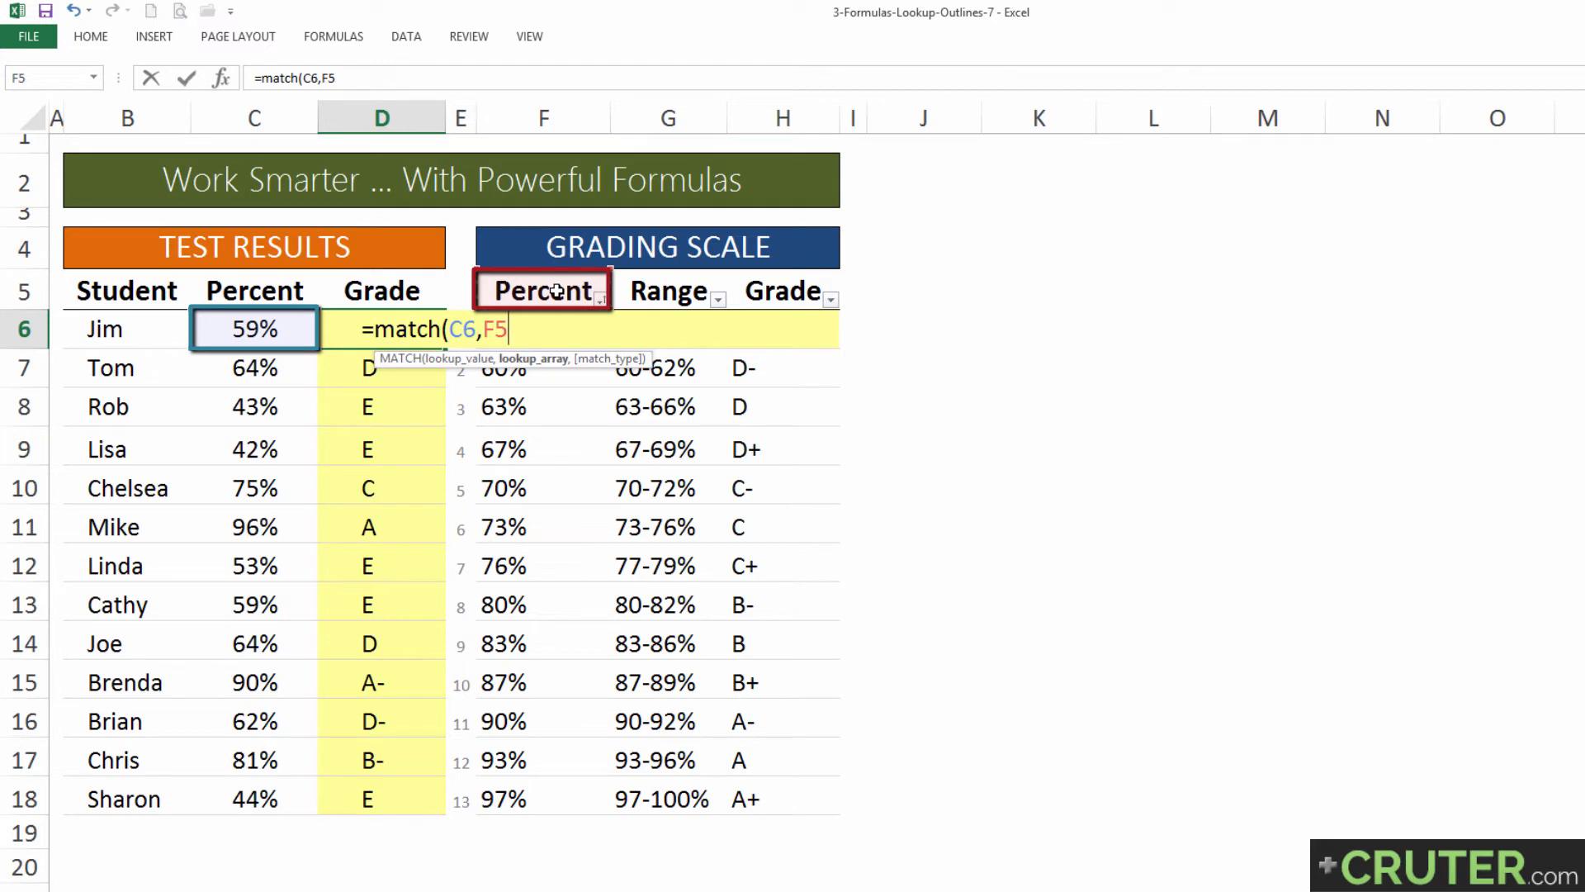
{"action": "key", "text": "Down"}
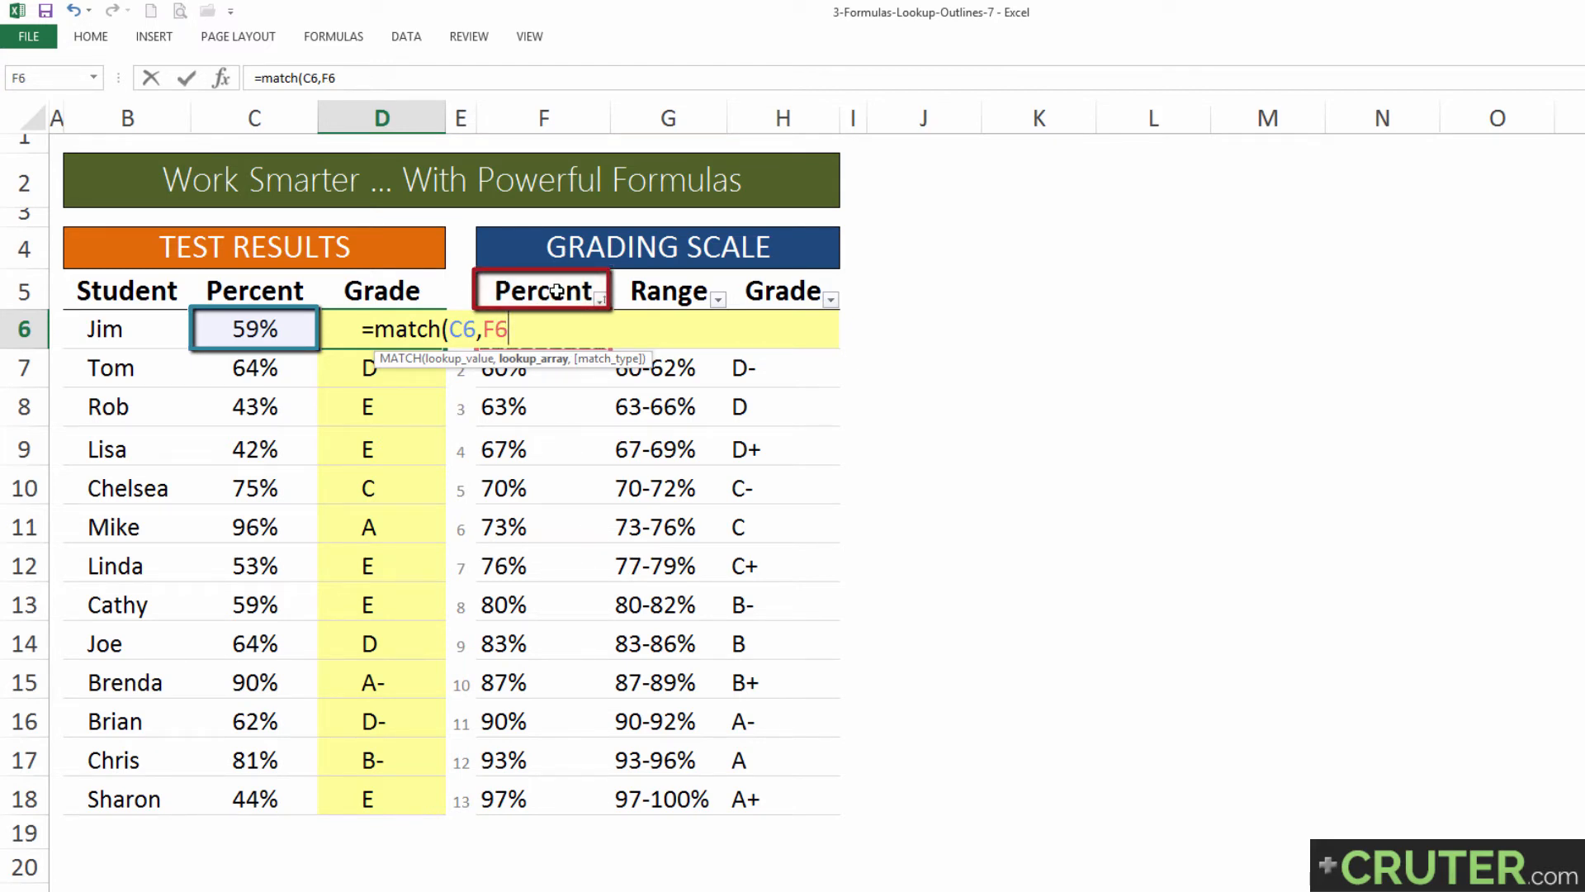
{"action": "key", "text": "ctrl+shift+Down"}
{"action": "key", "text": "F4"}
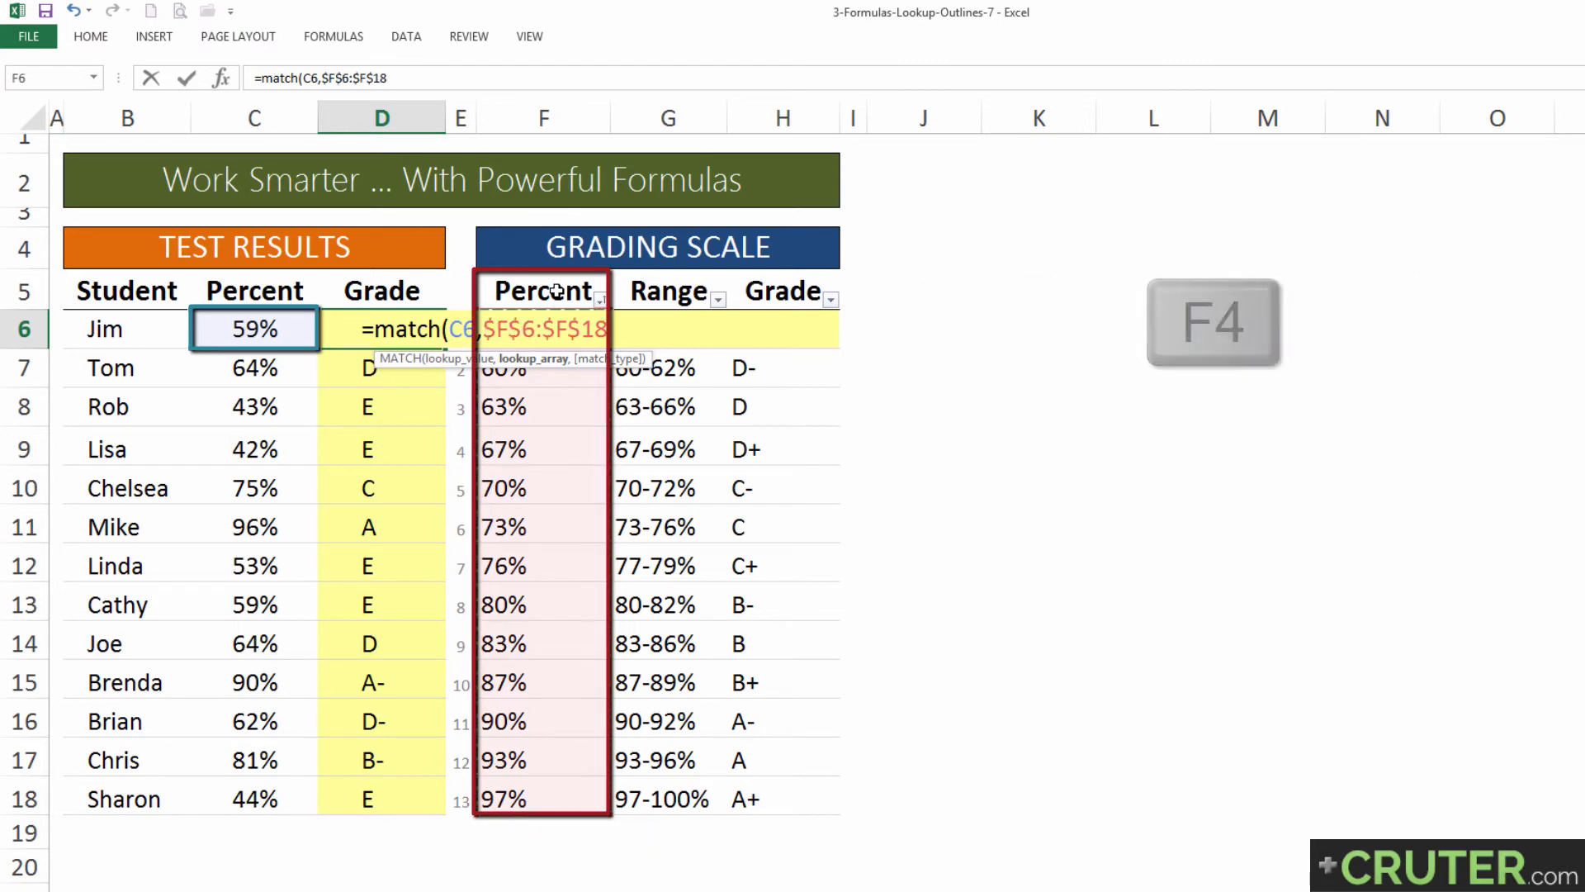
{"action": "type", "text": ","}
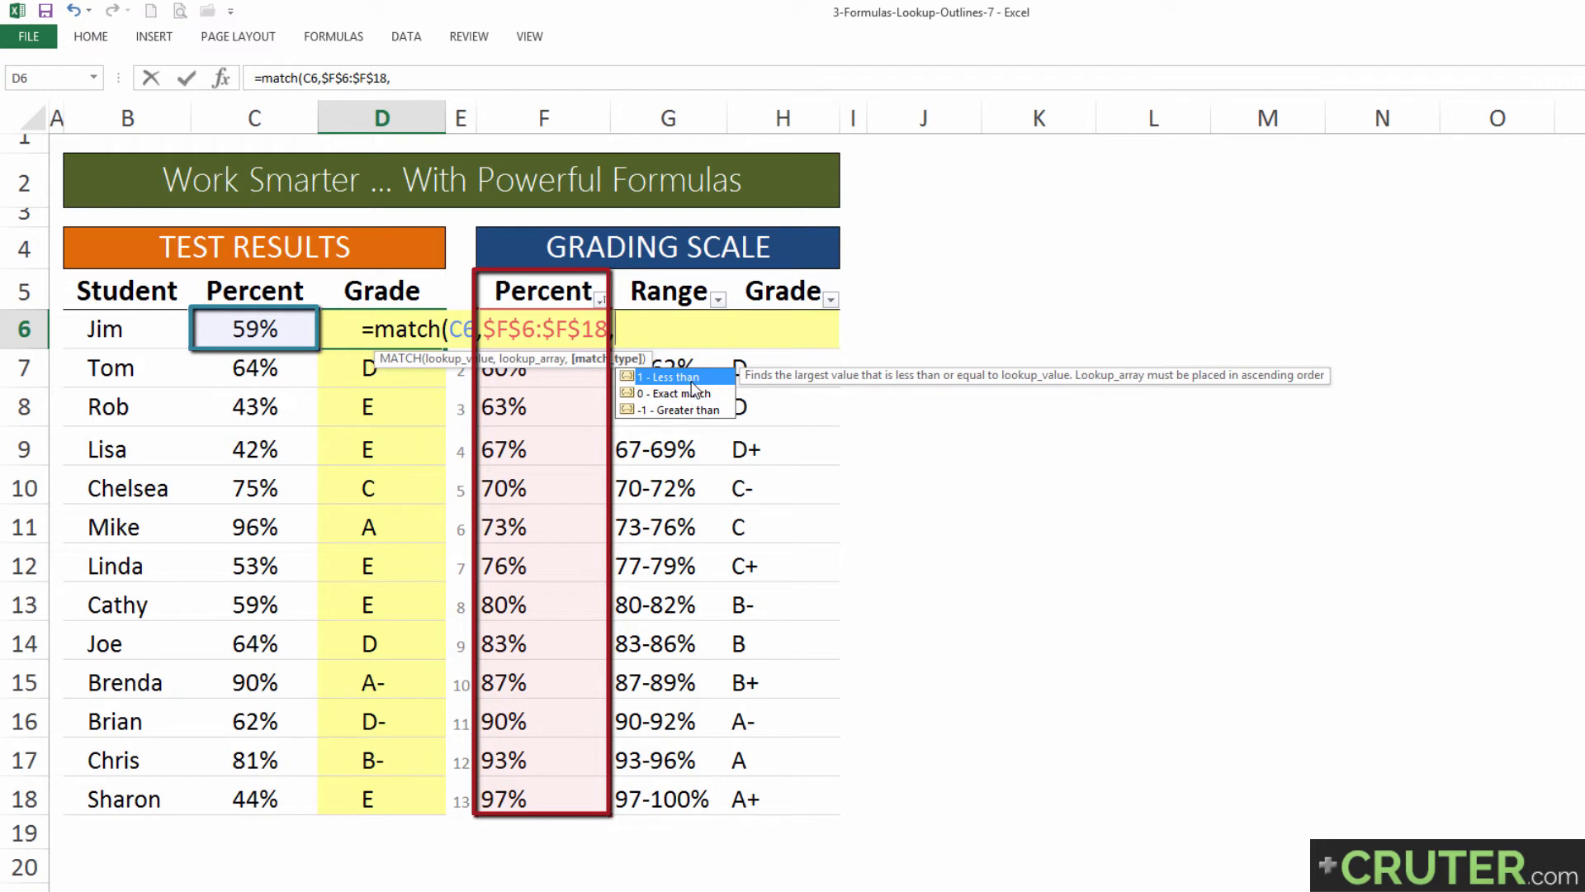
{"action": "type", "text": "1"}
{"action": "key", "text": "Return"}
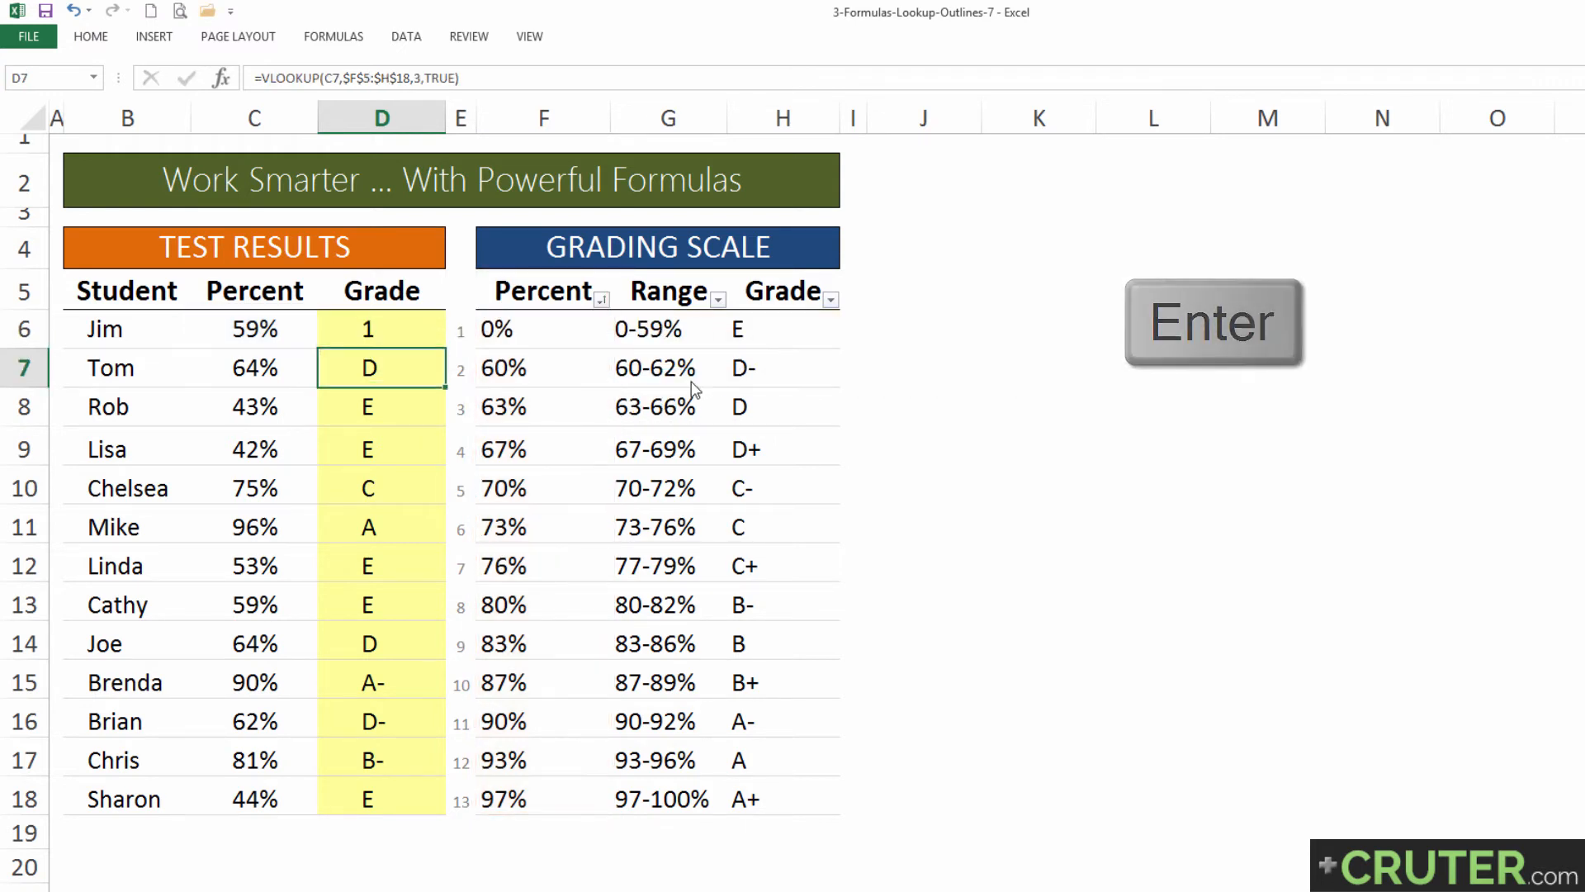
Step: Compare the MATCH result in D6 and the percentage in C7 with the numbered positions in the grading scale
{"action": "left_click", "coordinate": [386, 329]}
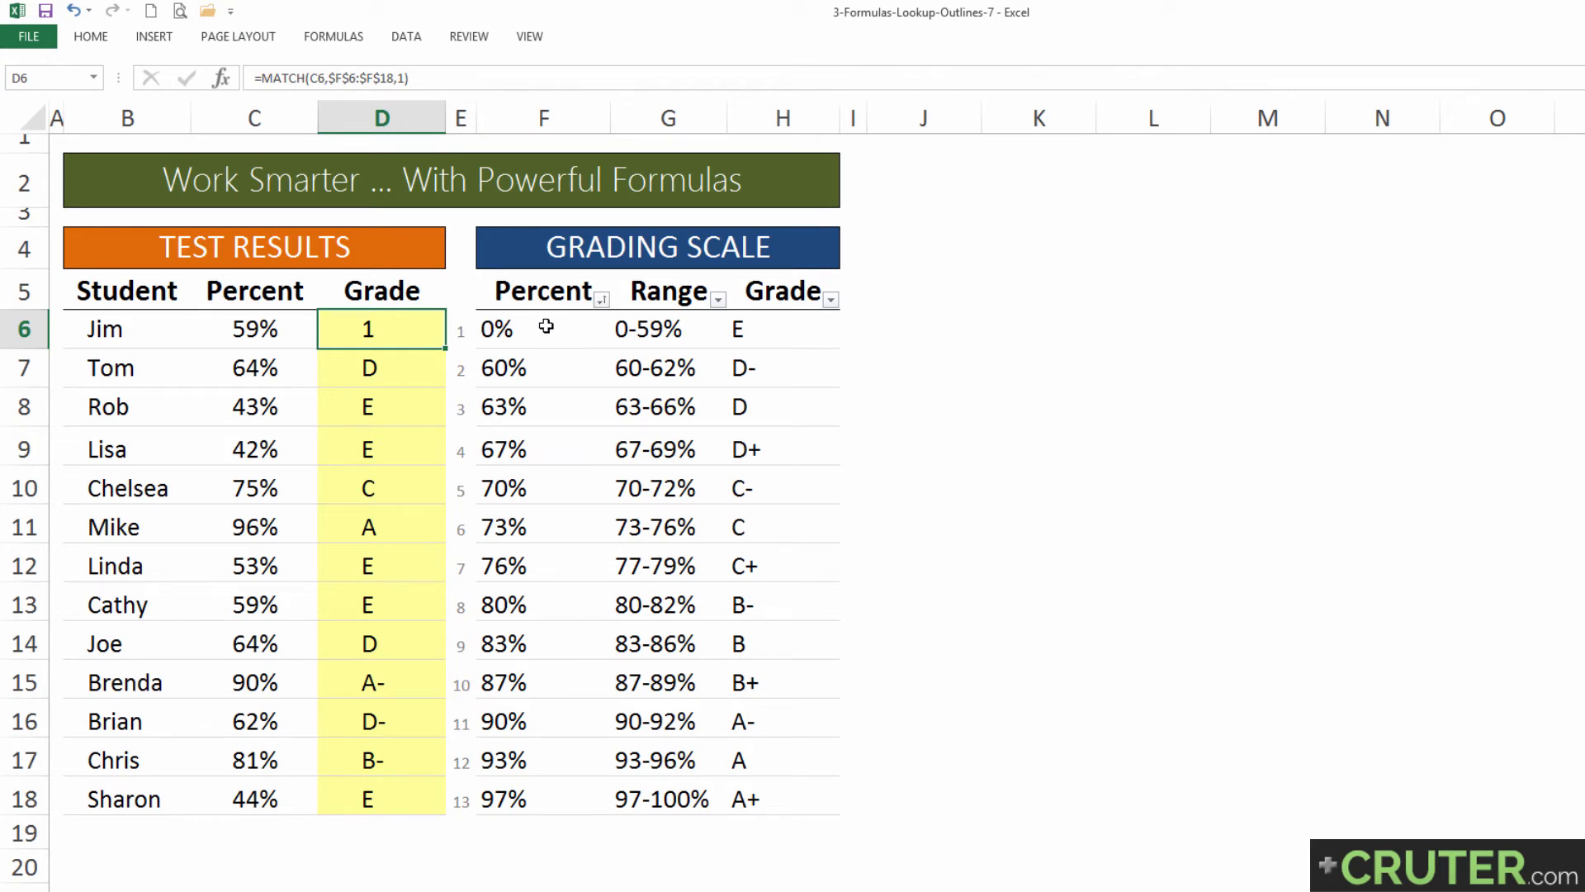
{"action": "mouse_move", "coordinate": [540, 328]}
{"action": "left_mouse_down"}
{"action": "mouse_move", "coordinate": [545, 368]}
{"action": "mouse_move", "coordinate": [542, 337]}
{"action": "left_mouse_up"}
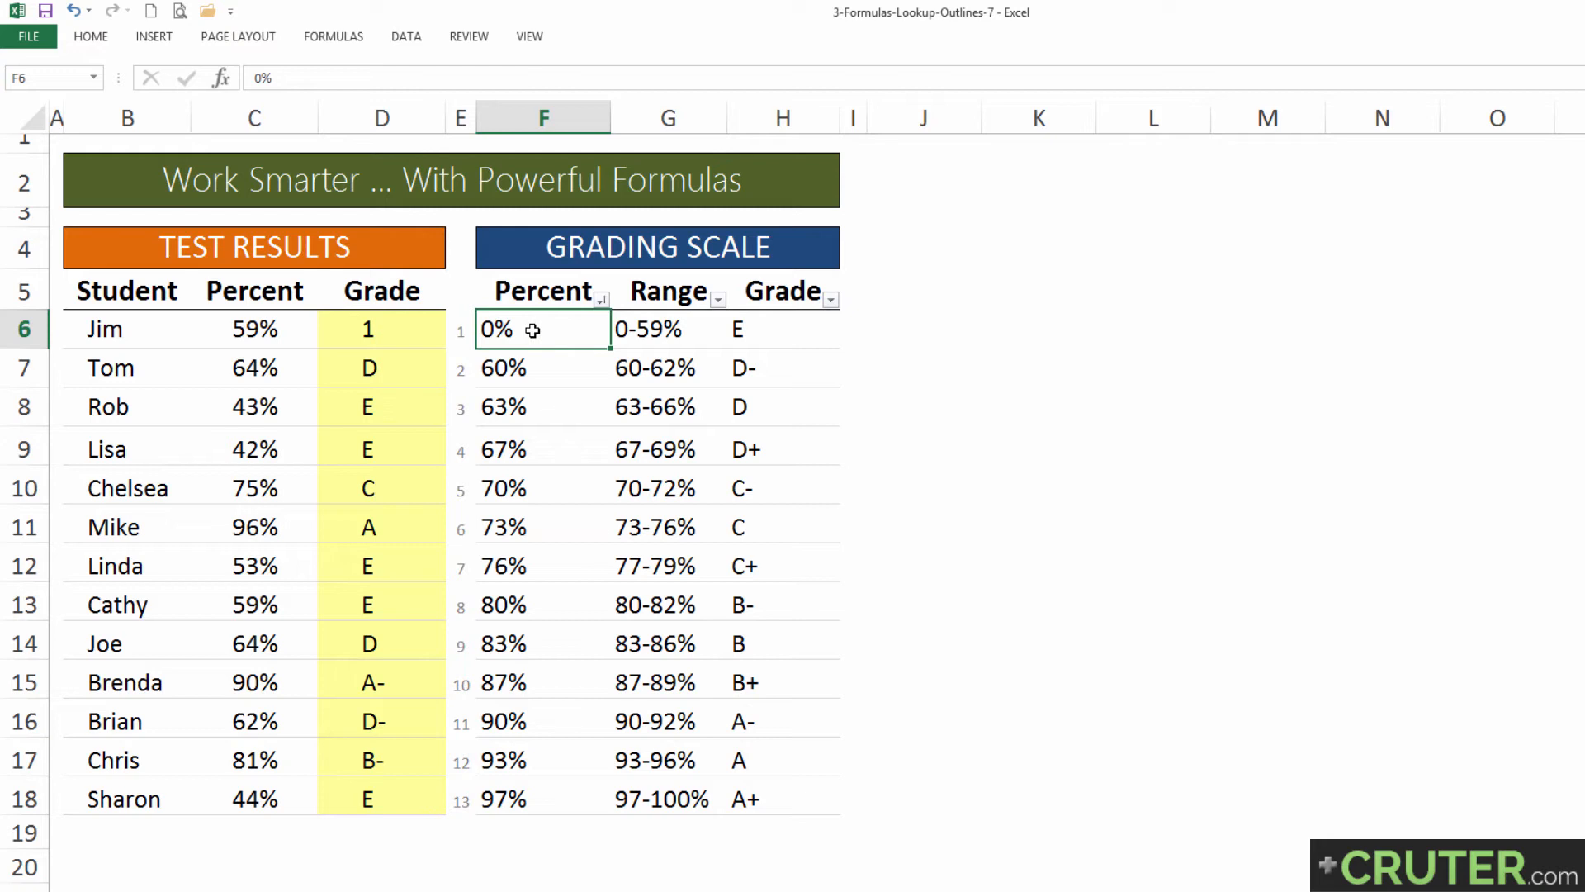
{"action": "left_click_drag", "start_coordinate": [533, 330], "coordinate": [466, 334]}
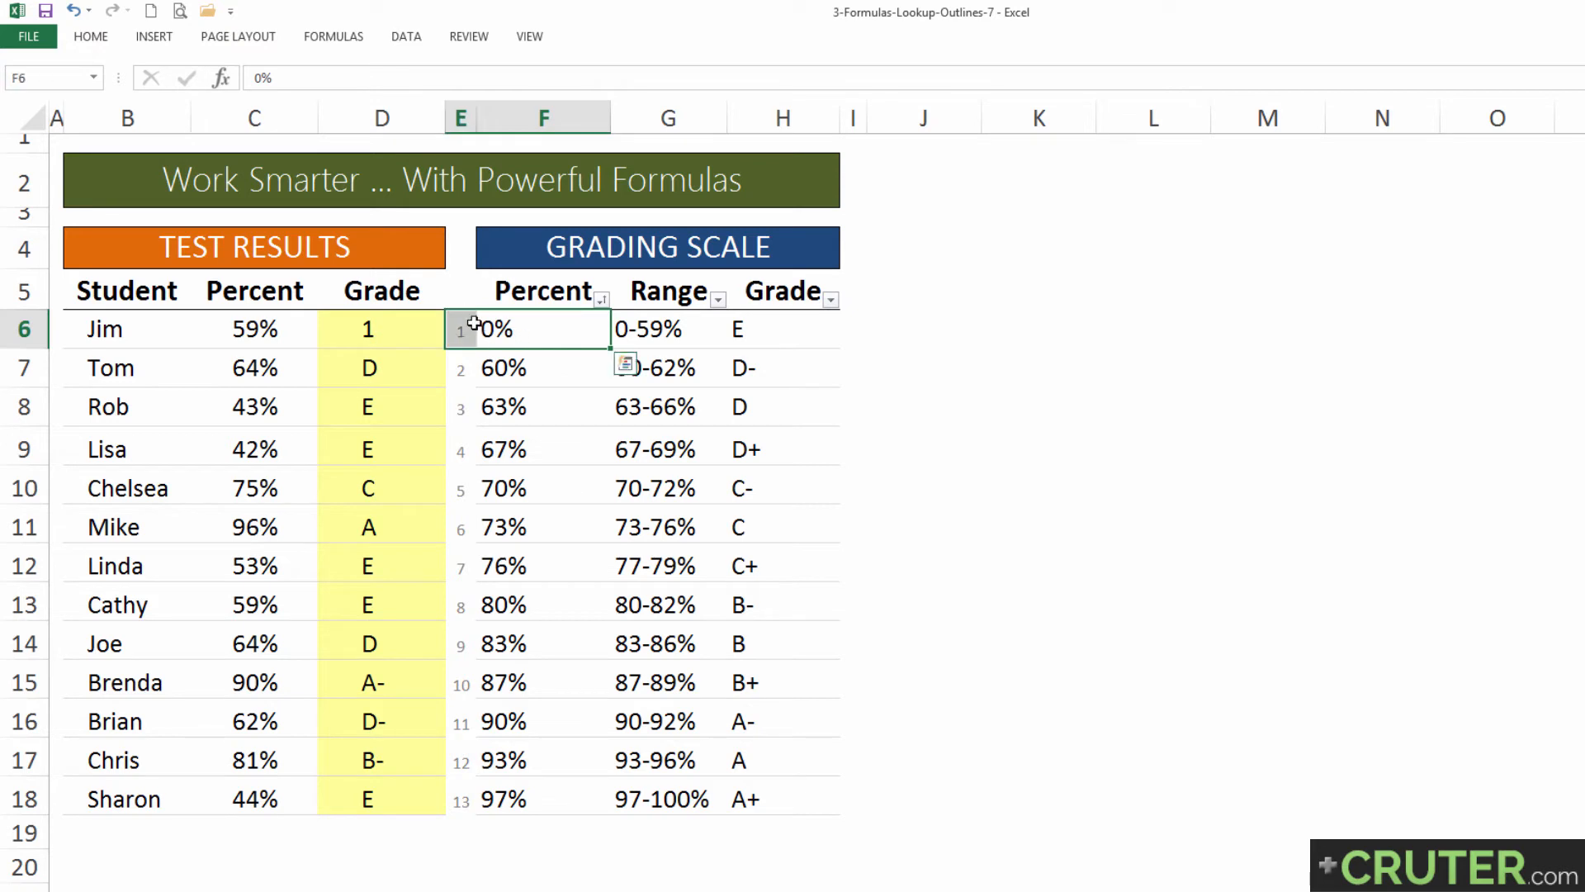
{"action": "left_click", "coordinate": [382, 328]}
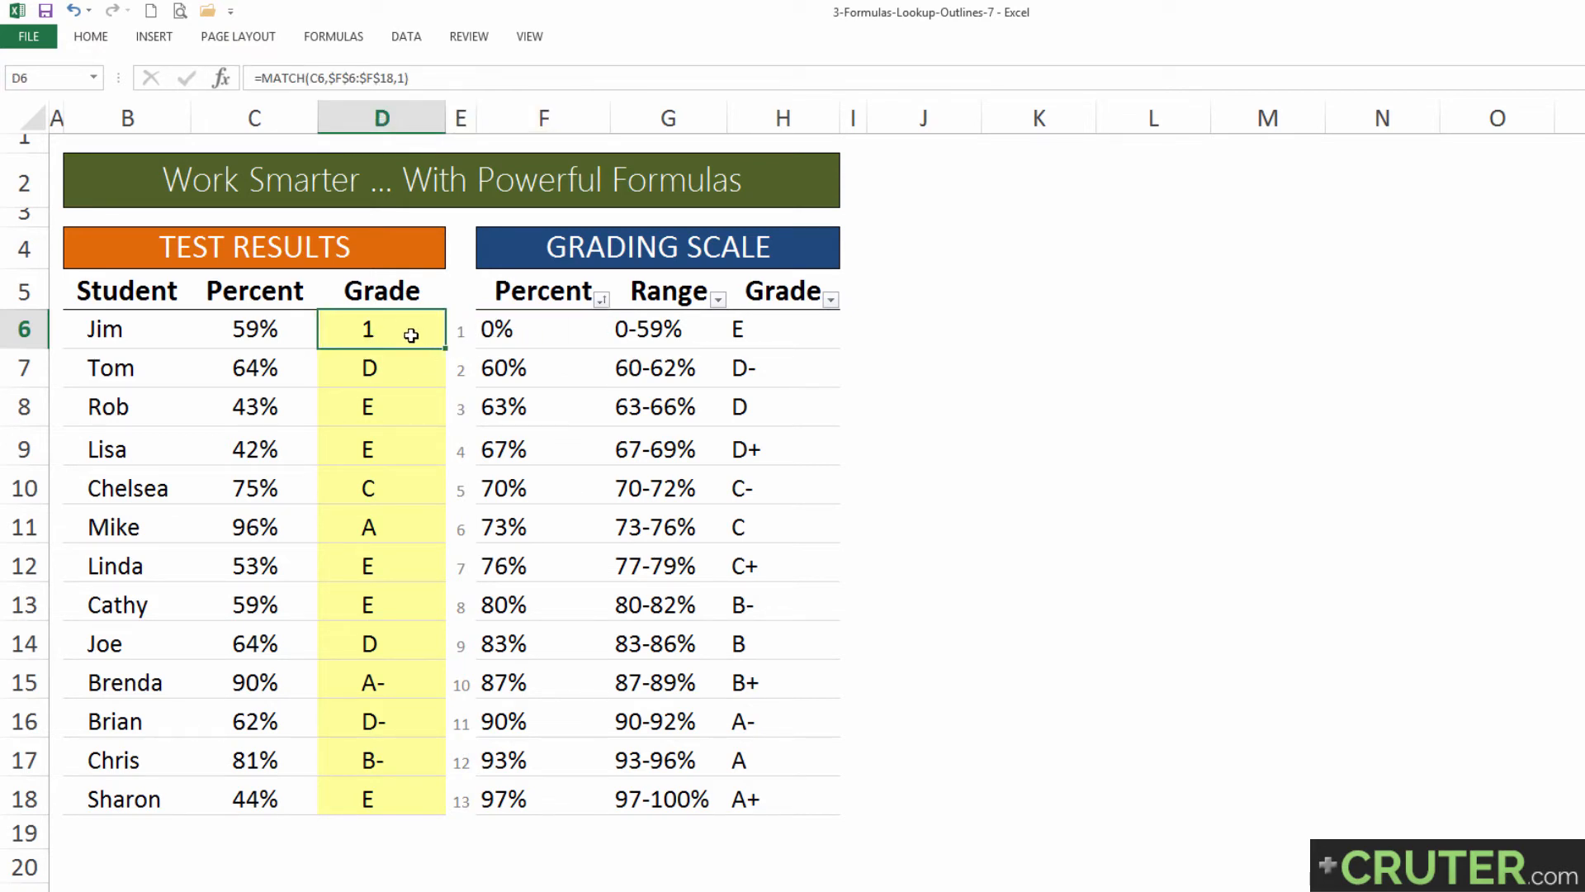
{"action": "key", "text": "Down"}
{"action": "key", "text": "Left"}
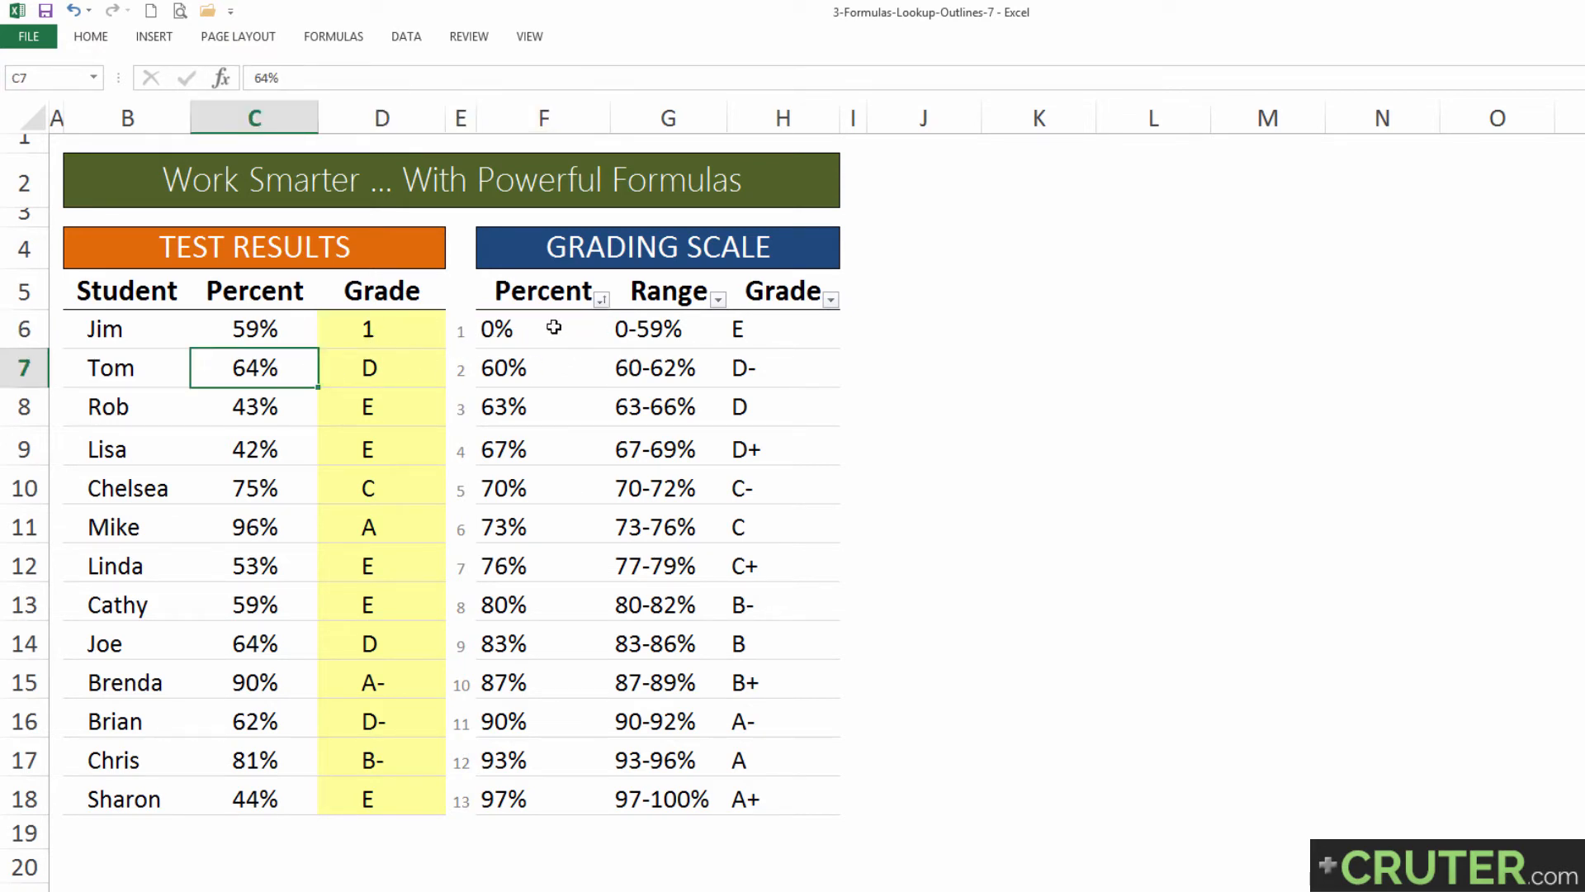
{"action": "left_click_drag", "start_coordinate": [553, 327], "coordinate": [464, 414]}
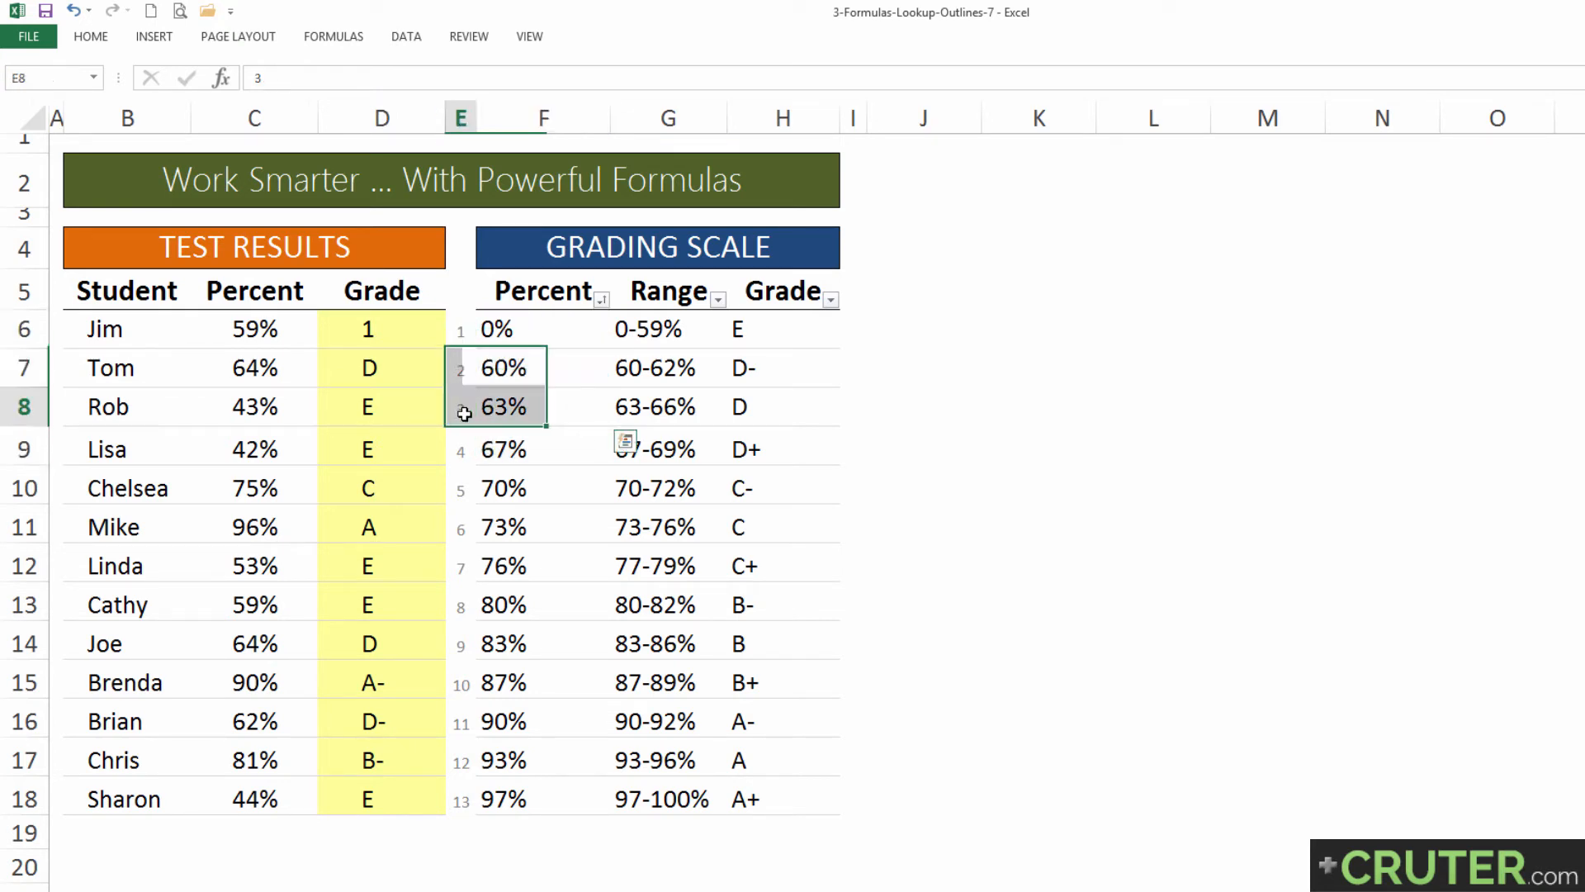
Step: Copy the MATCH formula from D6 down the Grade column through D18
{"action": "left_click", "coordinate": [410, 333]}
{"action": "double_click", "coordinate": [446, 348]}
{"action": "left_click", "coordinate": [396, 374]}
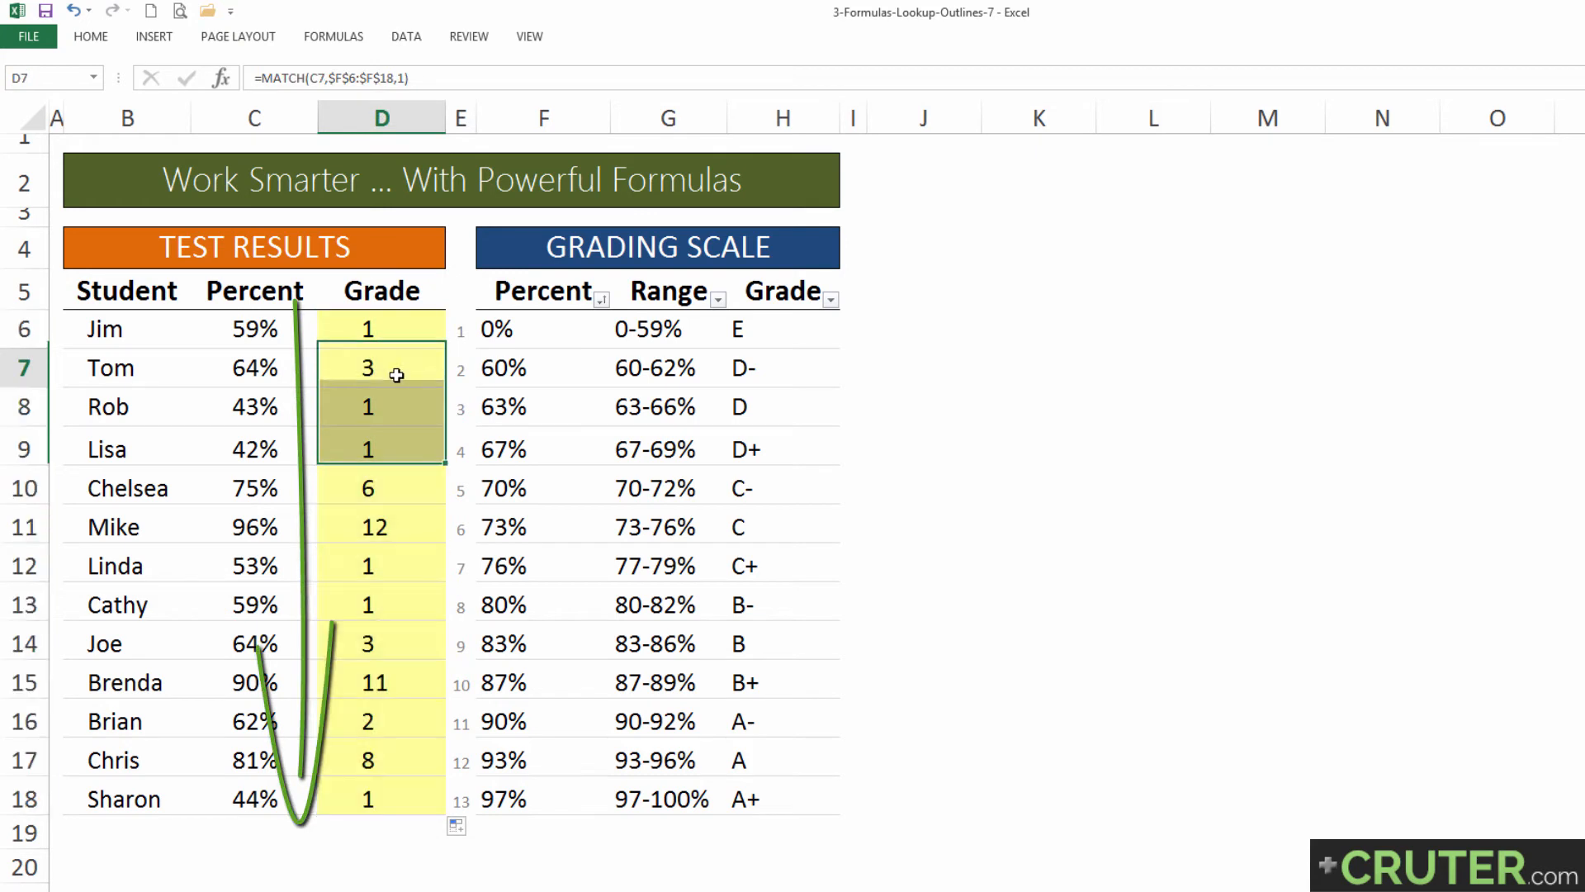
{"action": "left_click", "coordinate": [396, 375]}
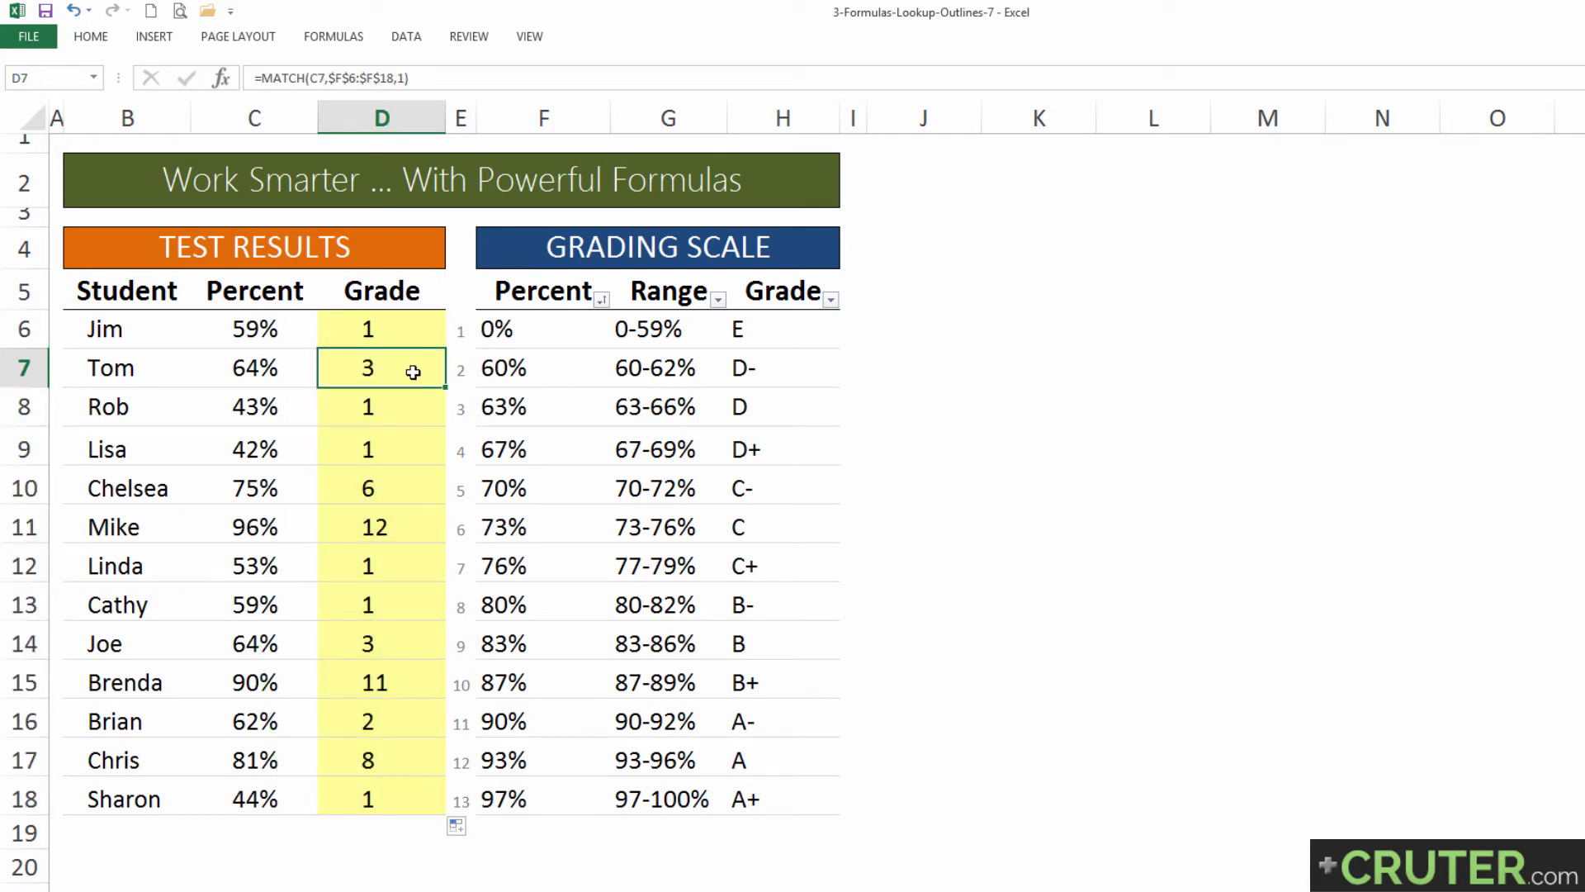
Step: Change the match type in the D6 MATCH formula to -1
{"action": "left_click", "coordinate": [416, 338]}
{"action": "key", "text": "F2"}
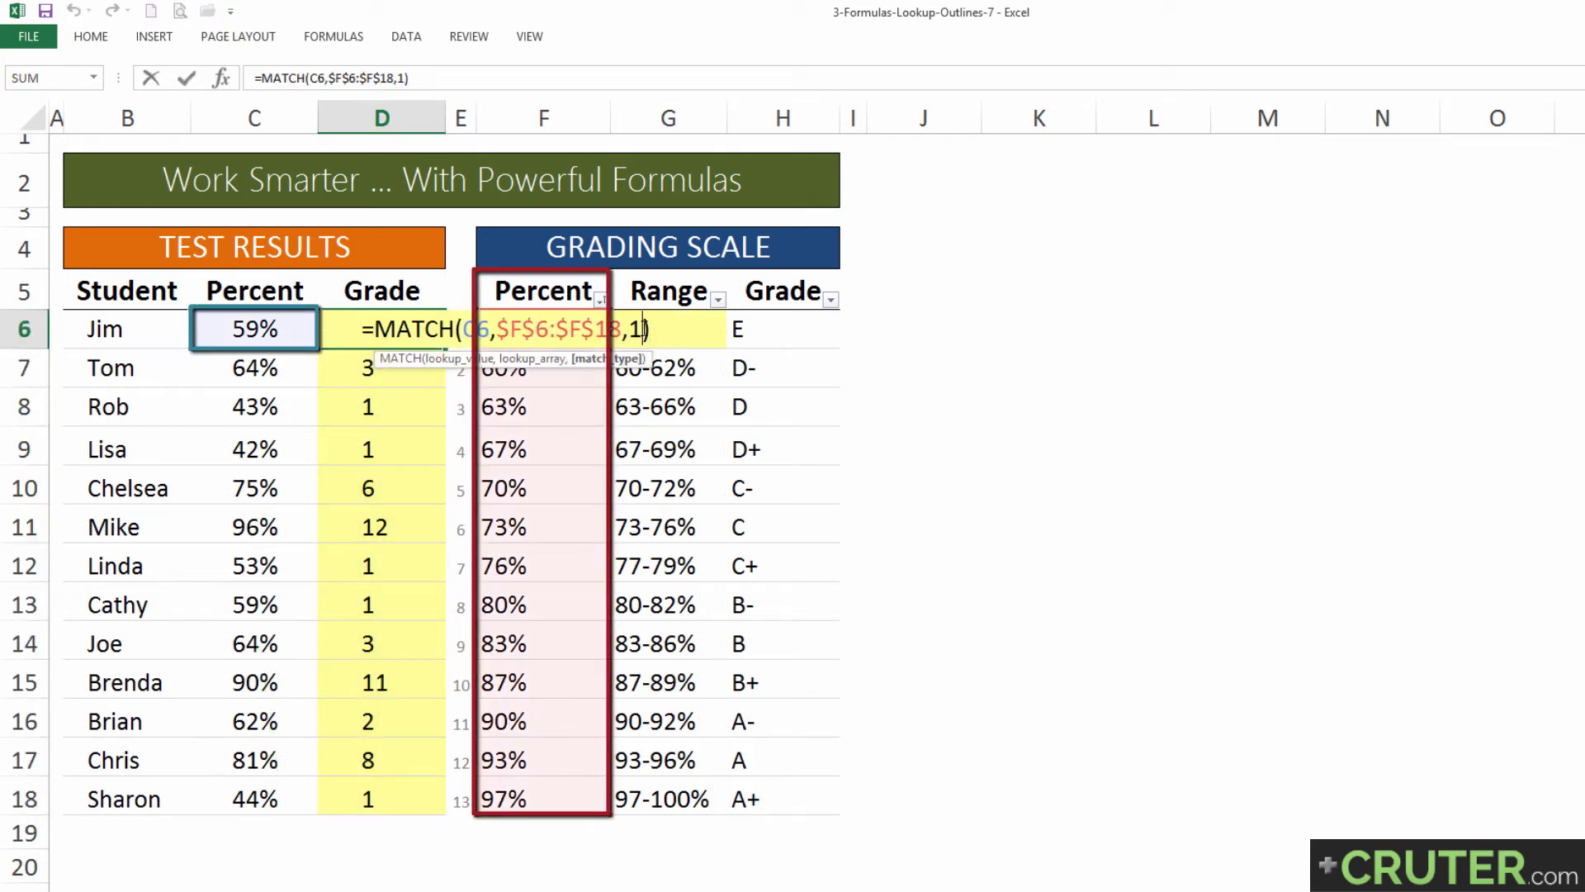
{"action": "left_click", "coordinate": [643, 329]}
{"action": "key", "text": "BackSpace"}
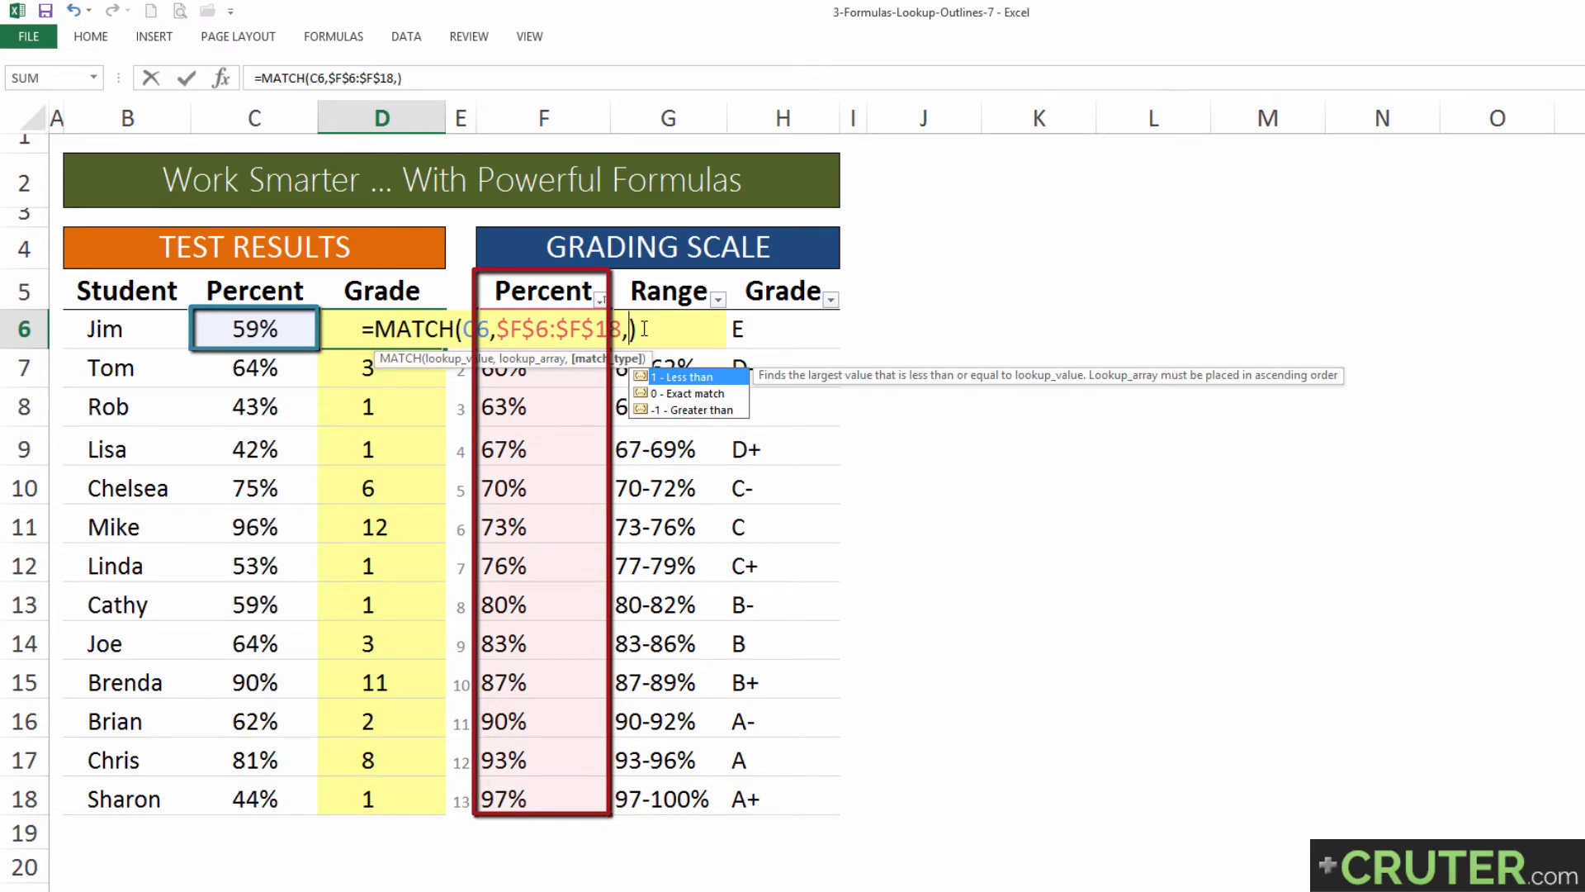
{"action": "type", "text": "-1"}
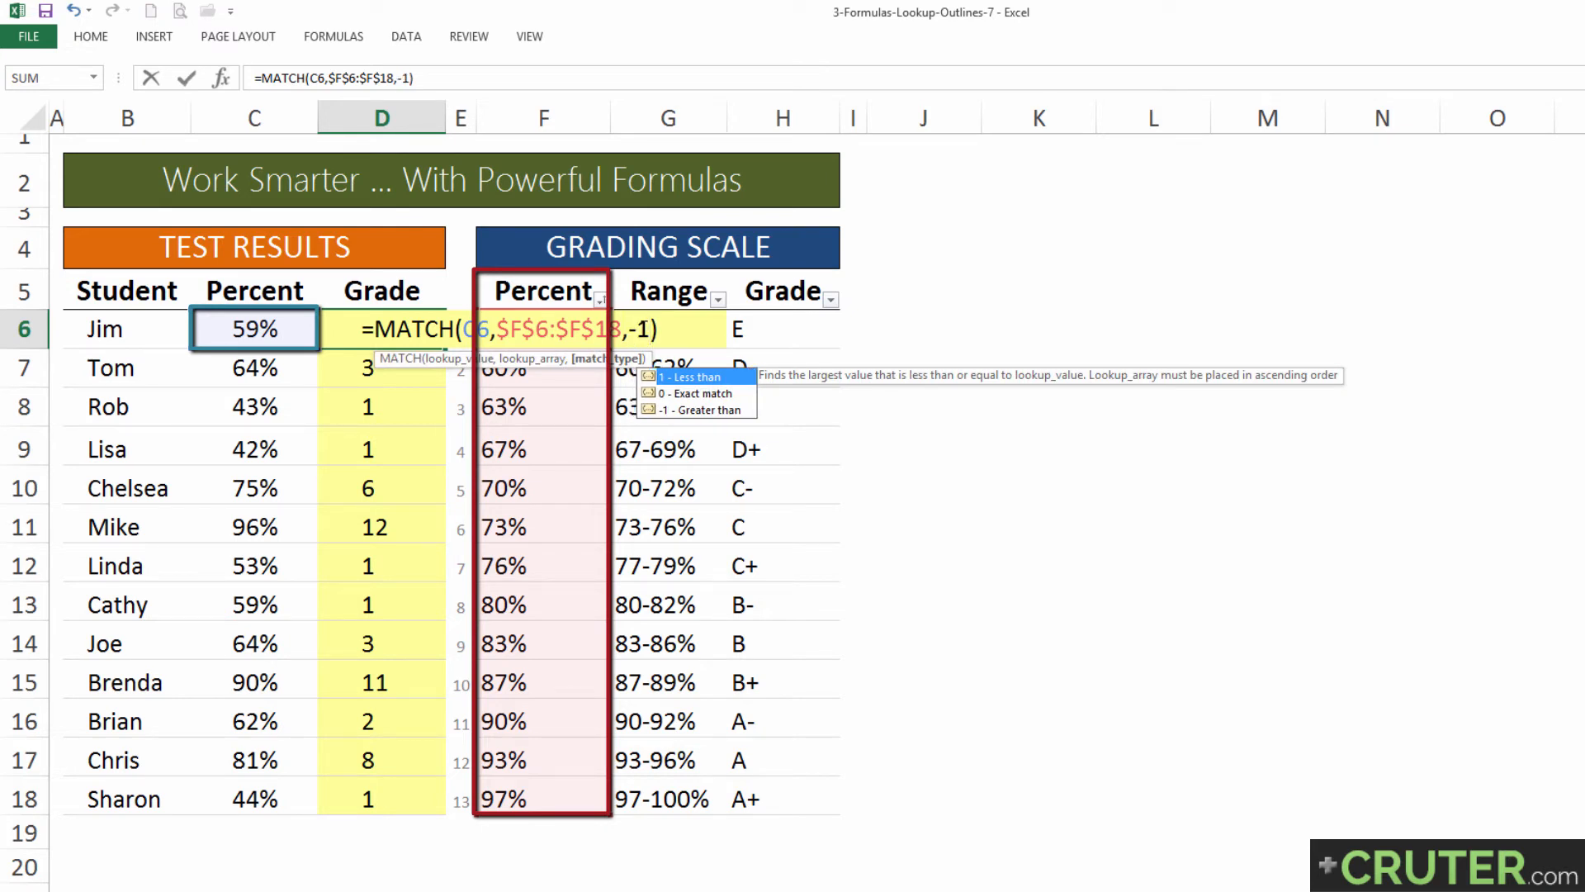
{"action": "key", "text": "Return"}
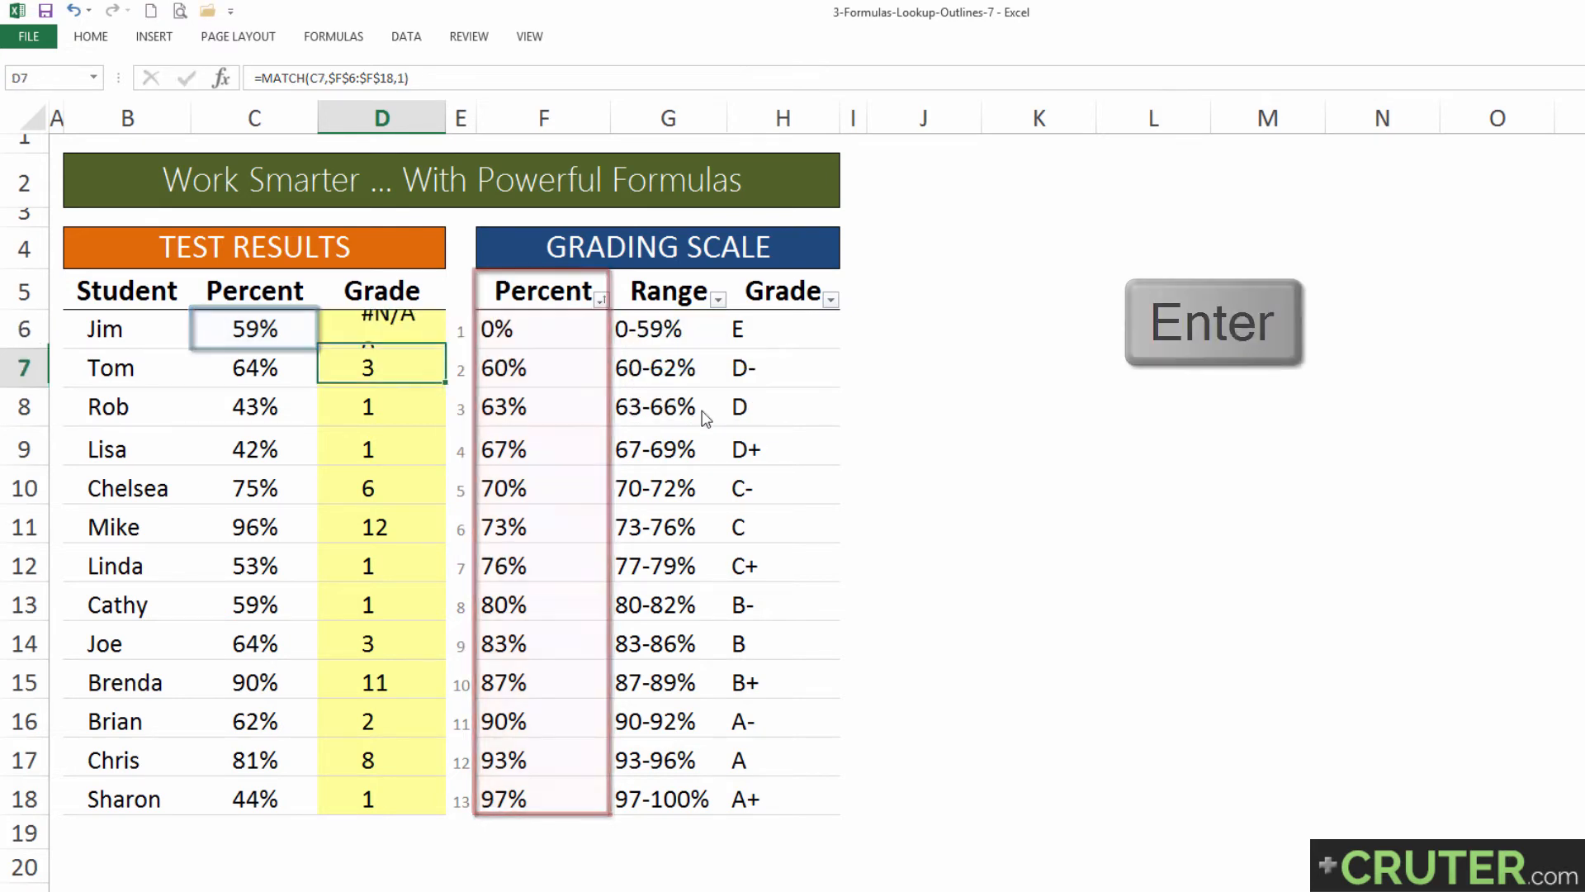
Step: Copy the MATCH formula with match type -1 from D6 down through D18
{"action": "key", "text": "Up"}
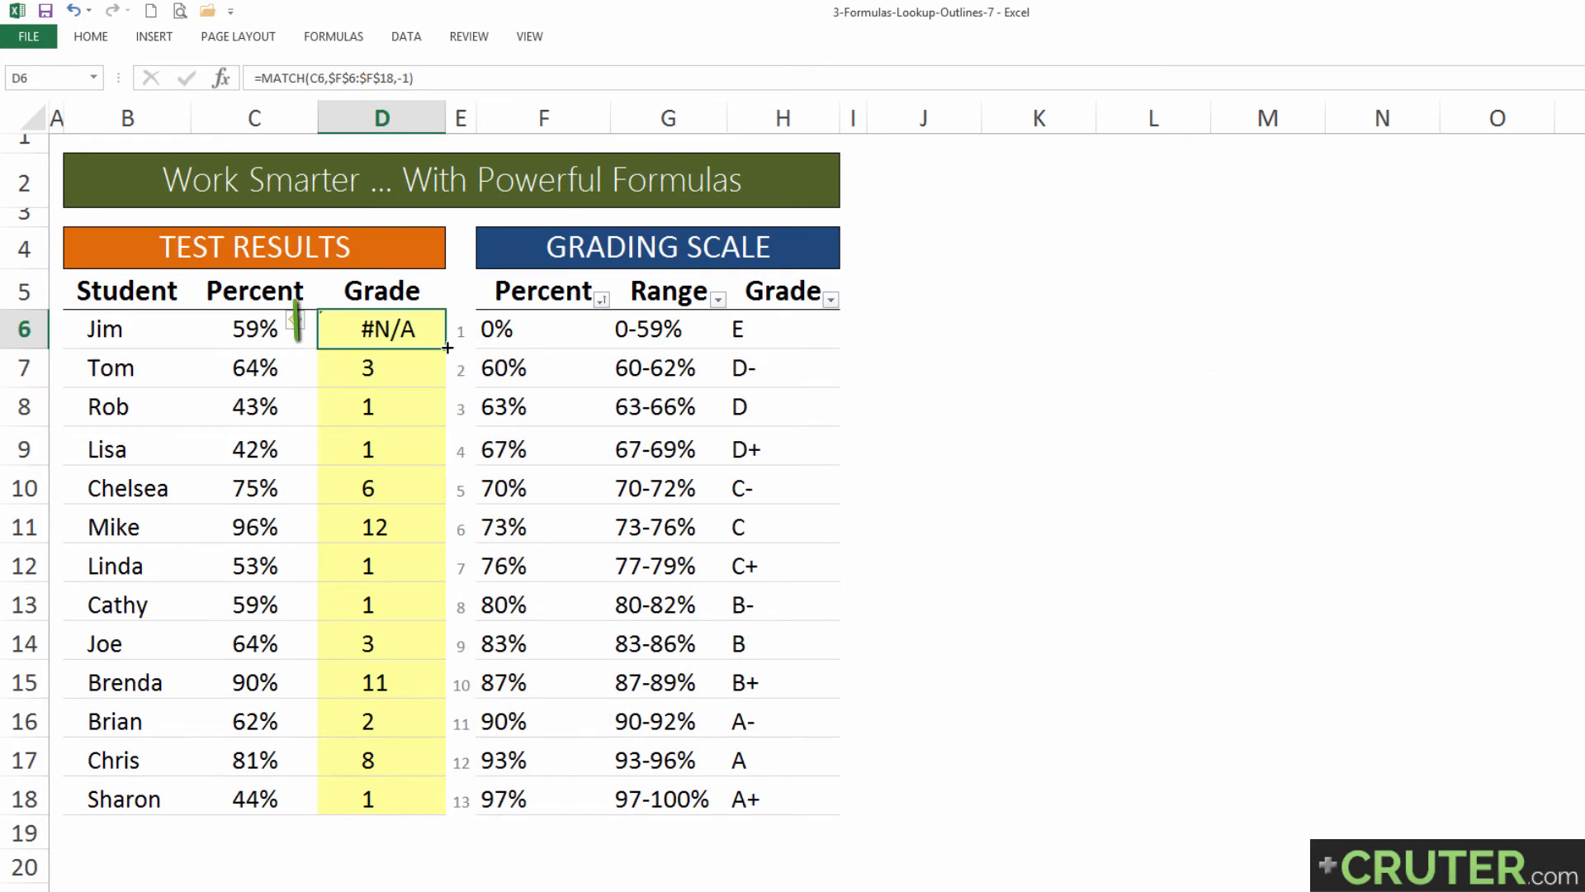
{"action": "double_click", "coordinate": [441, 353]}
{"action": "left_click_drag", "start_coordinate": [424, 326], "coordinate": [423, 761]}
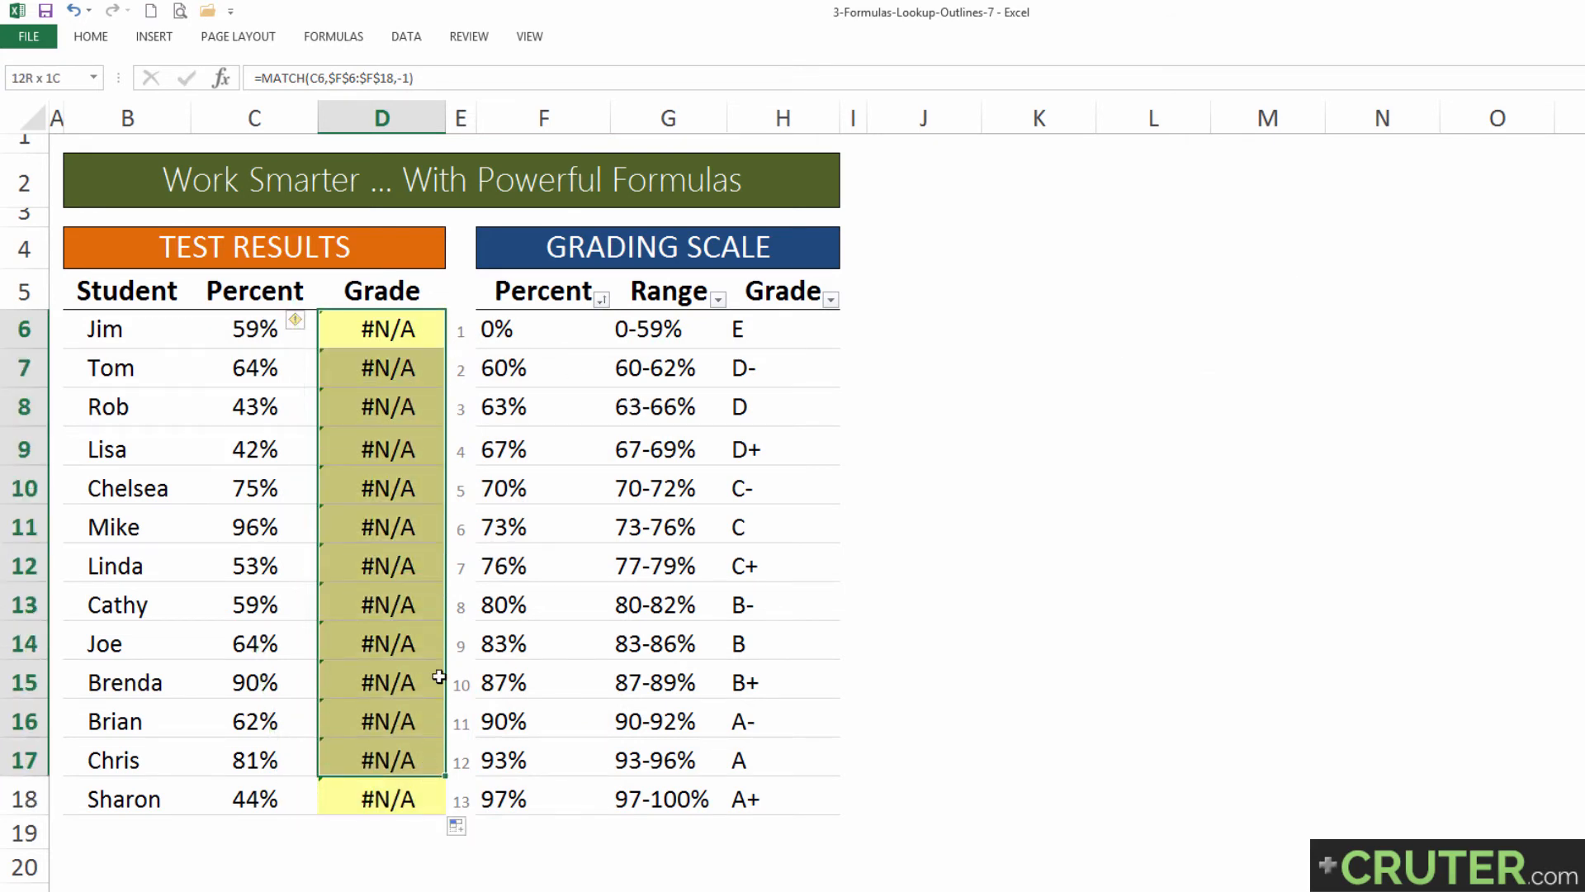
{"action": "left_click", "coordinate": [417, 327]}
Step: Sort the grading scale by Percent from largest to smallest and check the match positions in D6:D18
{"action": "left_click", "coordinate": [601, 298]}
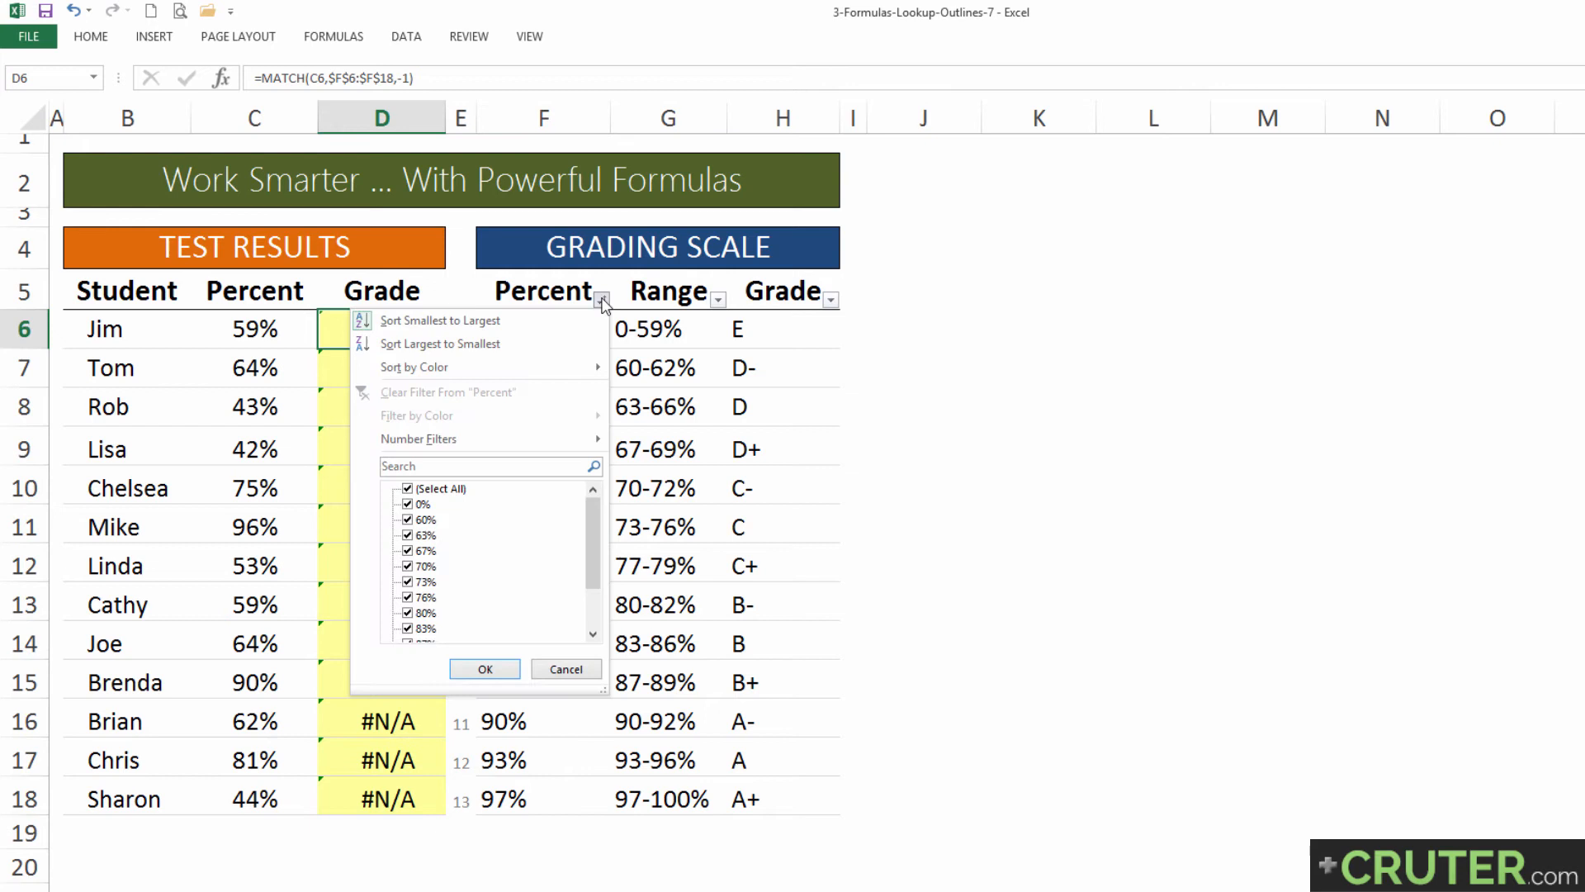
{"action": "left_click", "coordinate": [483, 343]}
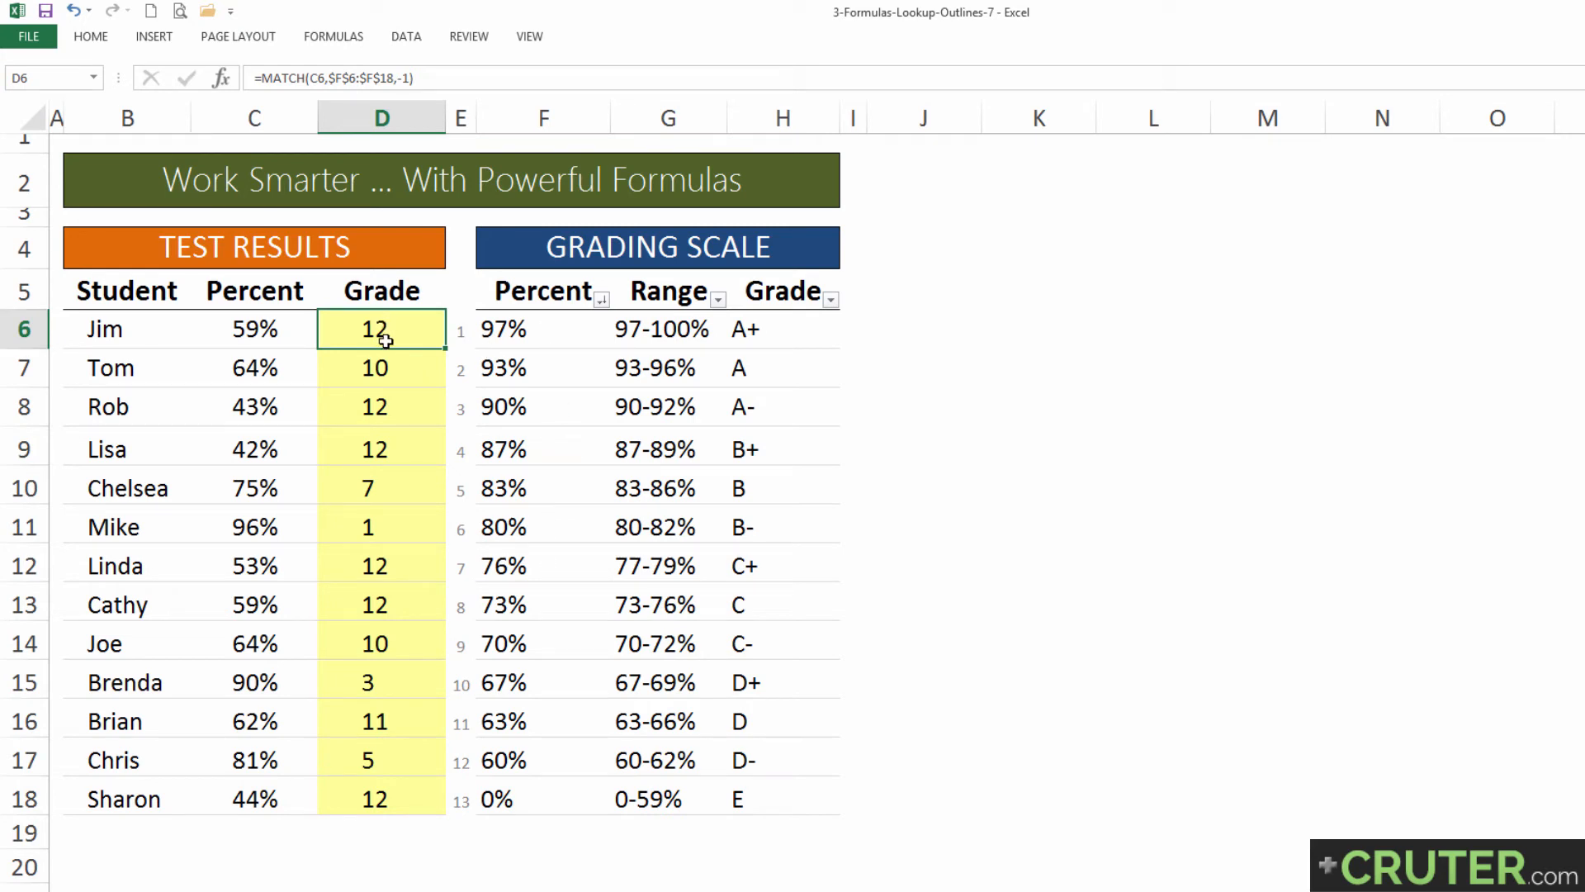
{"action": "left_click_drag", "start_coordinate": [386, 341], "coordinate": [411, 794]}
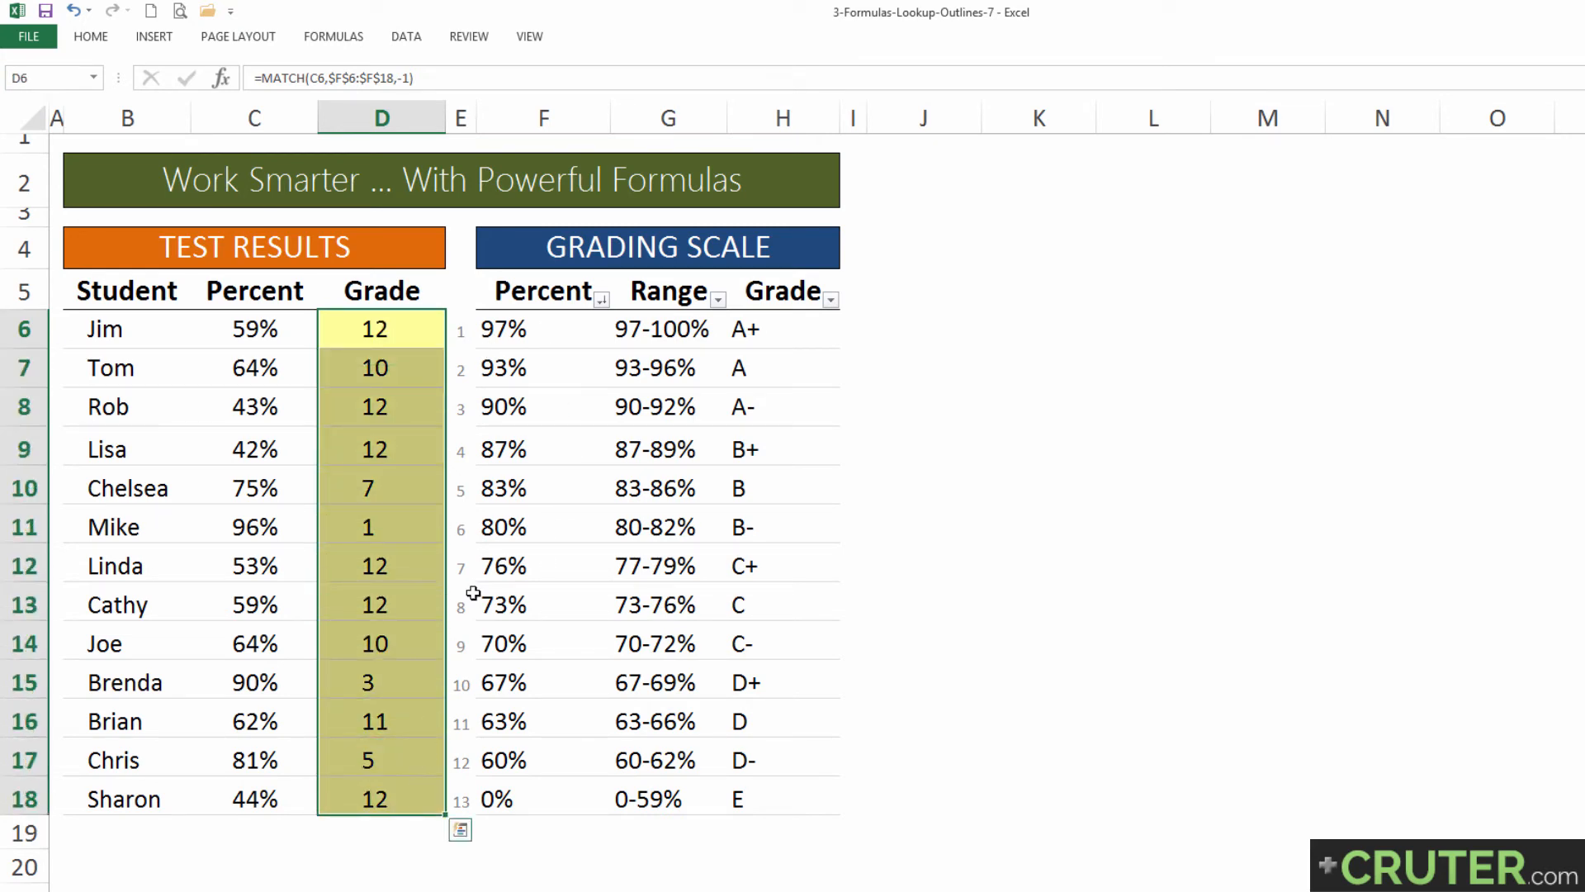
Step: Trace the percentage in C6 through the descending Percent column to its matching position number in column E
{"action": "left_click", "coordinate": [273, 333]}
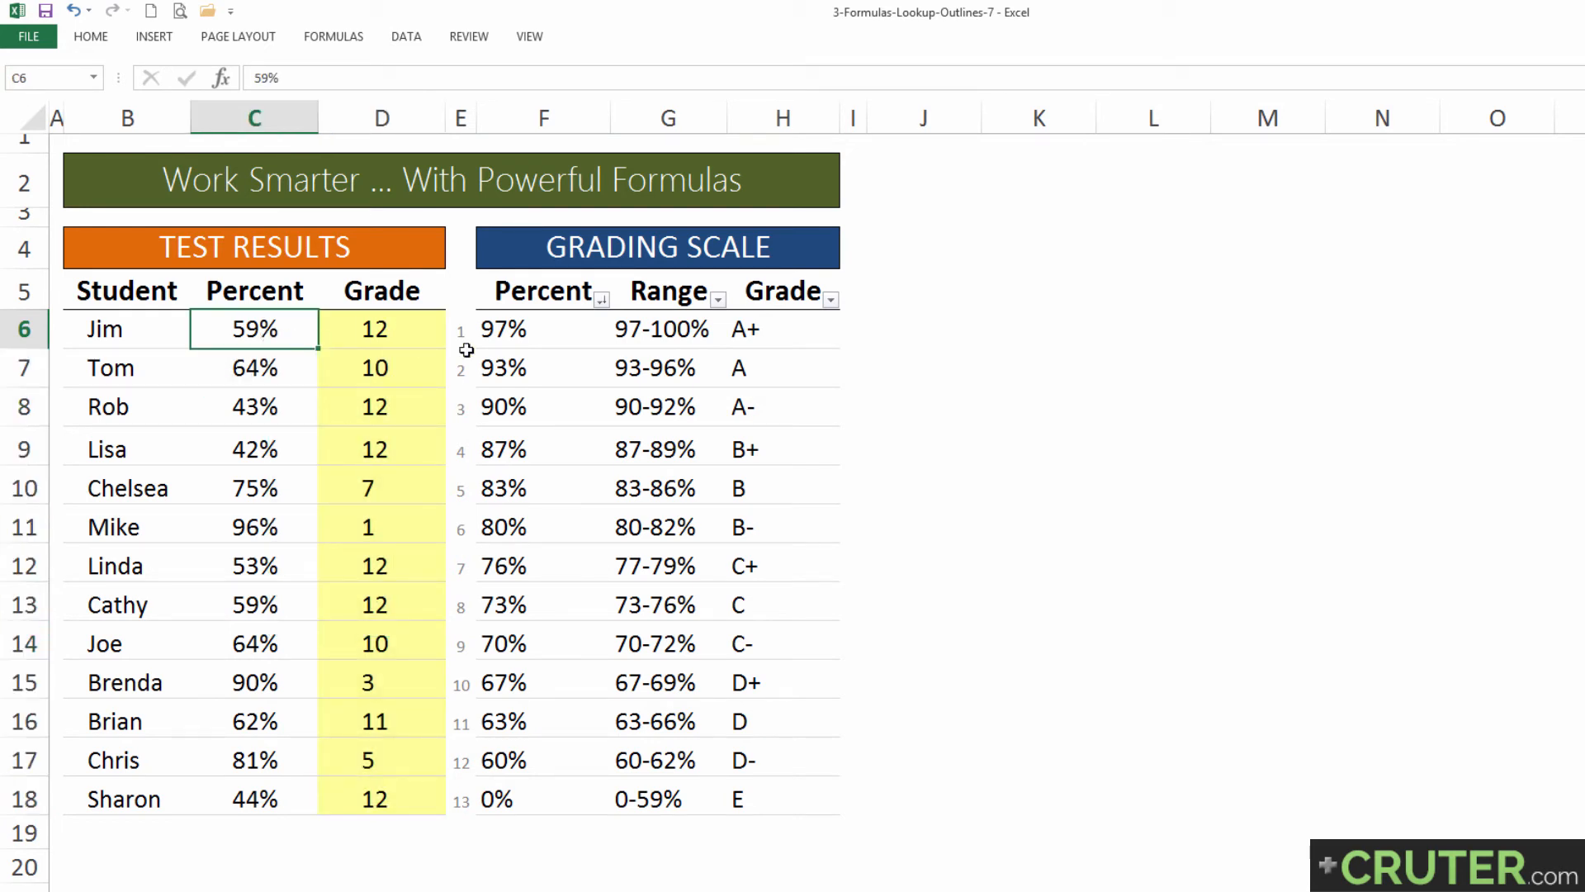
{"action": "left_click", "coordinate": [526, 328]}
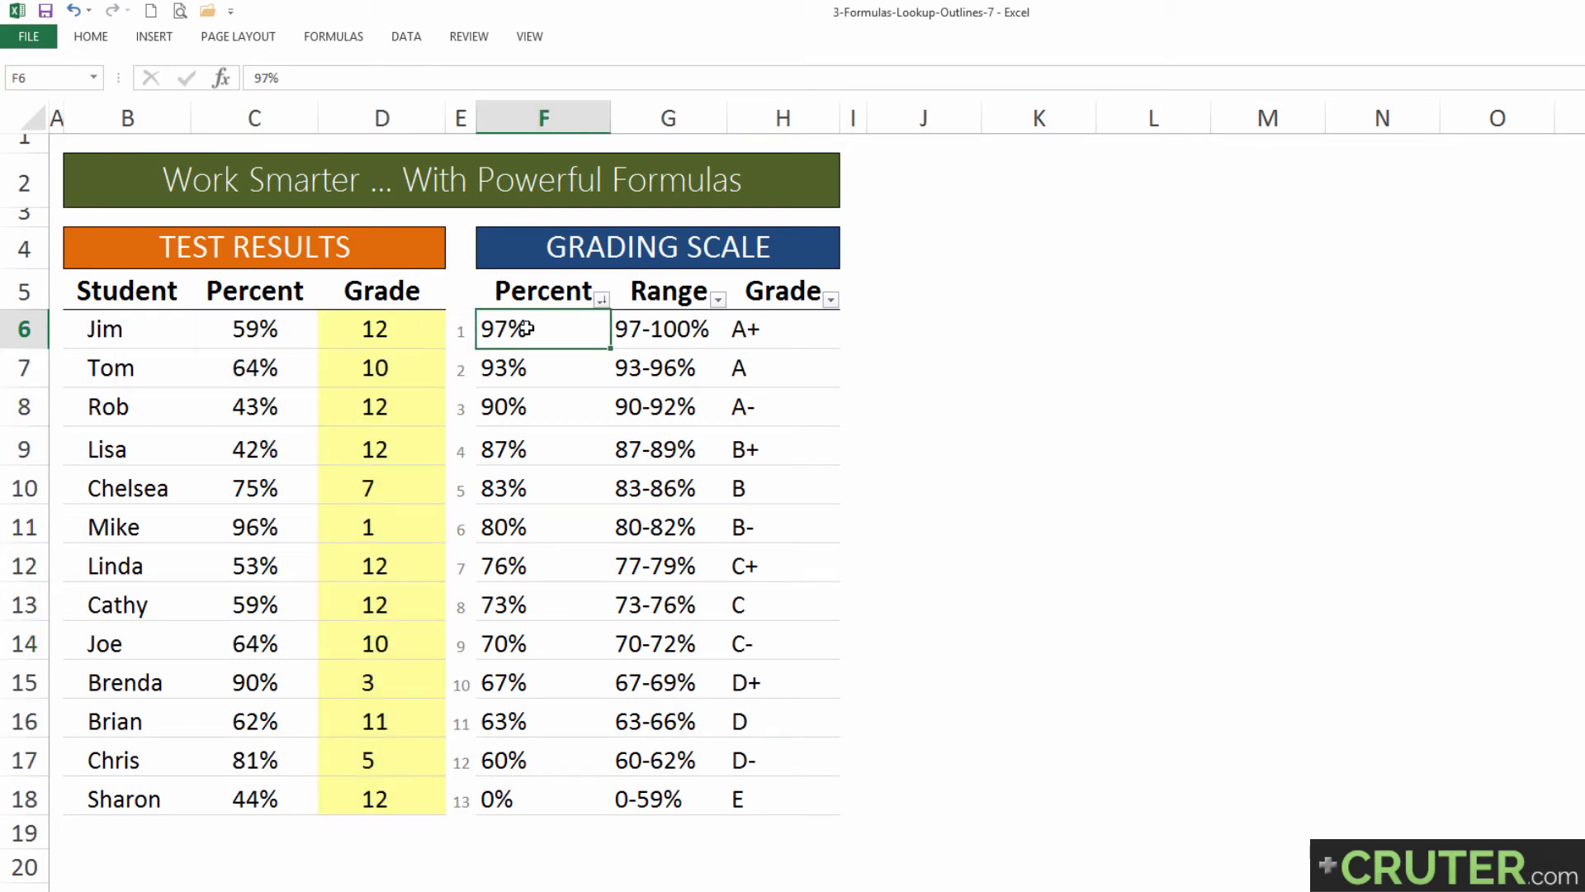
{"action": "left_click_drag", "start_coordinate": [526, 330], "coordinate": [548, 801]}
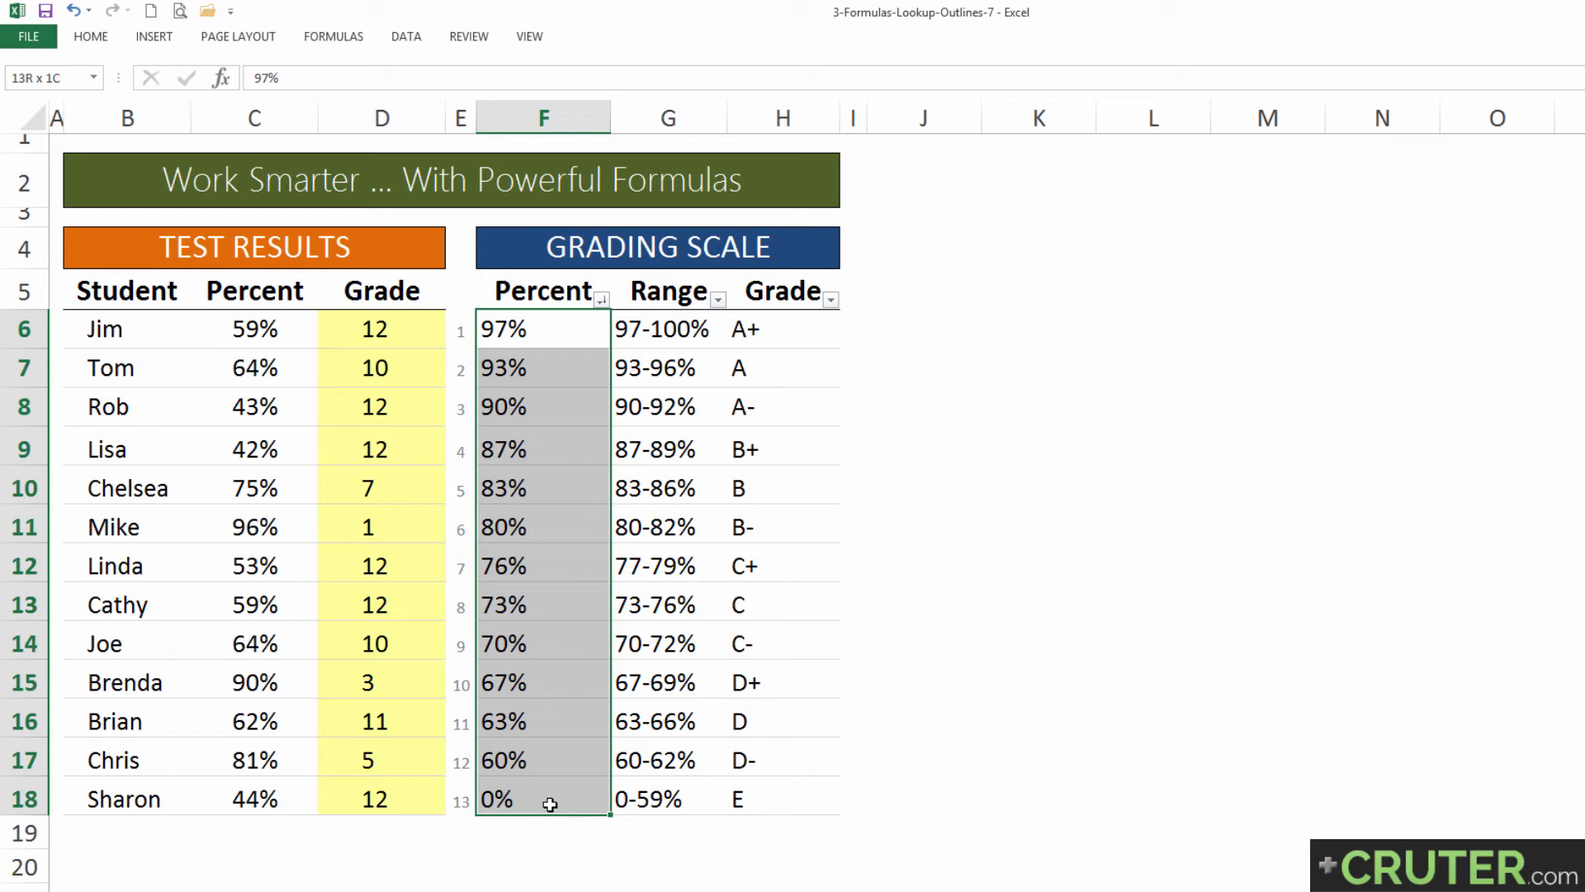
{"action": "left_click_drag", "start_coordinate": [550, 804], "coordinate": [536, 752]}
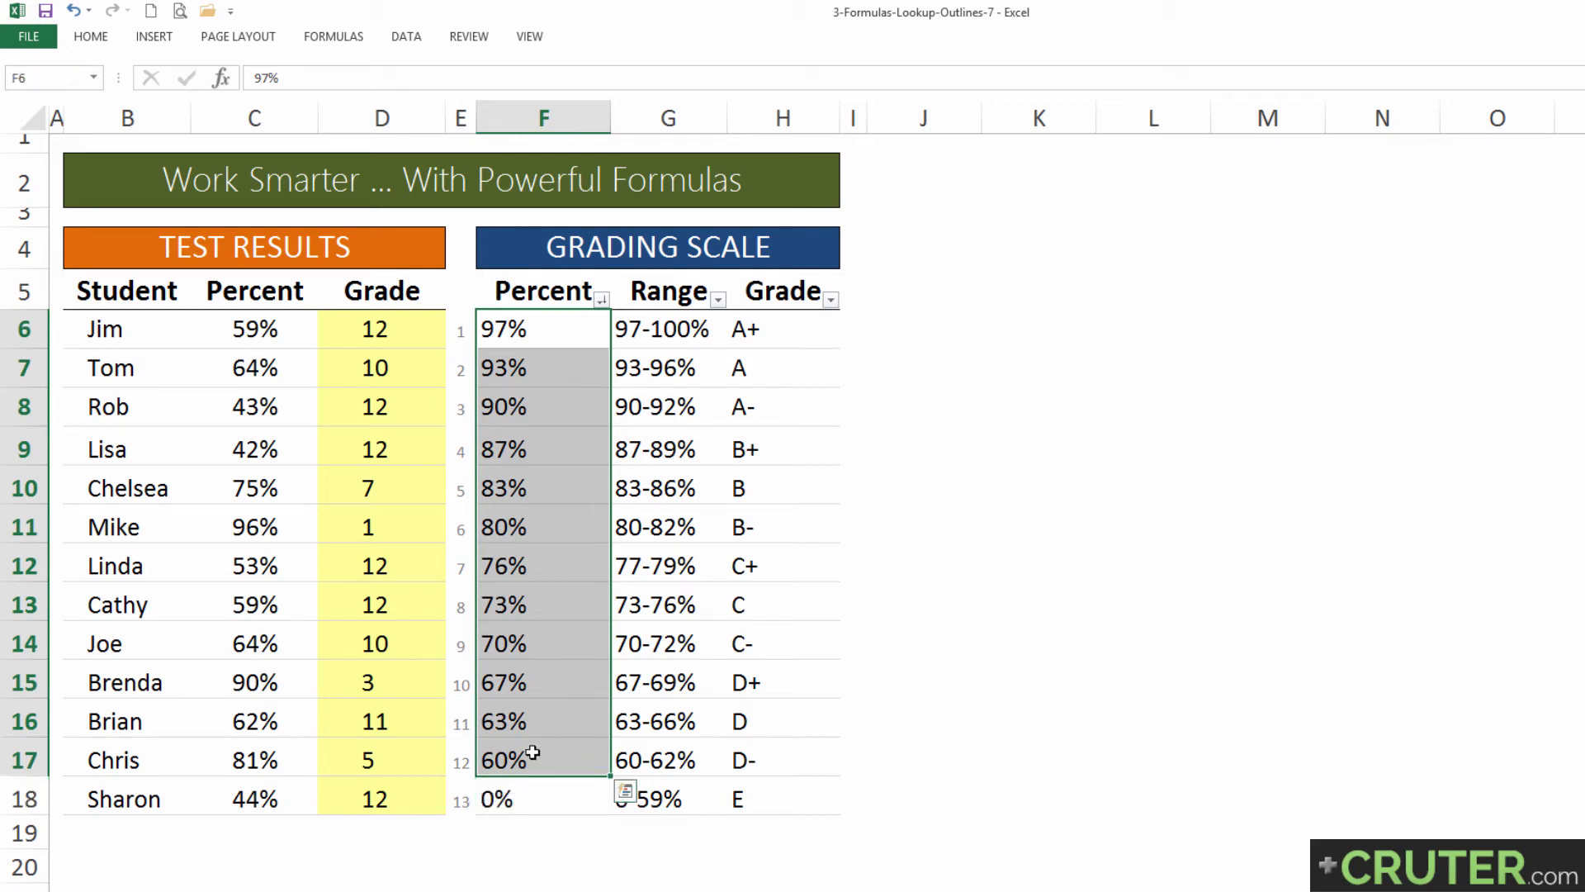
{"action": "left_click", "coordinate": [467, 762]}
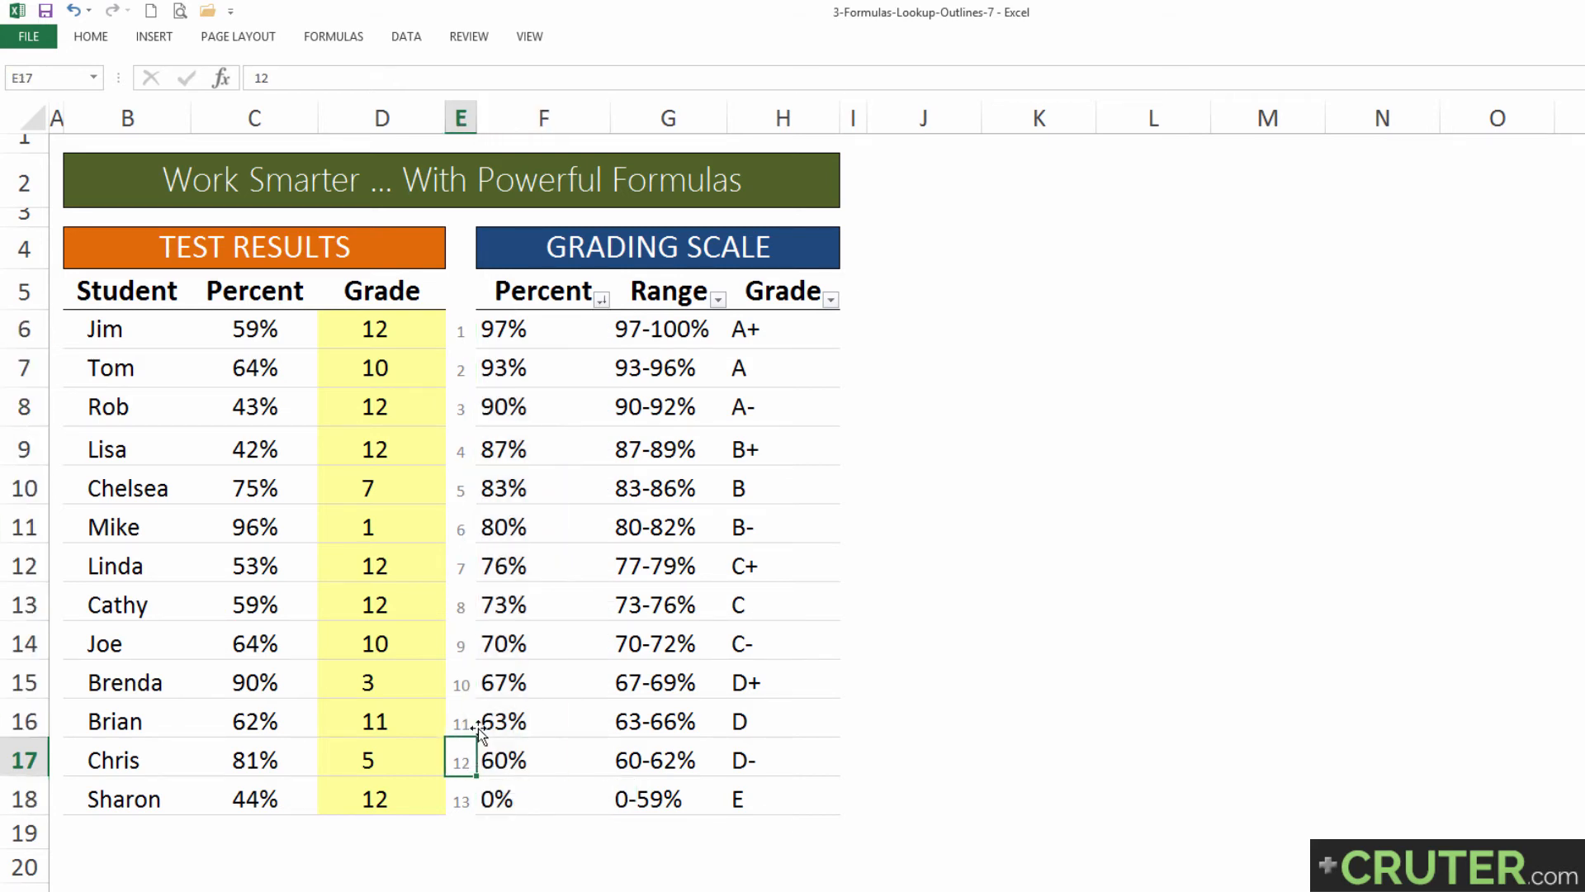
Step: Switch to the Lookup-7b worksheet with the purchasing data
{"action": "left_click", "coordinate": [396, 329]}
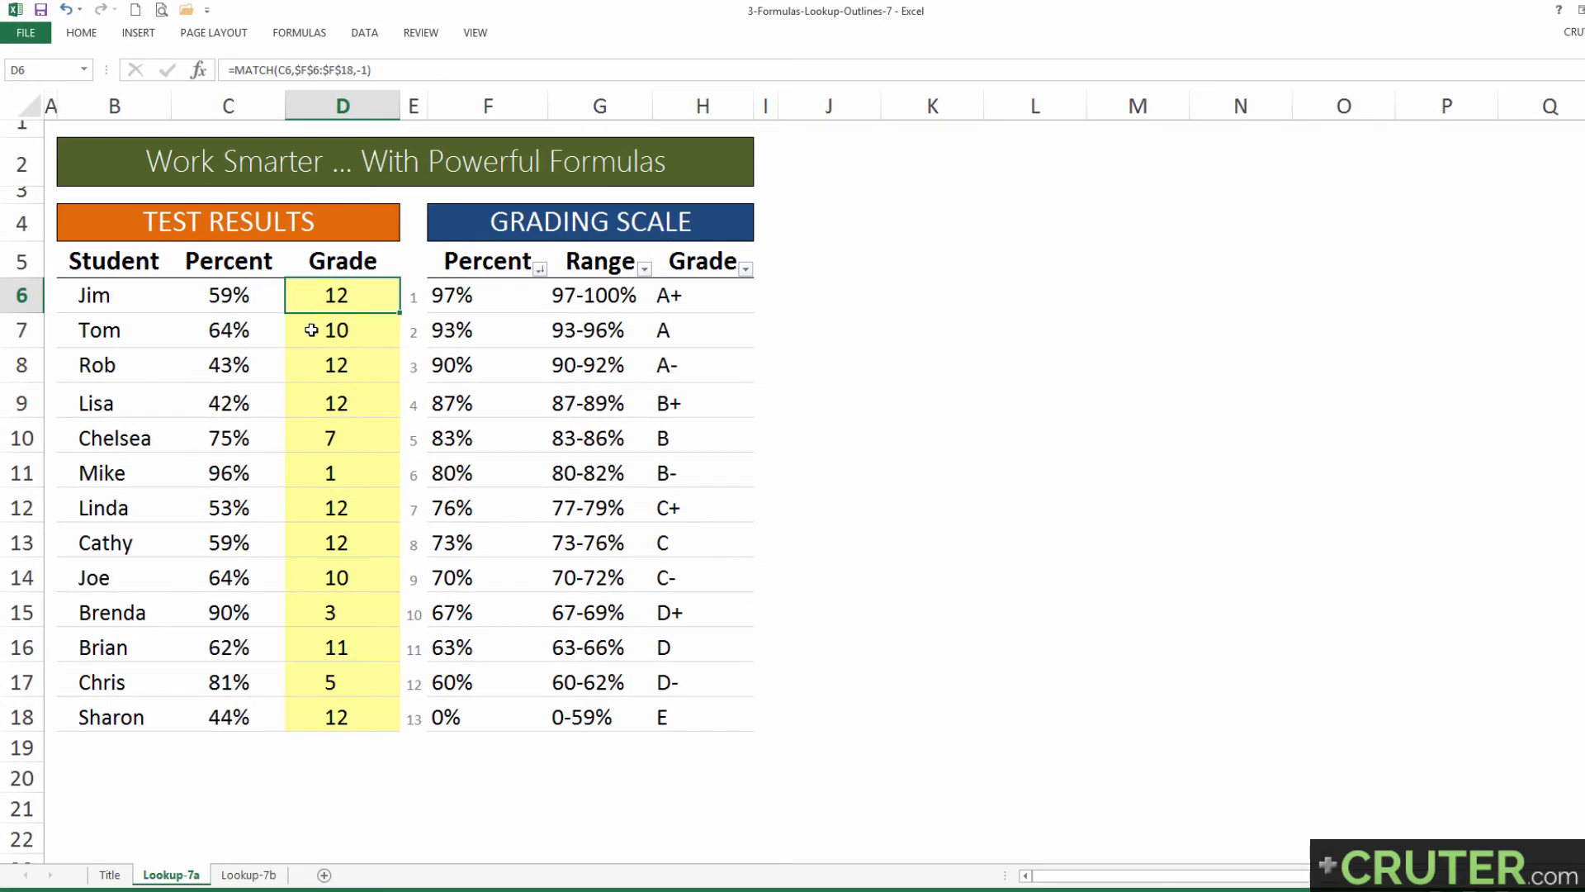
{"action": "left_click", "coordinate": [234, 867]}
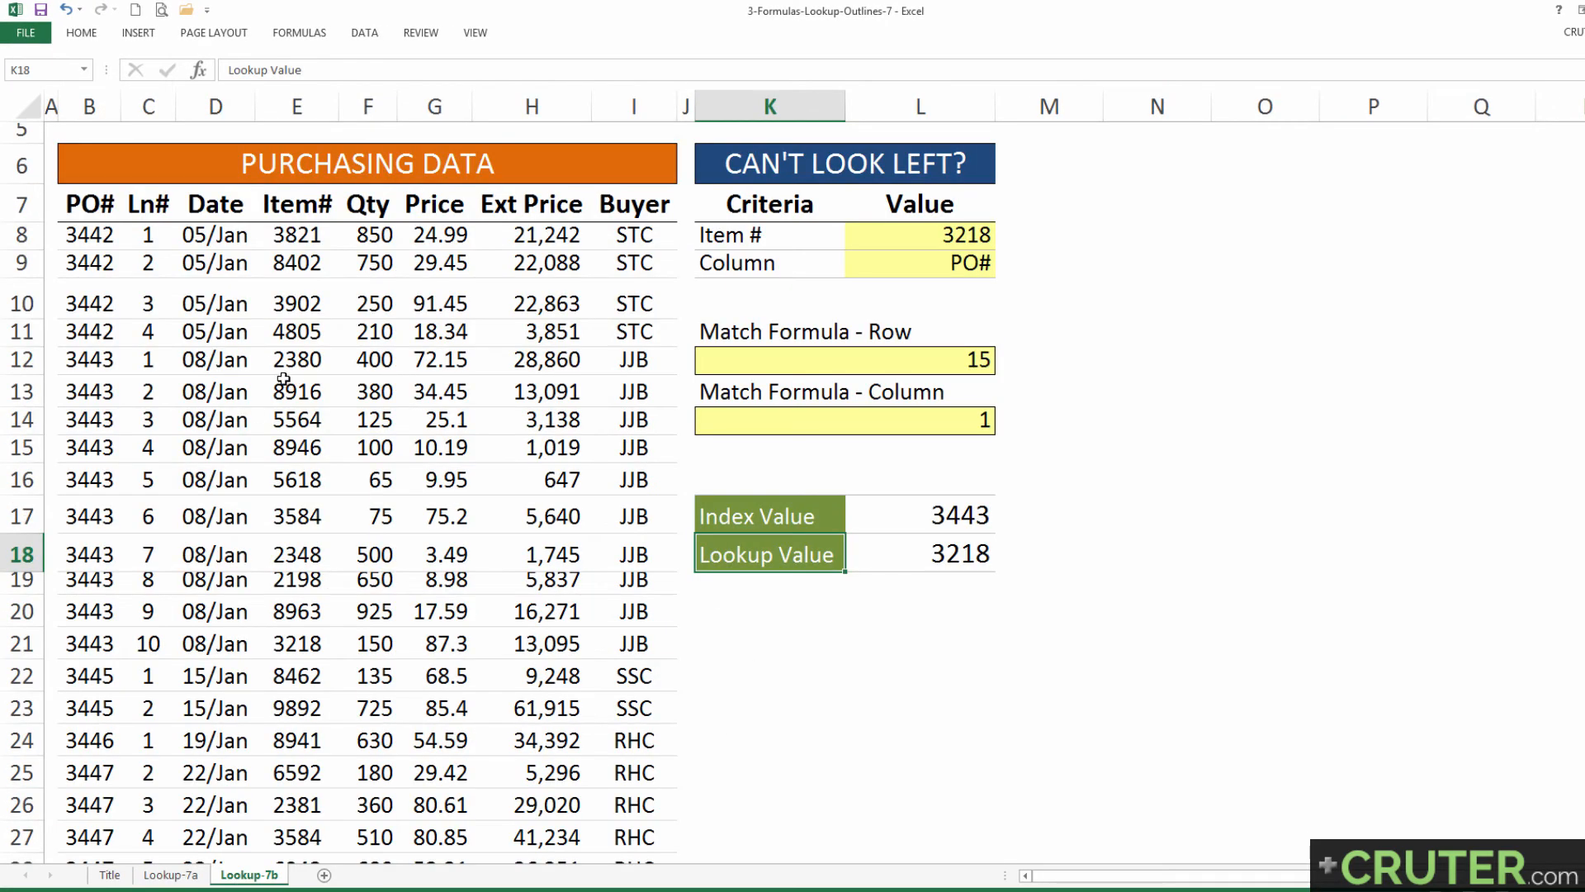
Step: Clear the existing formulas from the Index Value and Lookup Value result cells L17:L18
{"action": "left_click", "coordinate": [792, 520]}
{"action": "left_click", "coordinate": [786, 556]}
{"action": "left_click_drag", "start_coordinate": [913, 521], "coordinate": [912, 549]}
{"action": "key", "text": "Delete"}
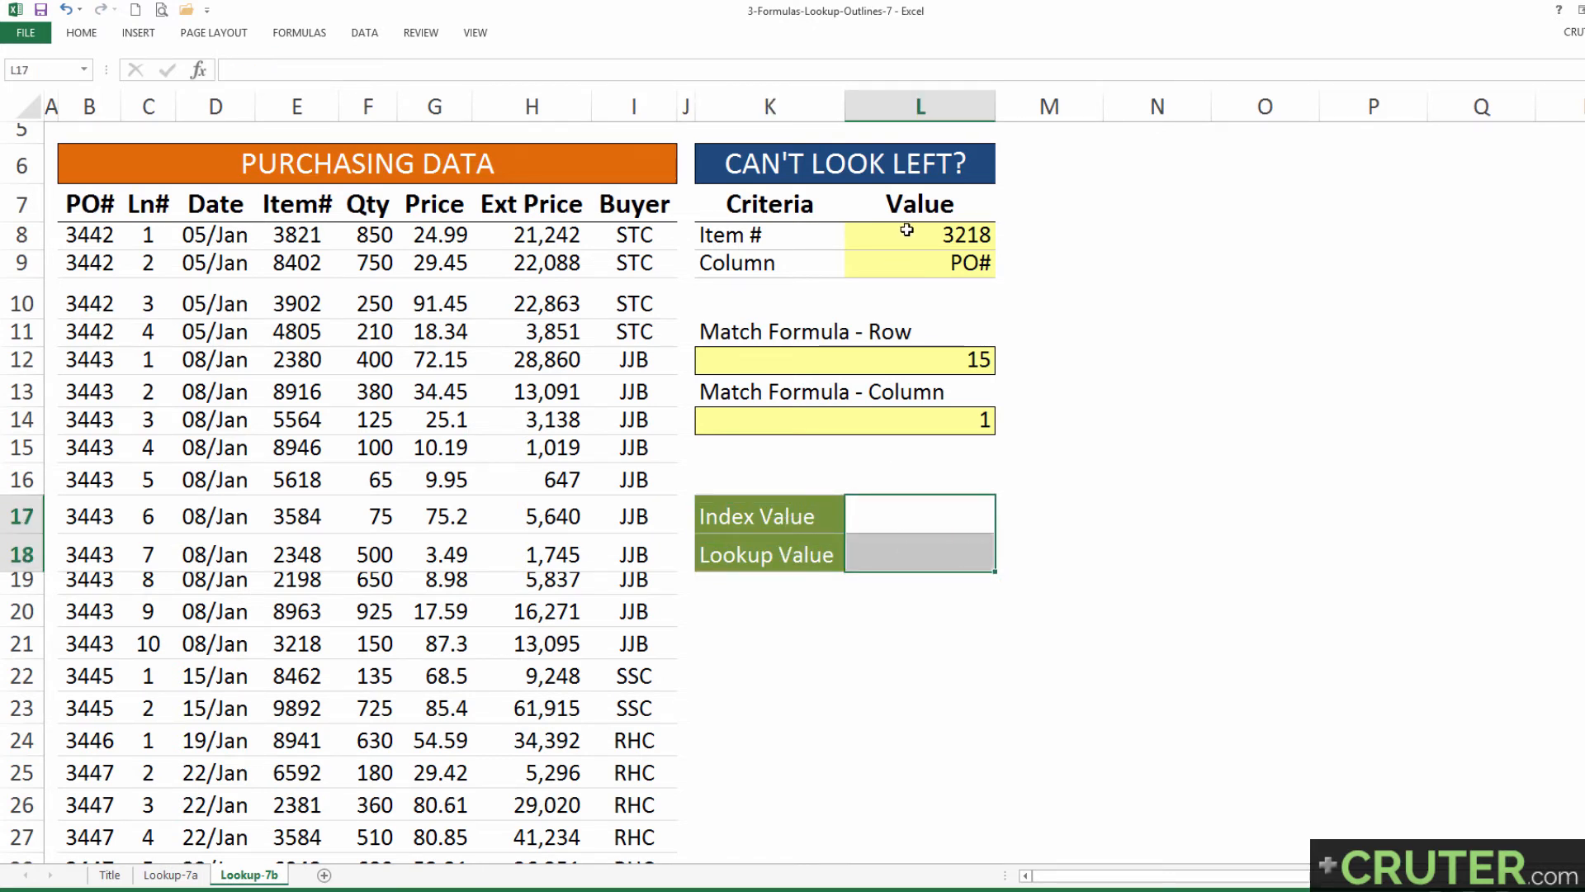
Step: Examine the purchasing data headers, the Item # and Column criteria, and the MATCH formulas in K12 and K14
{"action": "left_click_drag", "start_coordinate": [327, 178], "coordinate": [315, 208]}
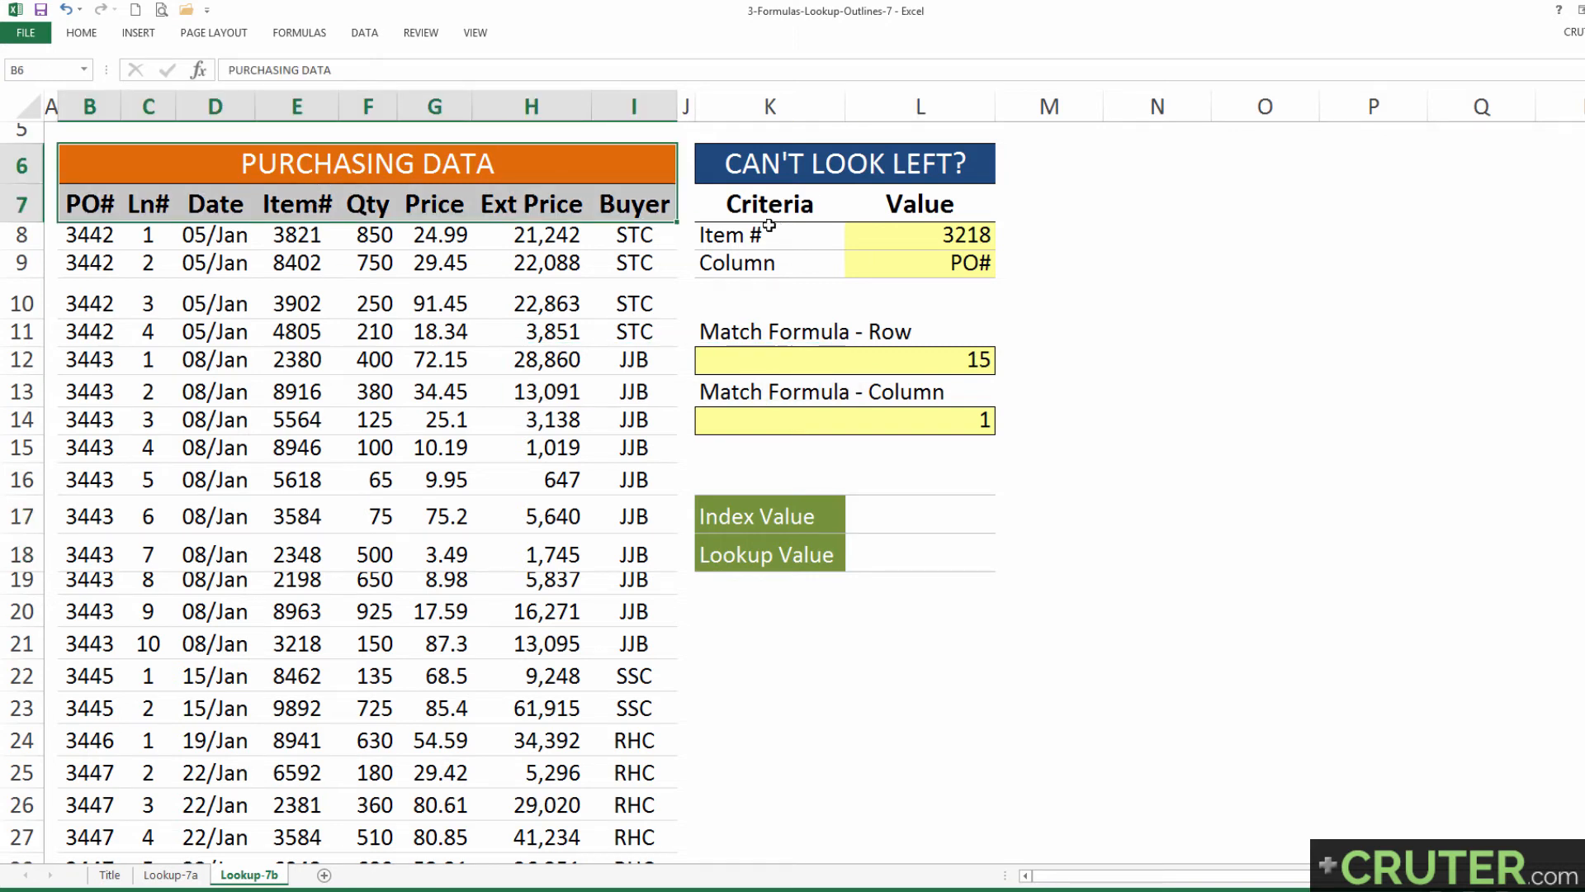
{"action": "left_click_drag", "start_coordinate": [771, 227], "coordinate": [918, 259]}
{"action": "left_click", "coordinate": [909, 237]}
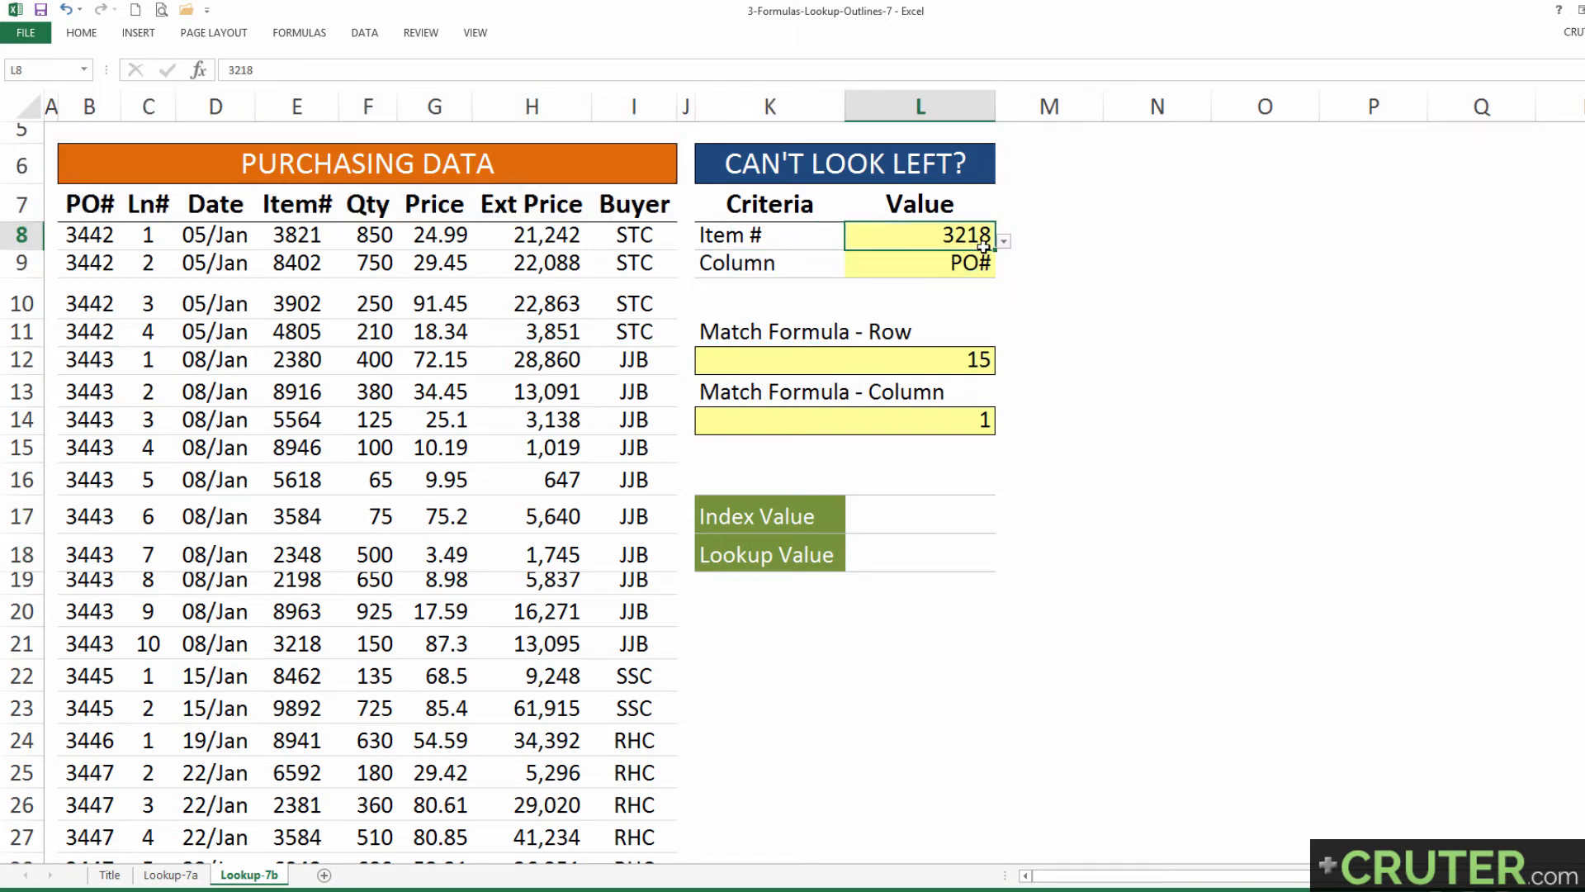
{"action": "left_click", "coordinate": [710, 236]}
{"action": "left_click_drag", "start_coordinate": [749, 237], "coordinate": [958, 236]}
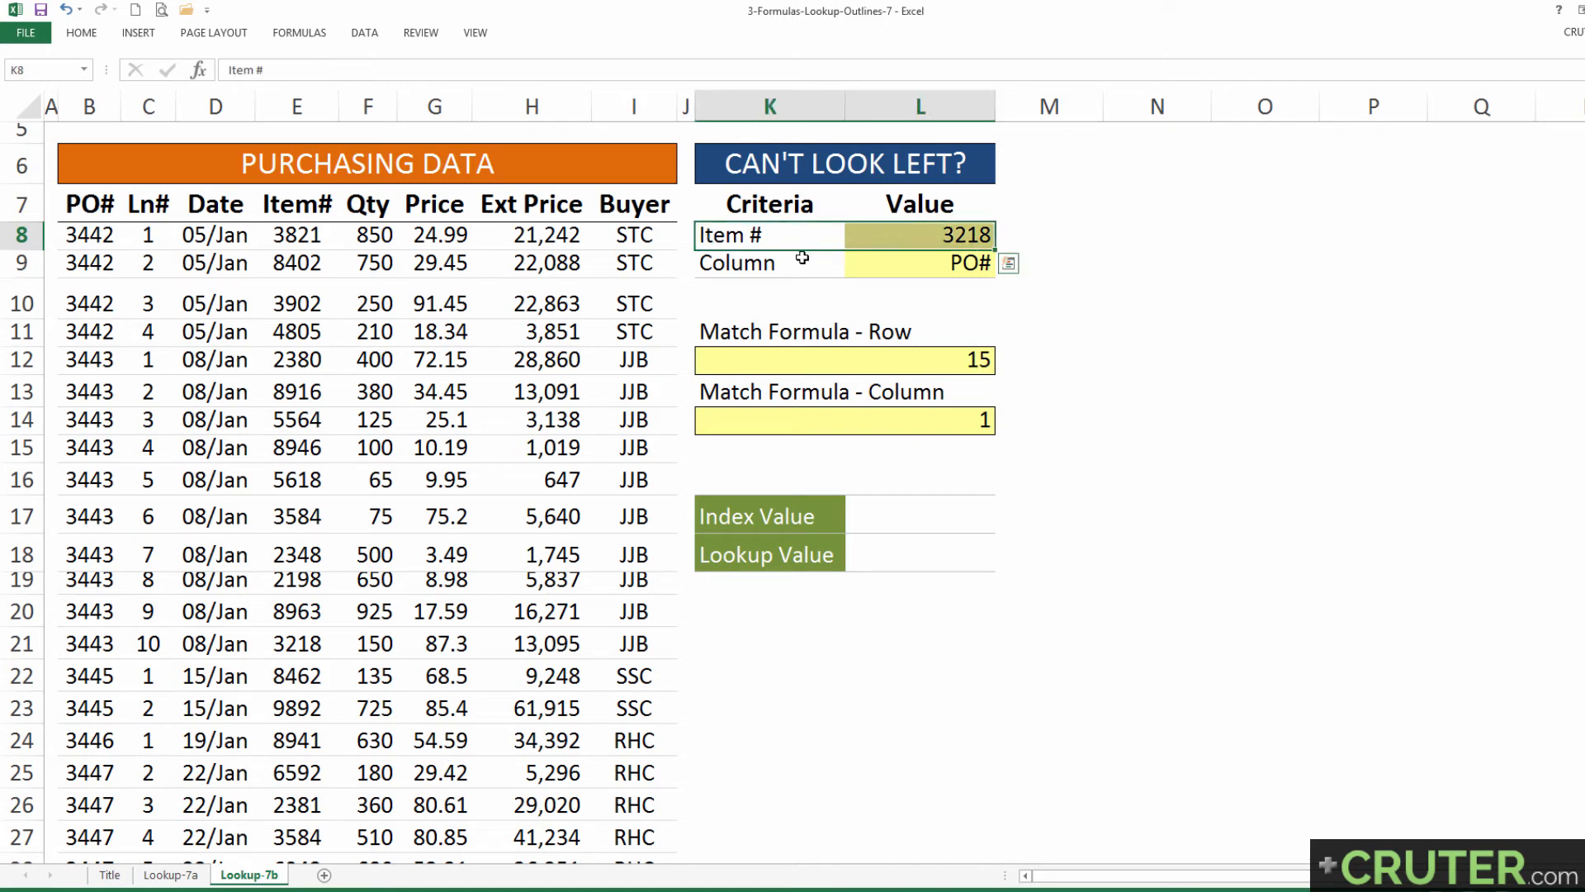
{"action": "left_click_drag", "start_coordinate": [805, 261], "coordinate": [972, 263]}
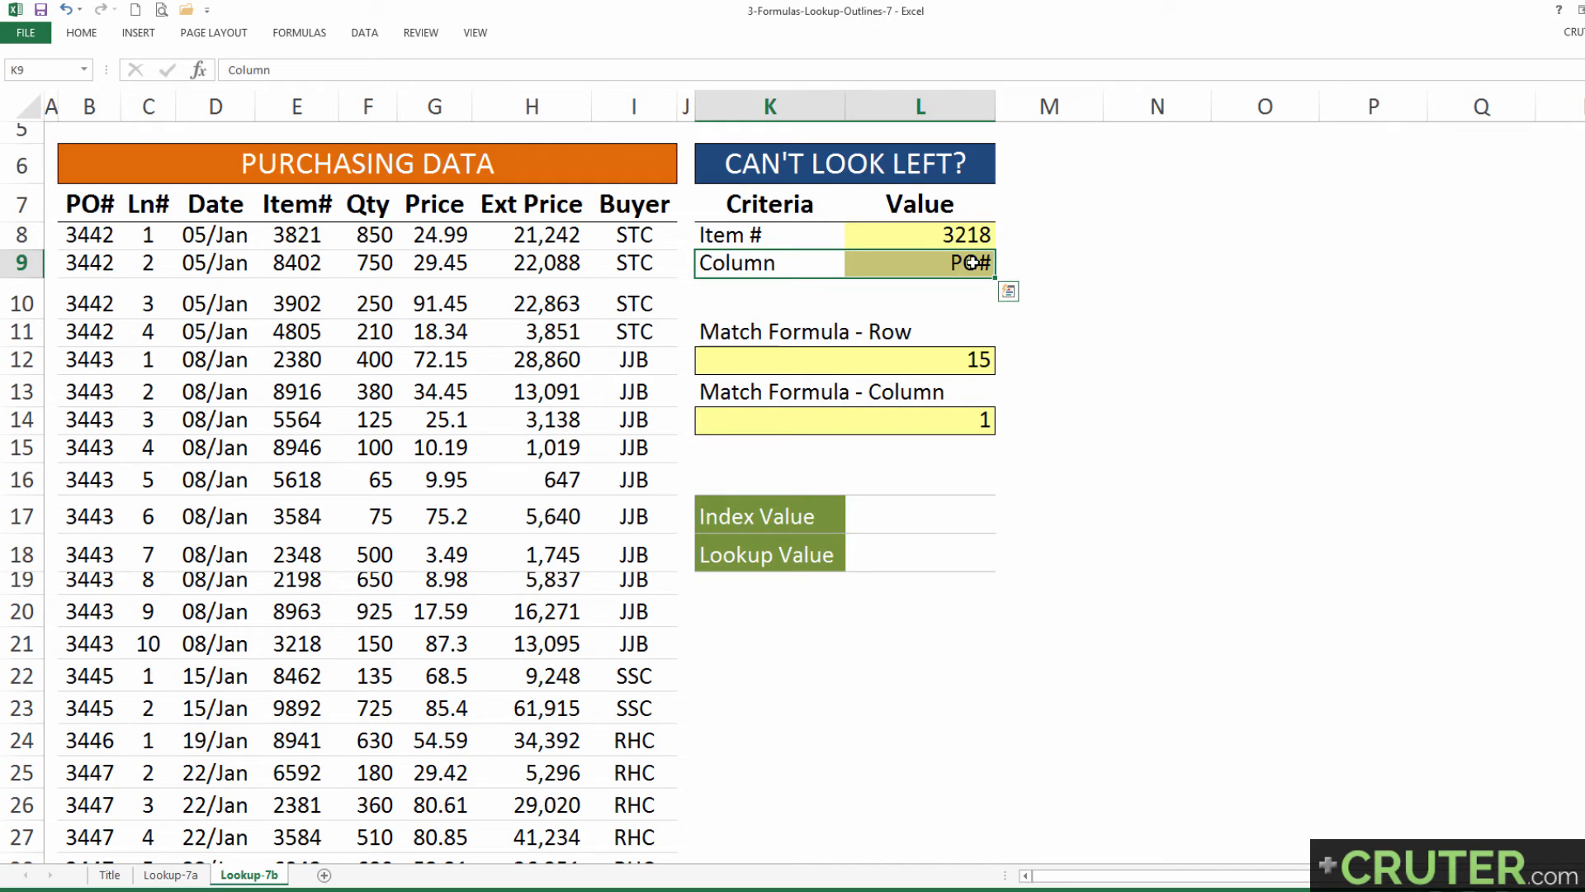
{"action": "left_click", "coordinate": [809, 363]}
{"action": "left_click_drag", "start_coordinate": [851, 233], "coordinate": [908, 268]}
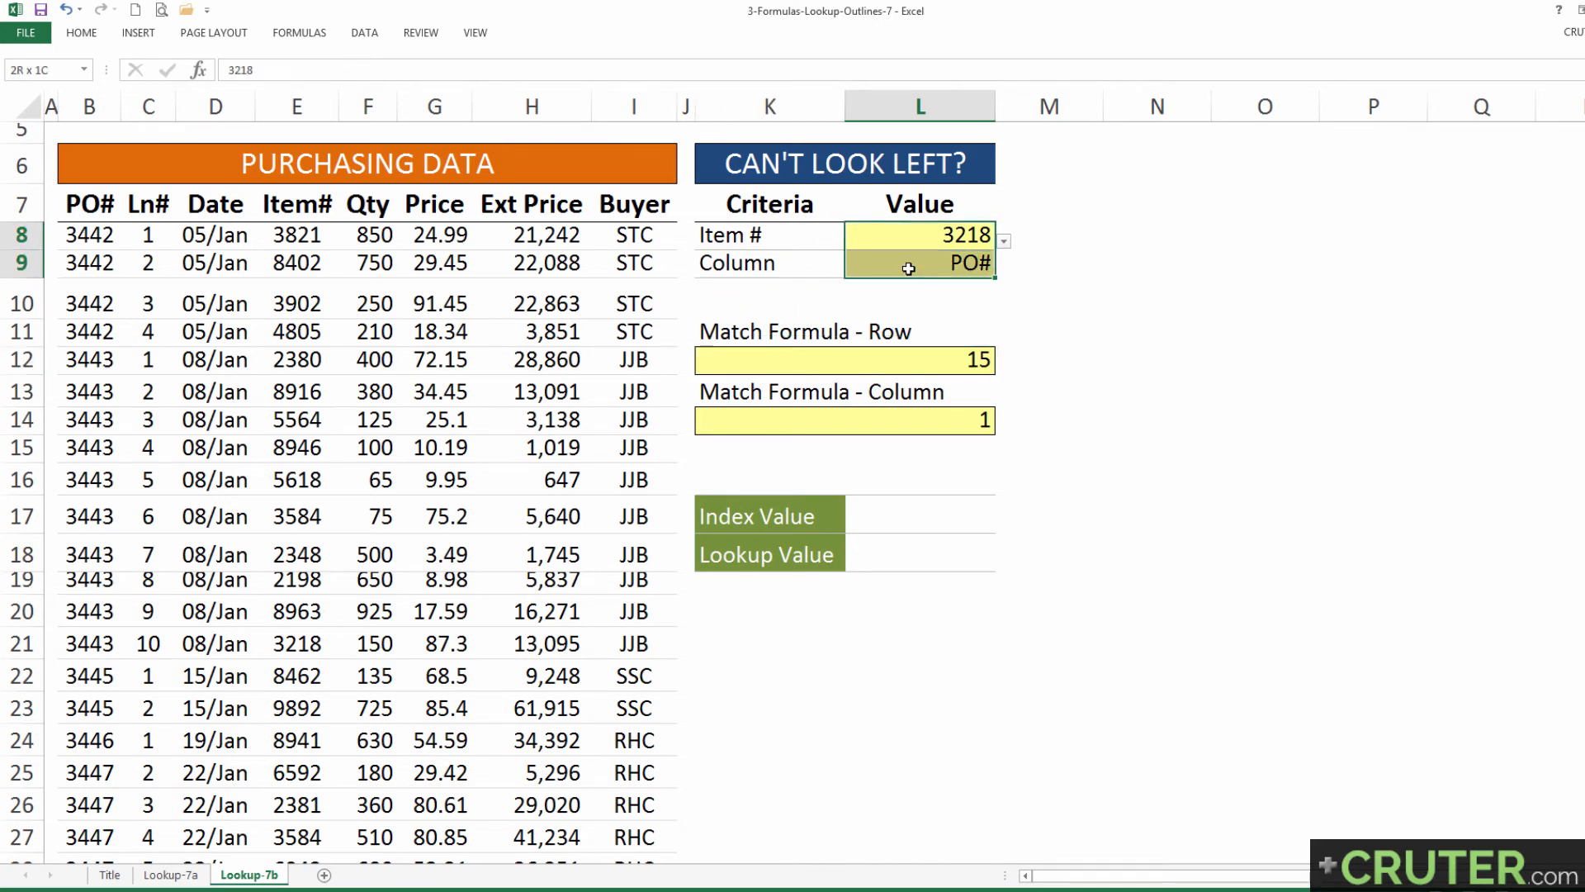
{"action": "left_click", "coordinate": [912, 362]}
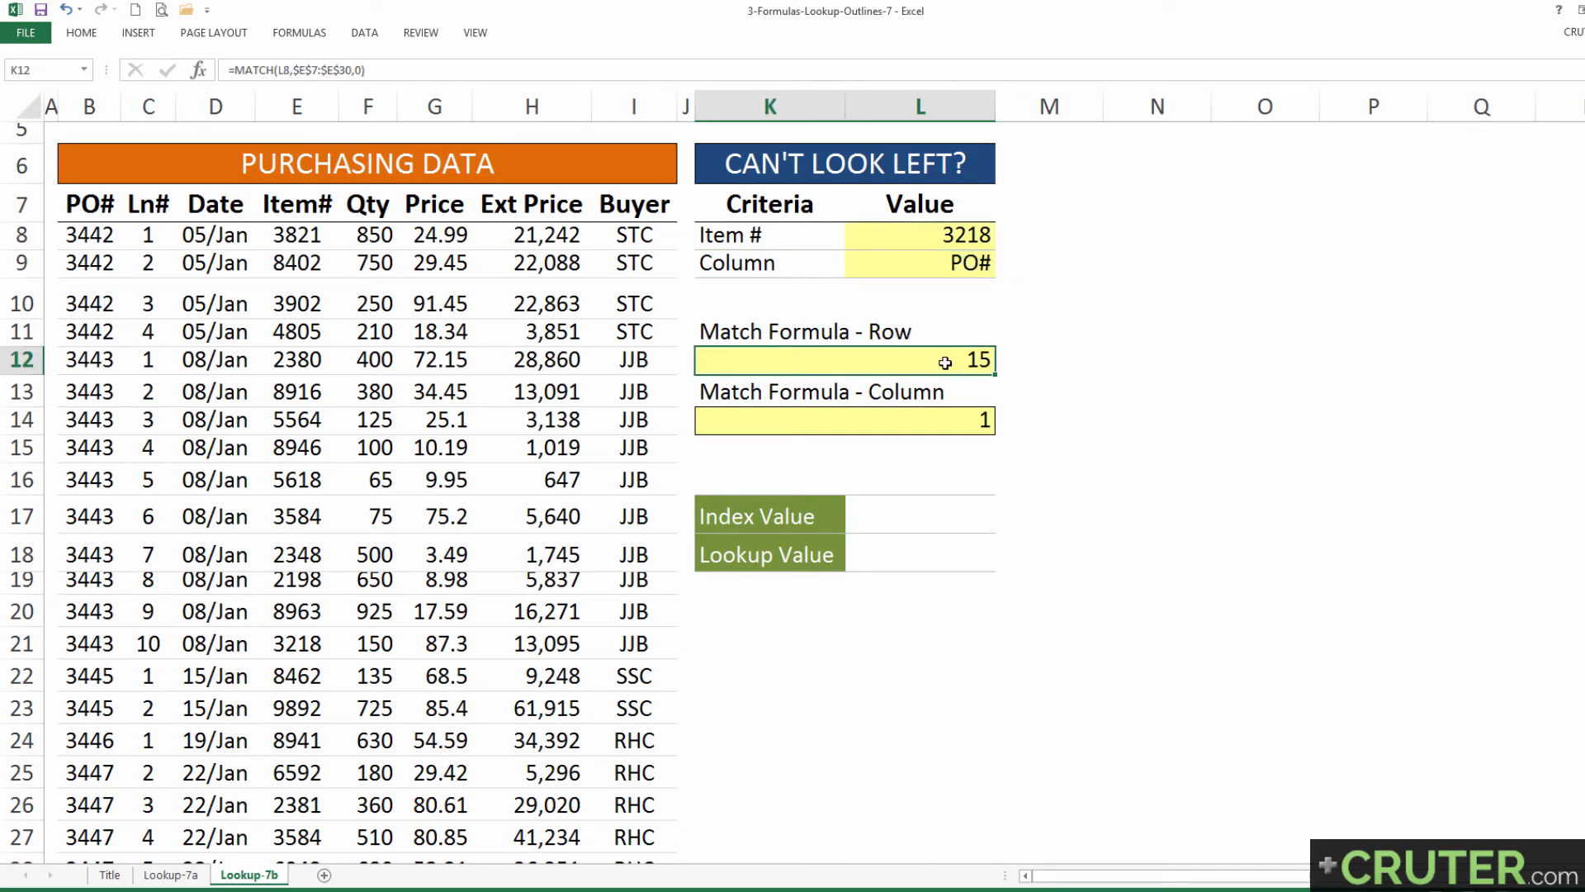
{"action": "left_click", "coordinate": [822, 417]}
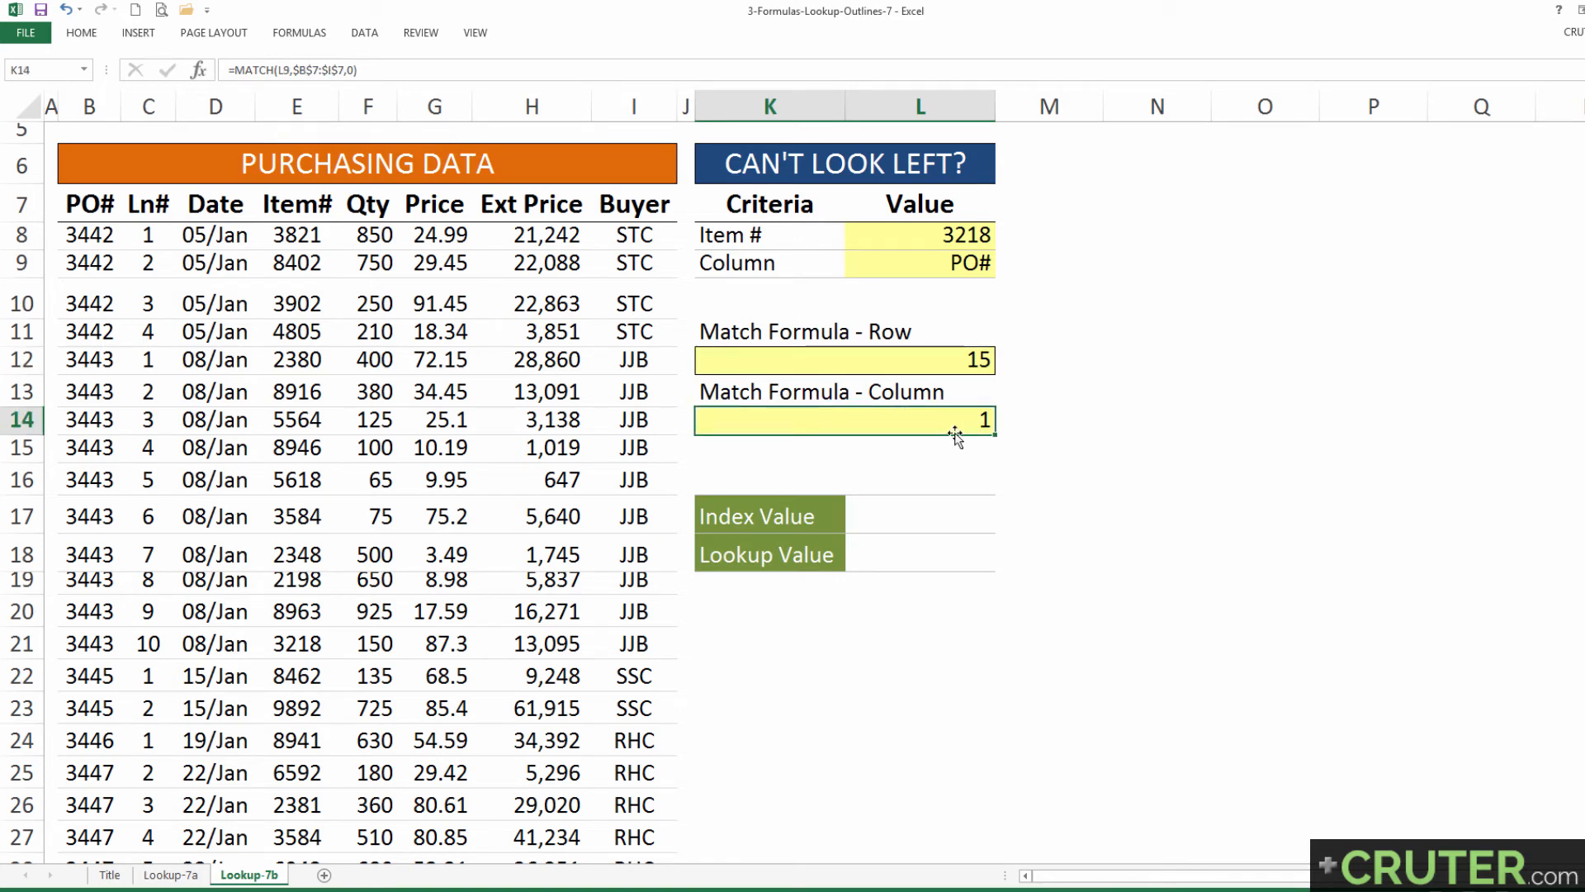
Step: Enter =INDEX($B$7:$I$30,K12,K14) as the Index Value in L17, using the two MATCH results for row and column
{"action": "left_click", "coordinate": [904, 520]}
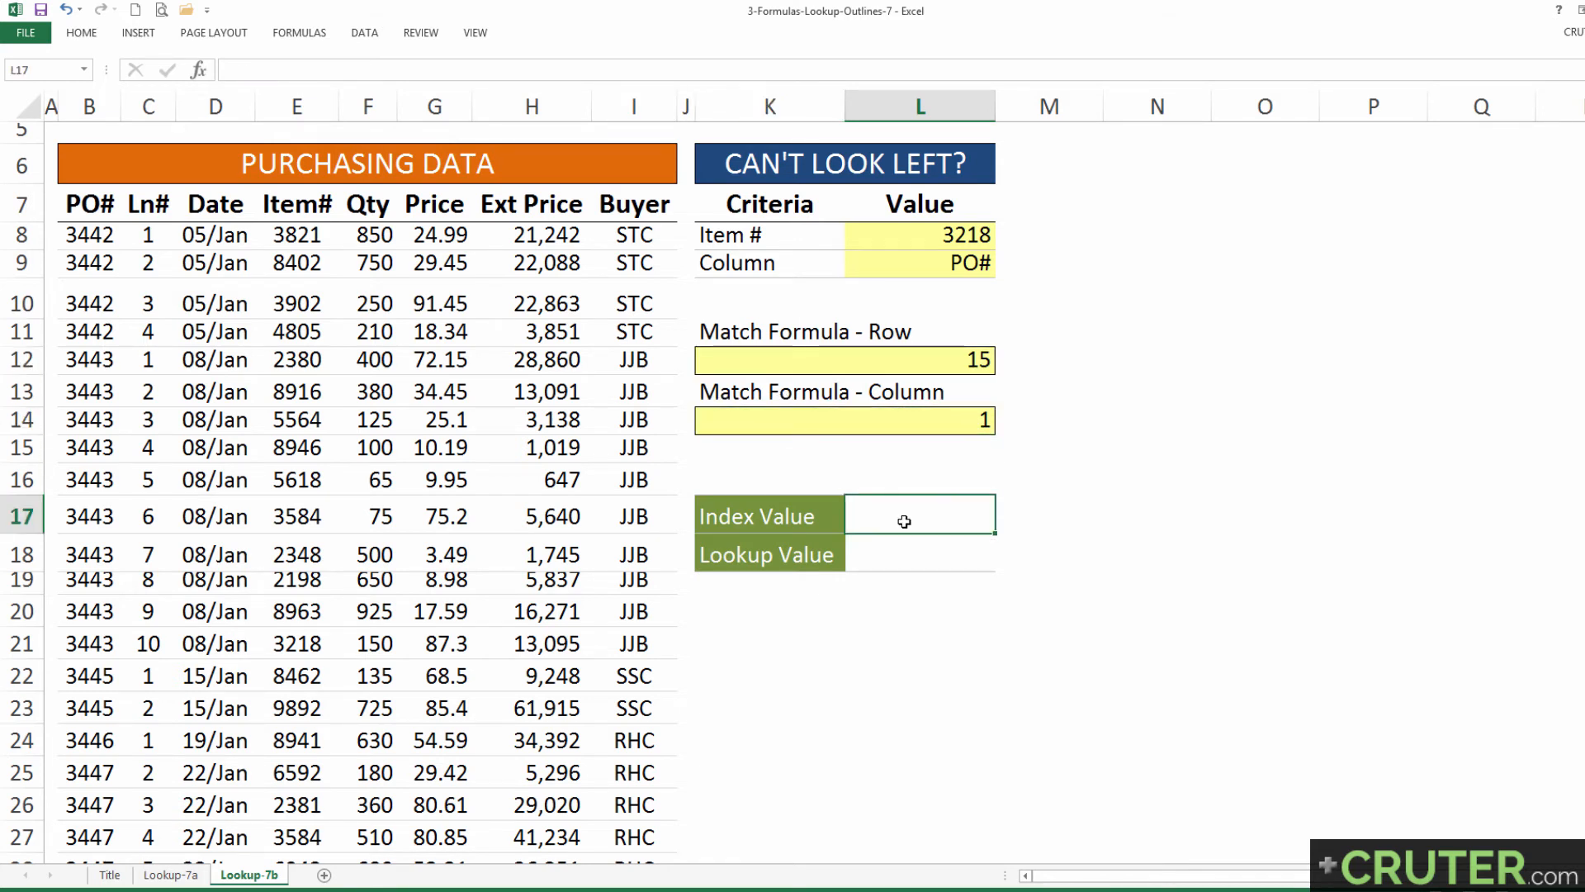
{"action": "type", "text": "=index("}
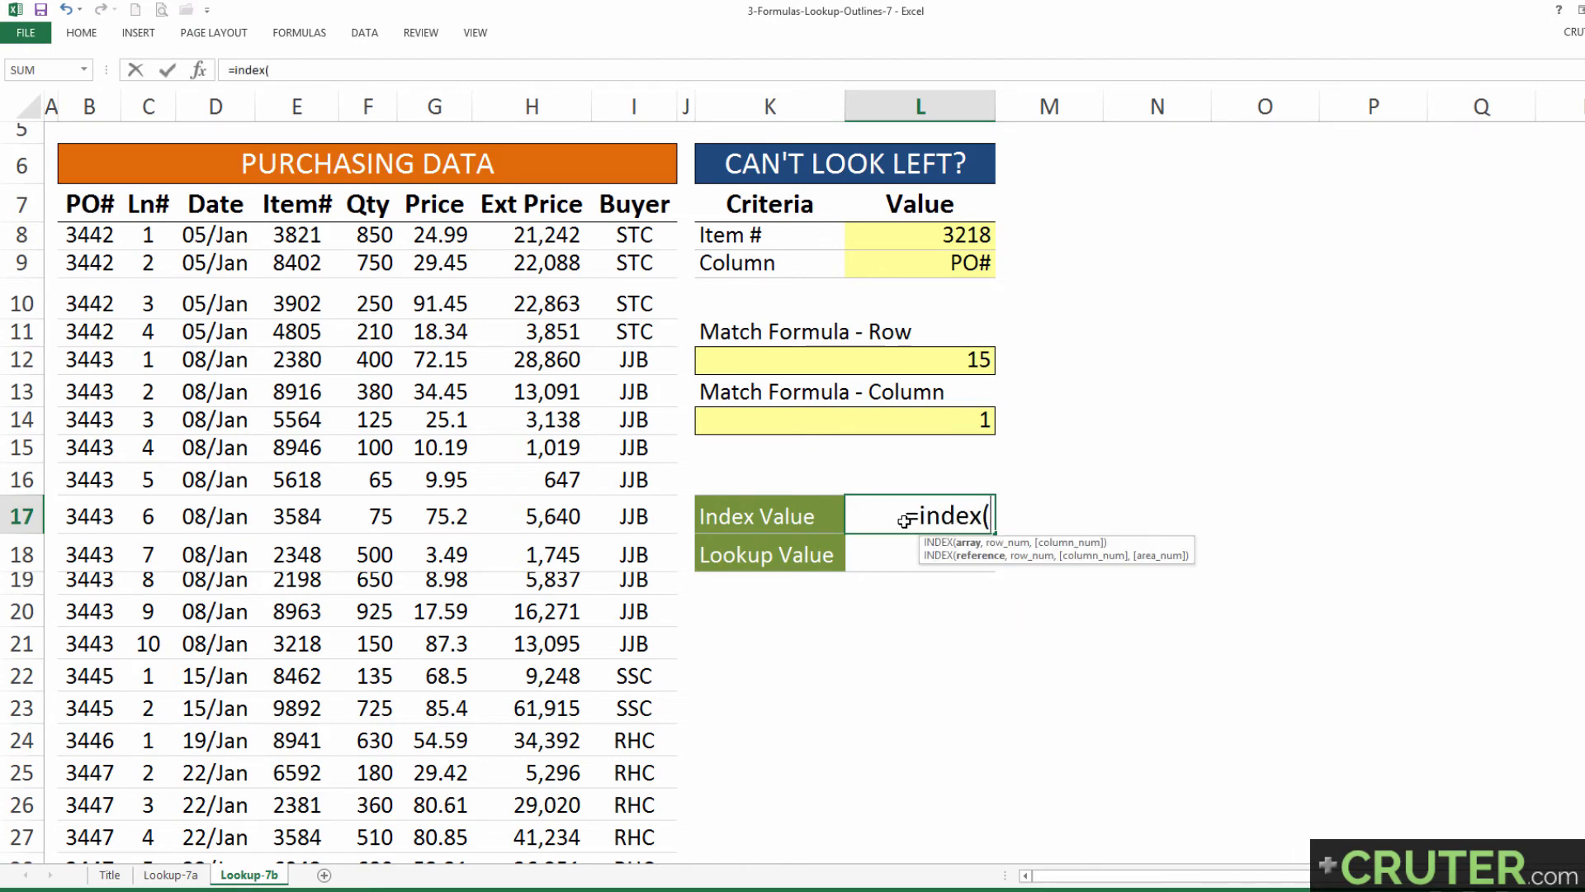
{"action": "left_click", "coordinate": [98, 206]}
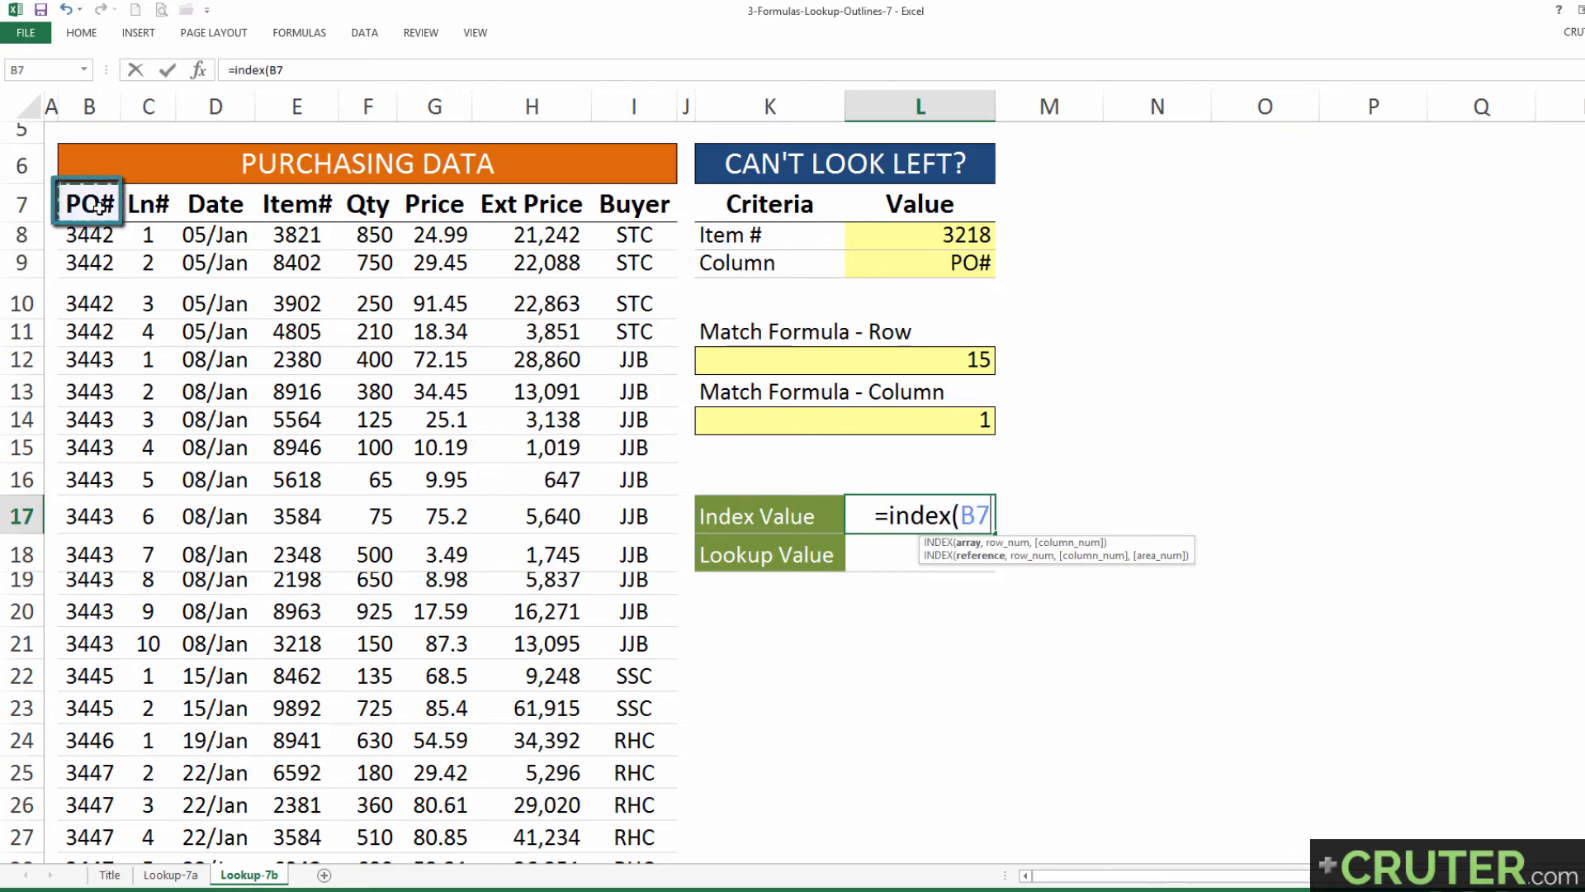
{"action": "key", "text": "ctrl+shift+Right"}
{"action": "key", "text": "ctrl+shift+Down"}
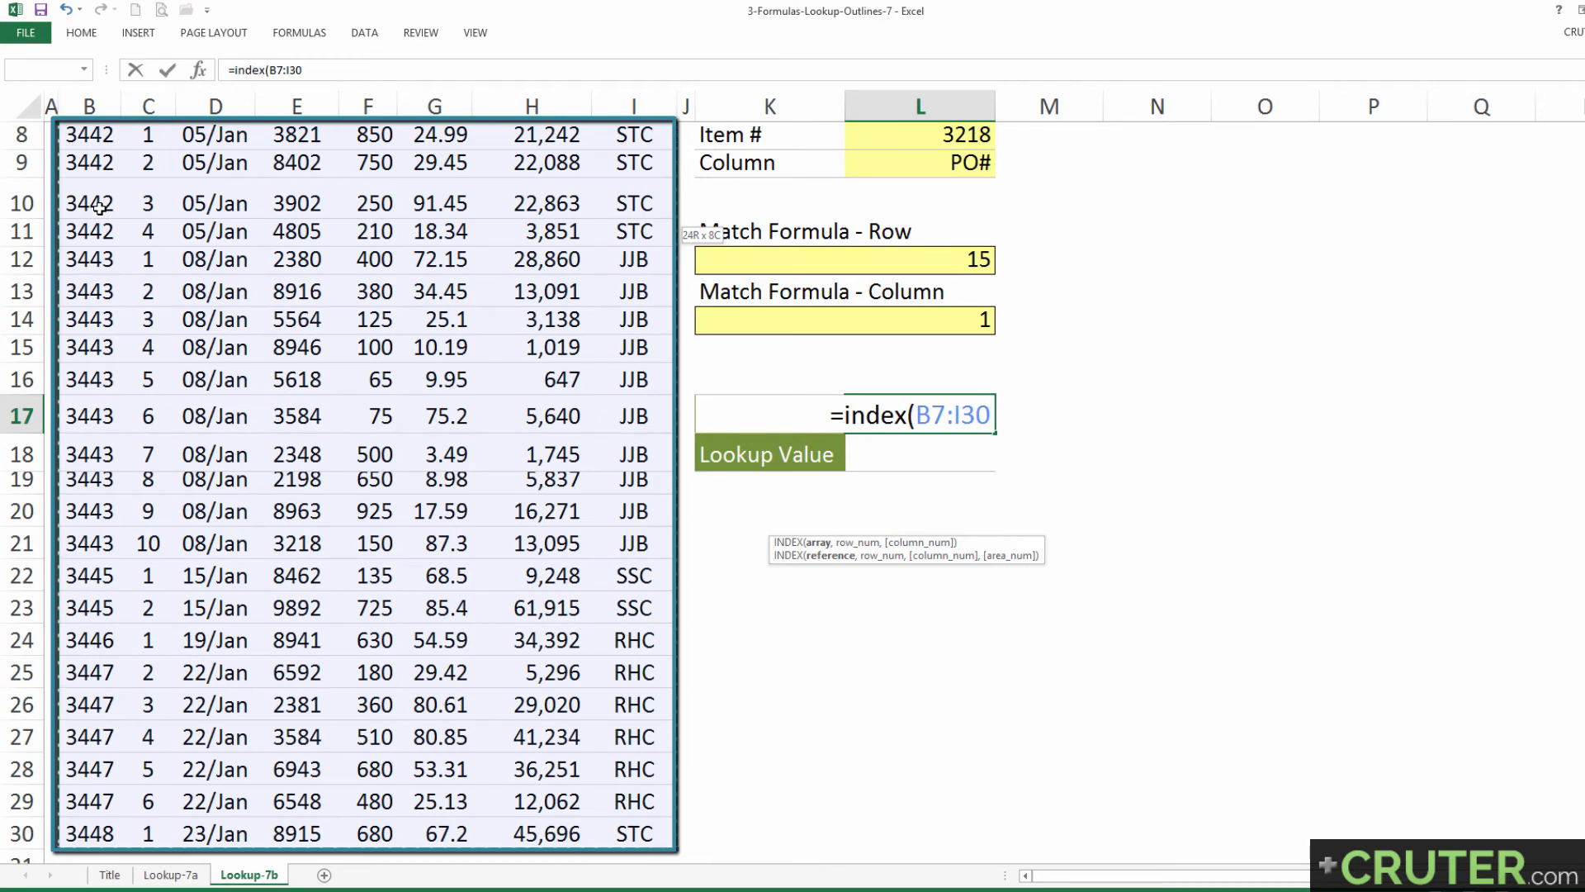
{"action": "key", "text": "F4"}
{"action": "type", "text": ","}
{"action": "scroll", "coordinate": [146, 248], "scroll_direction": "up", "scroll_amount": 1}
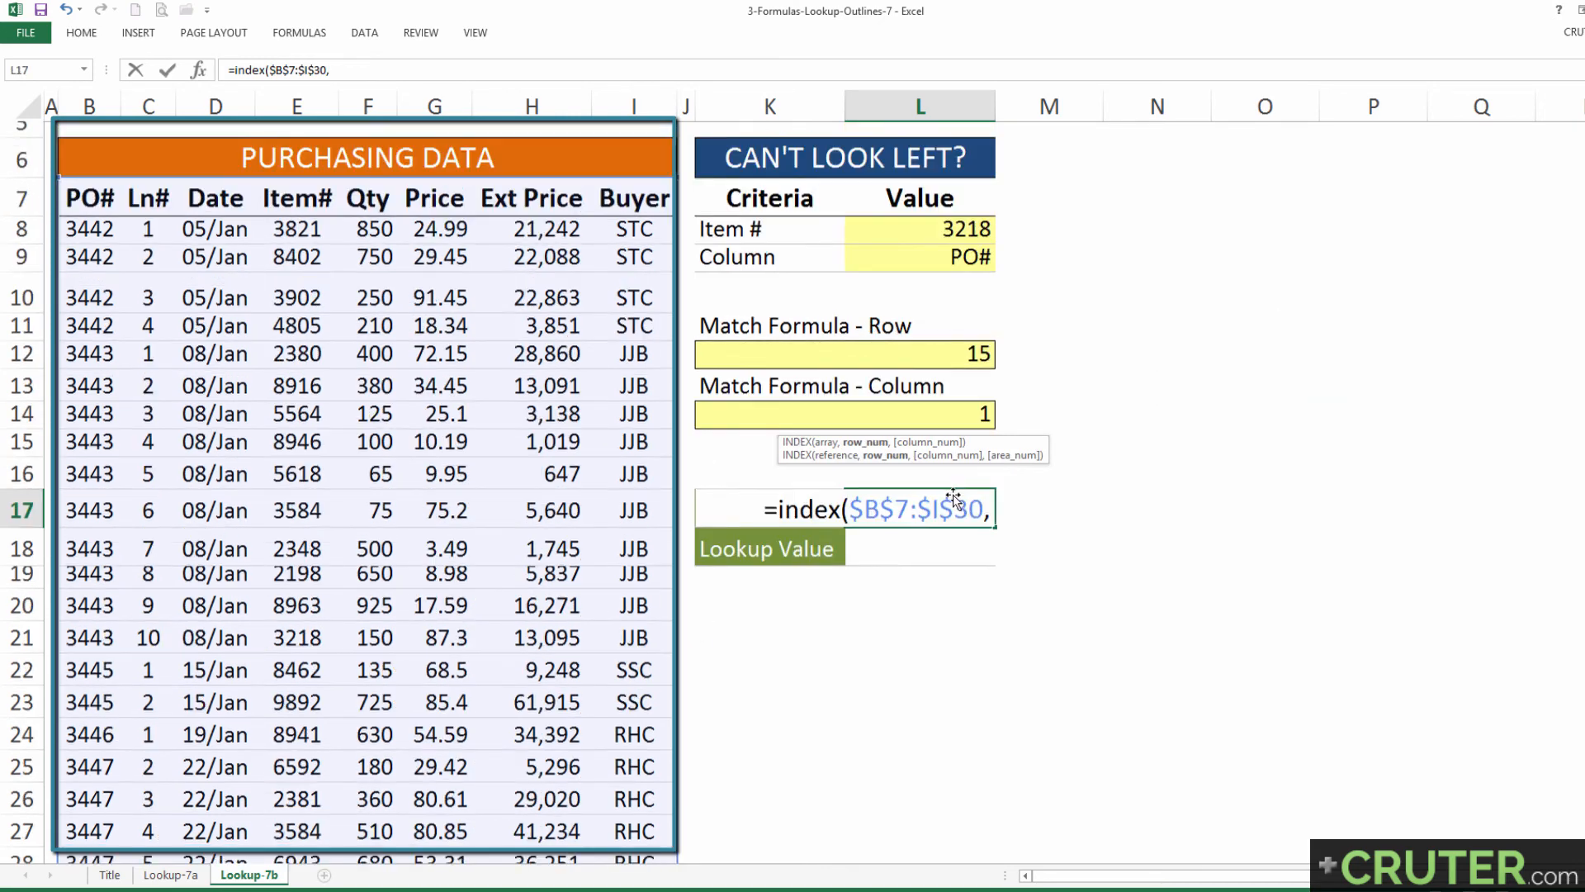
{"action": "left_click", "coordinate": [909, 366]}
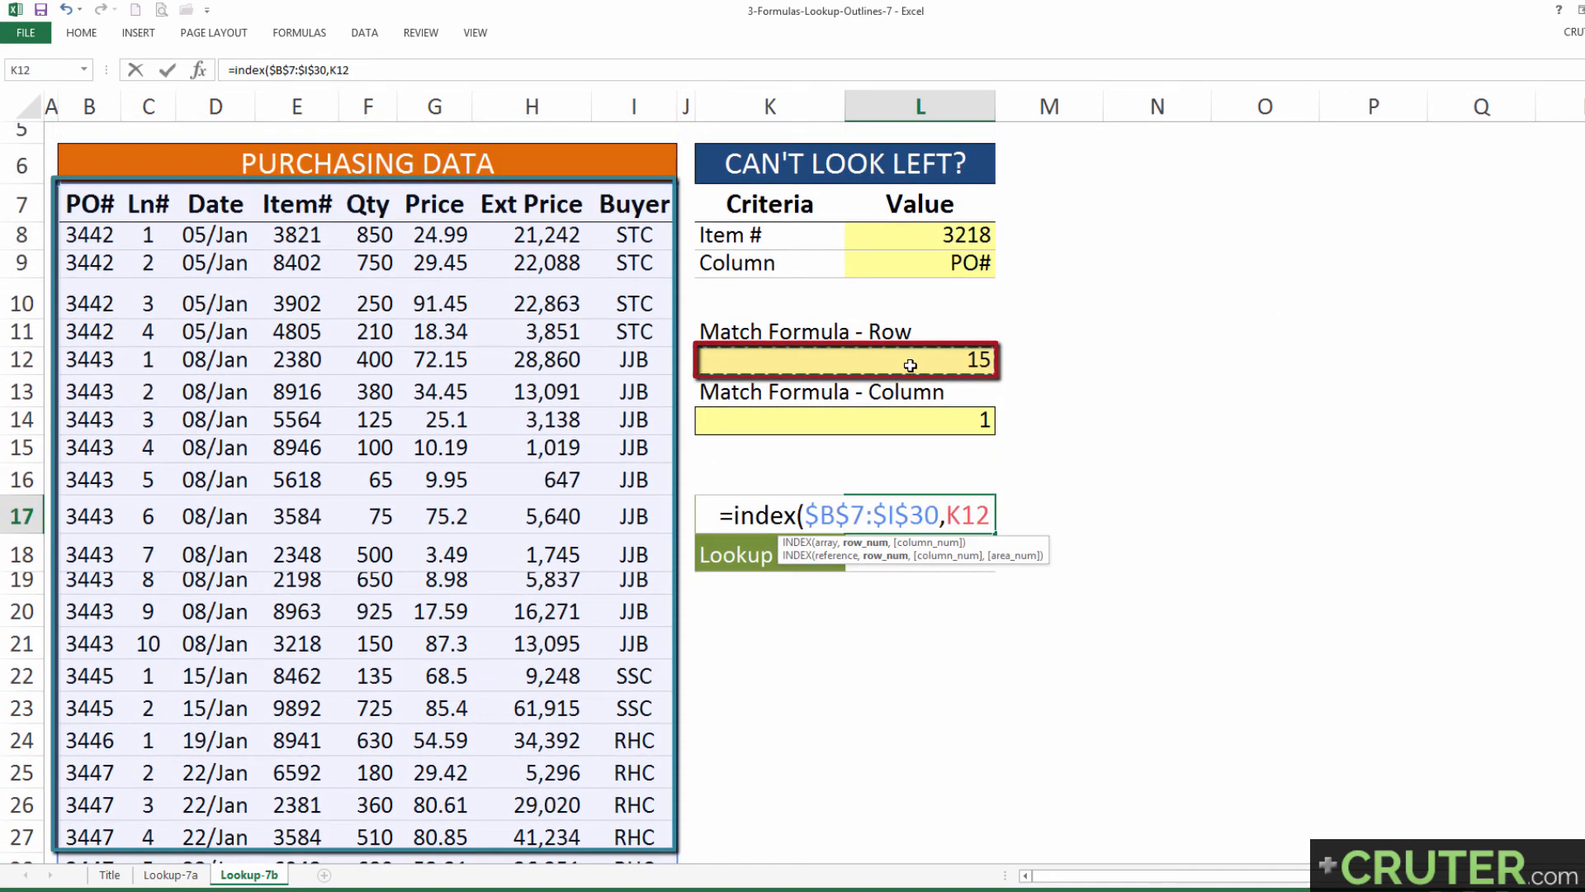
{"action": "type", "text": ","}
{"action": "left_click", "coordinate": [899, 422]}
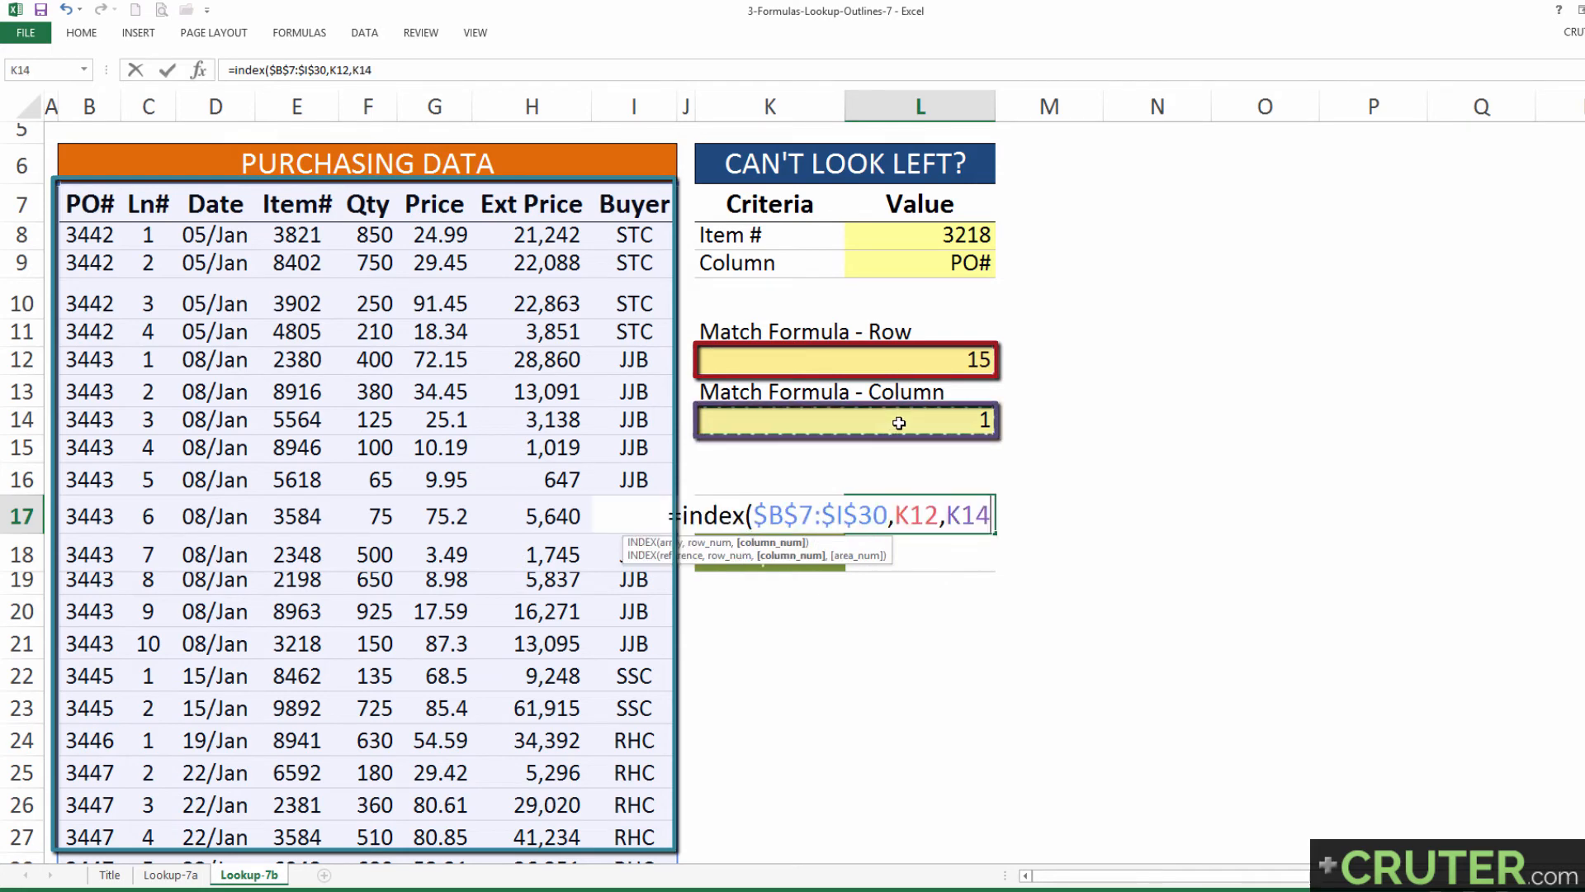
{"action": "key", "text": "Return"}
{"action": "left_click", "coordinate": [917, 524]}
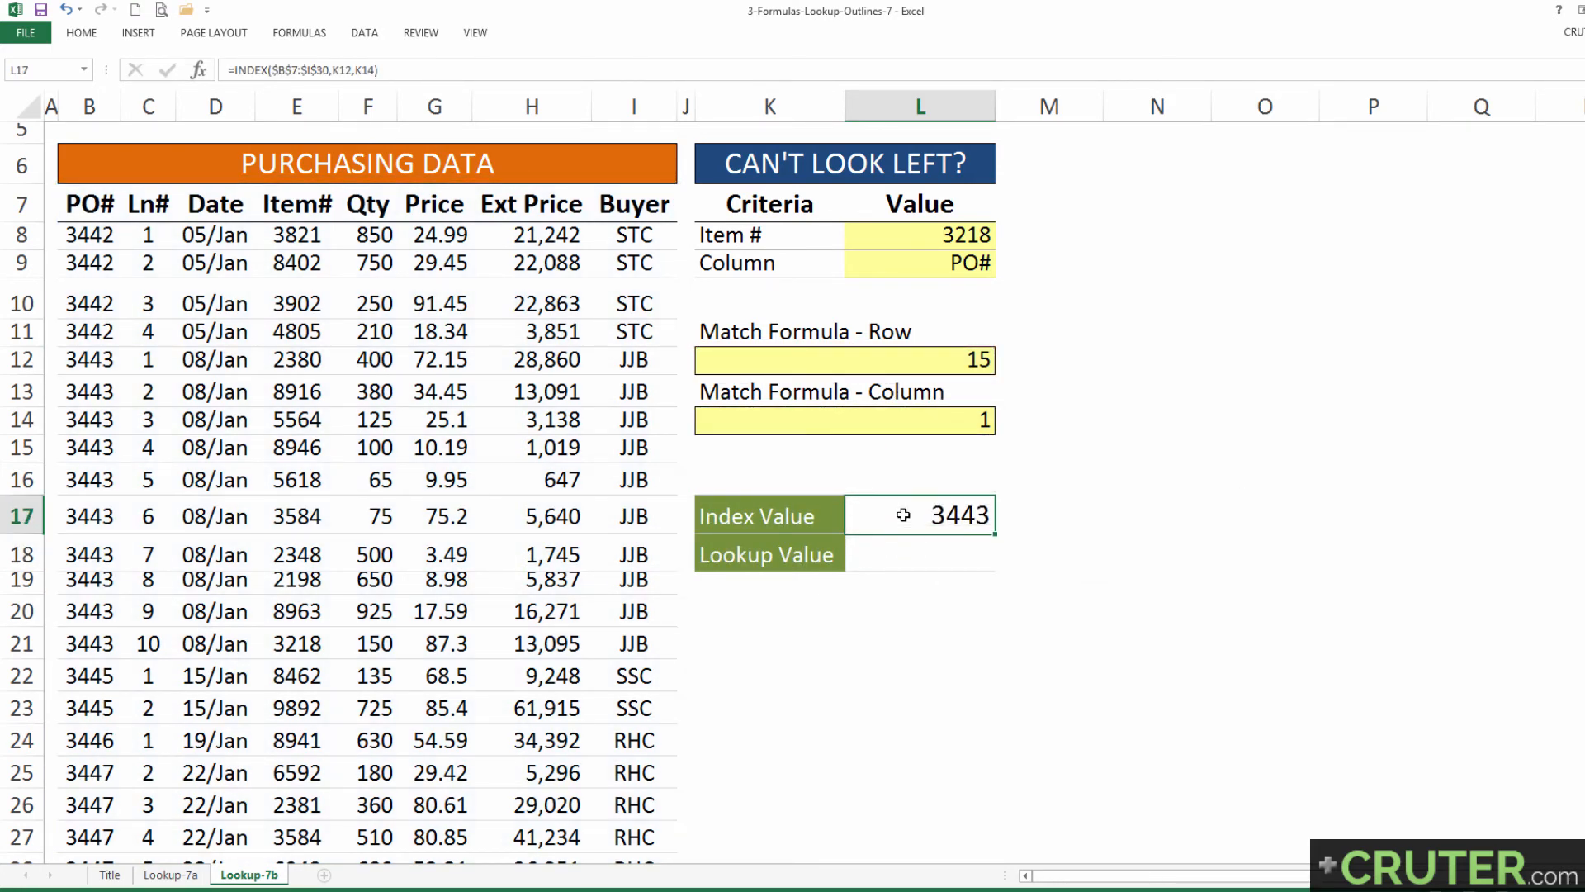
Step: Enter =VLOOKUP(L8,$E$7:$I$30,5,FALSE) as the Lookup Value in L18 to return the item's buyer
{"action": "left_click", "coordinate": [914, 549]}
{"action": "type", "text": "="}
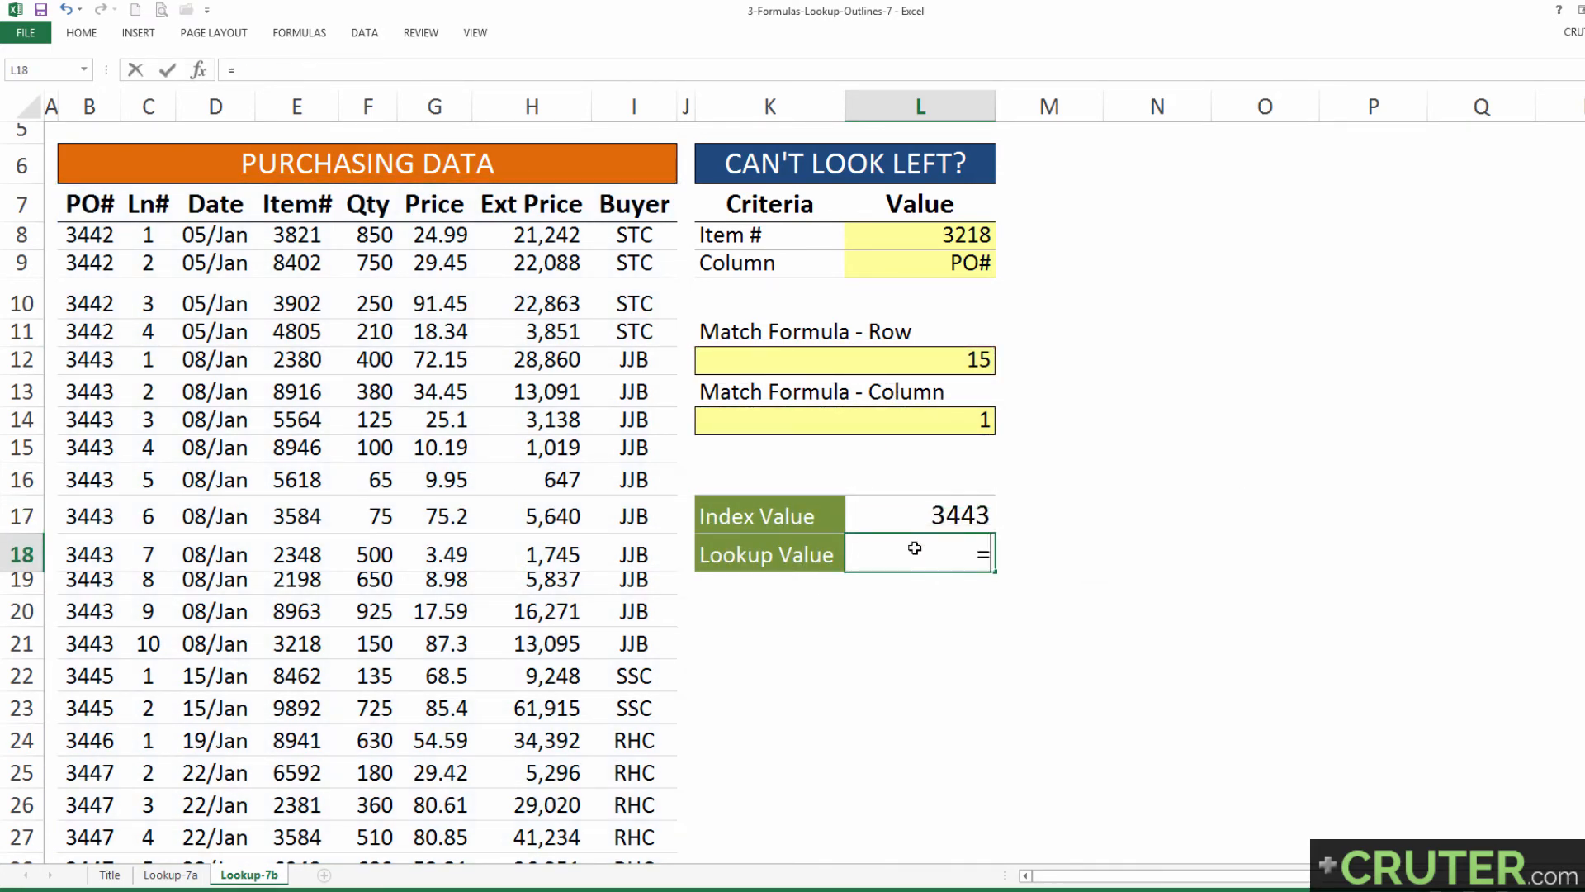
{"action": "type", "text": "vl"}
{"action": "key", "text": "Tab"}
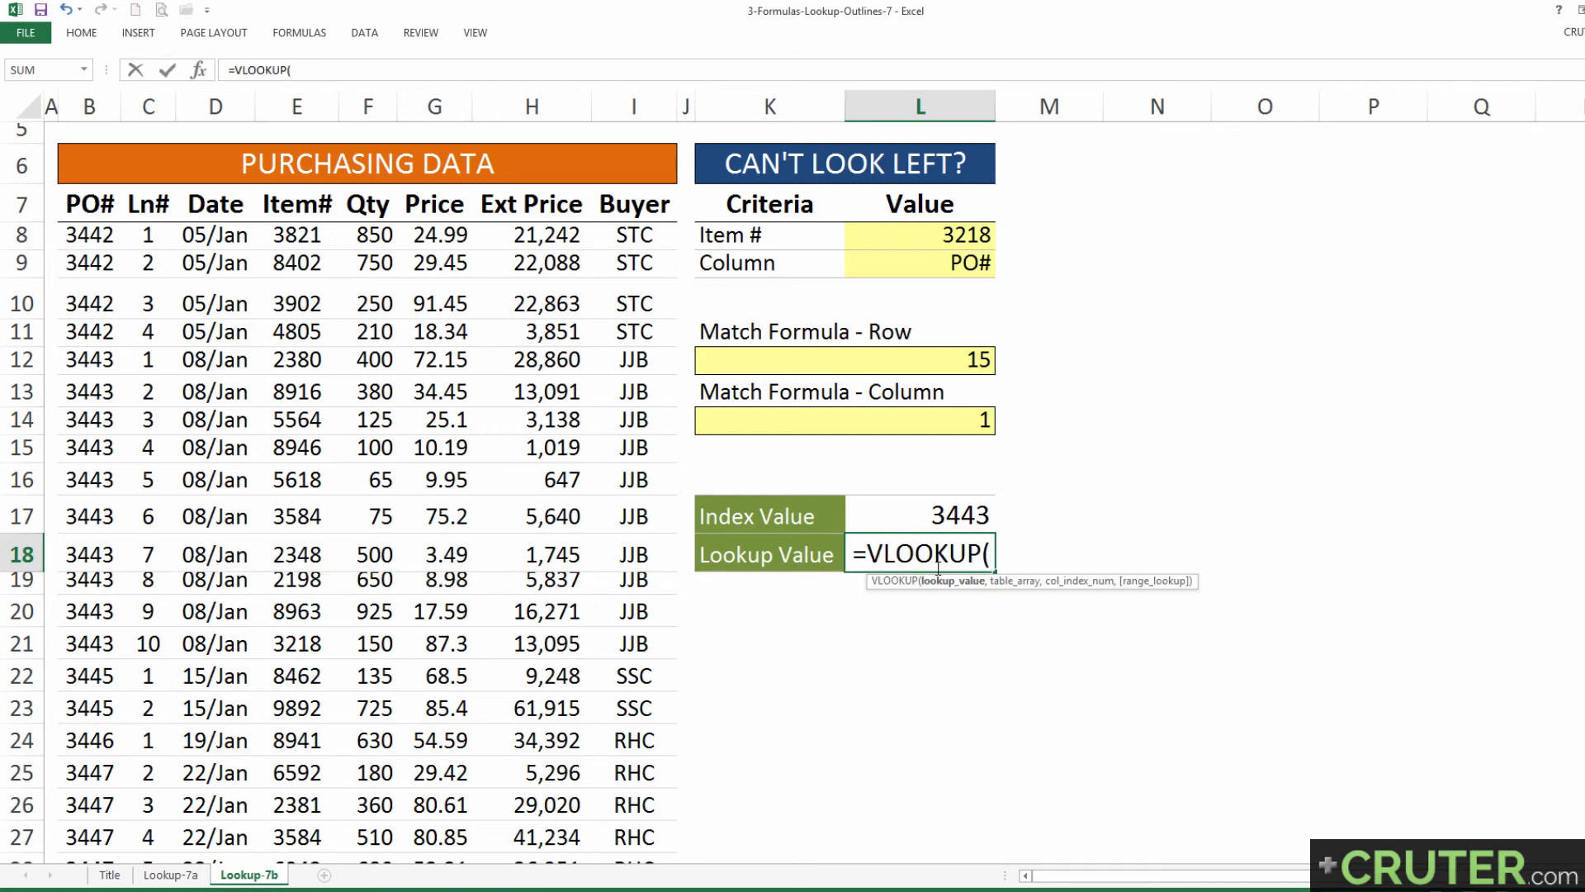
{"action": "left_click", "coordinate": [916, 242]}
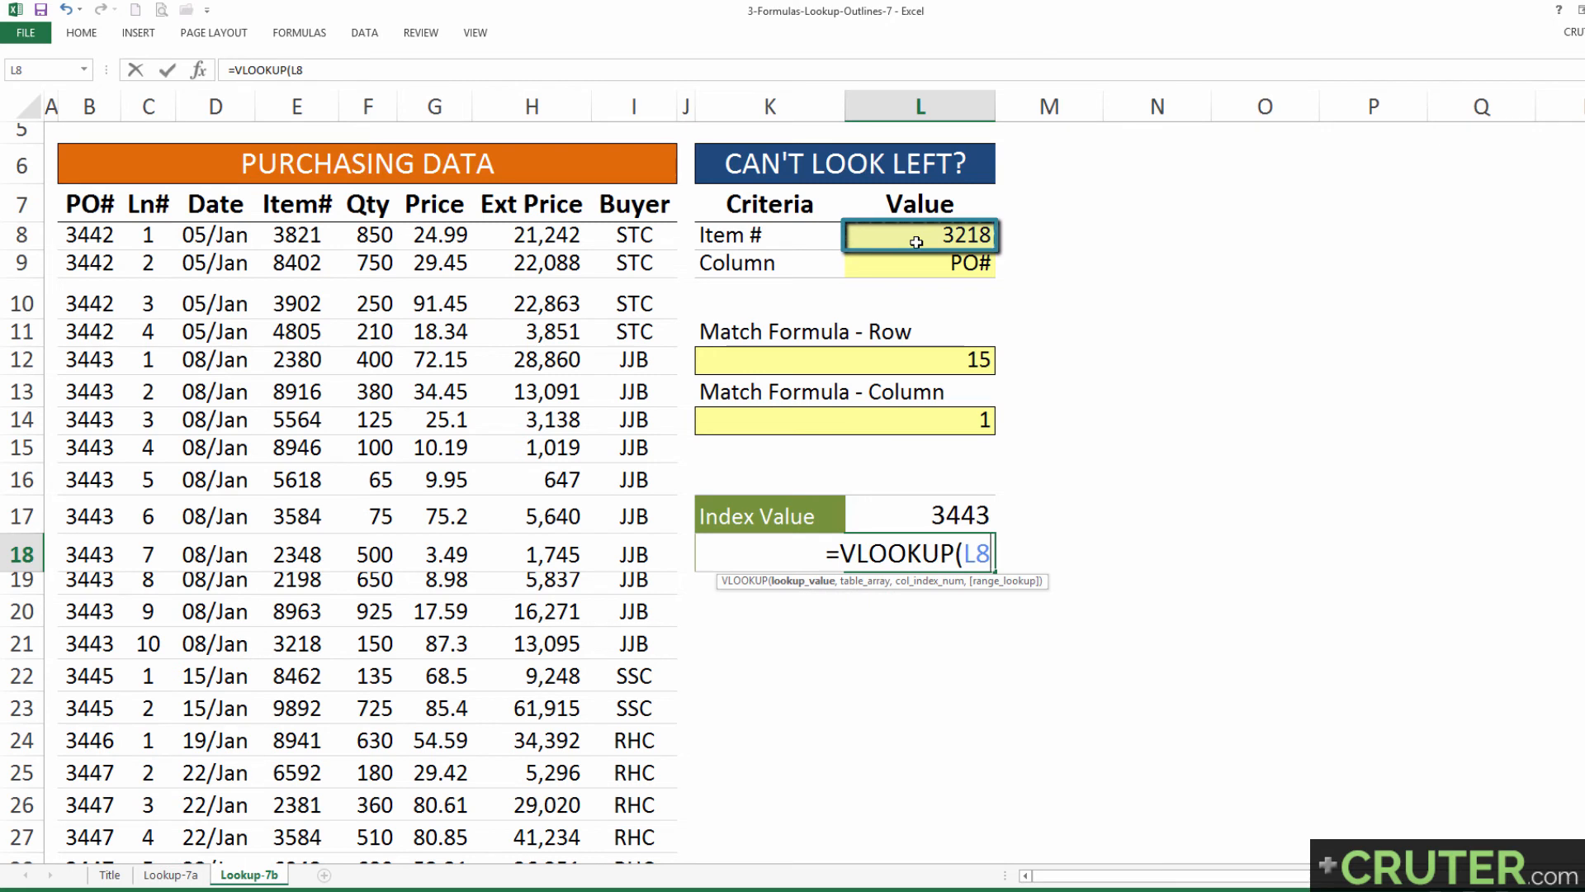
{"action": "type", "text": ","}
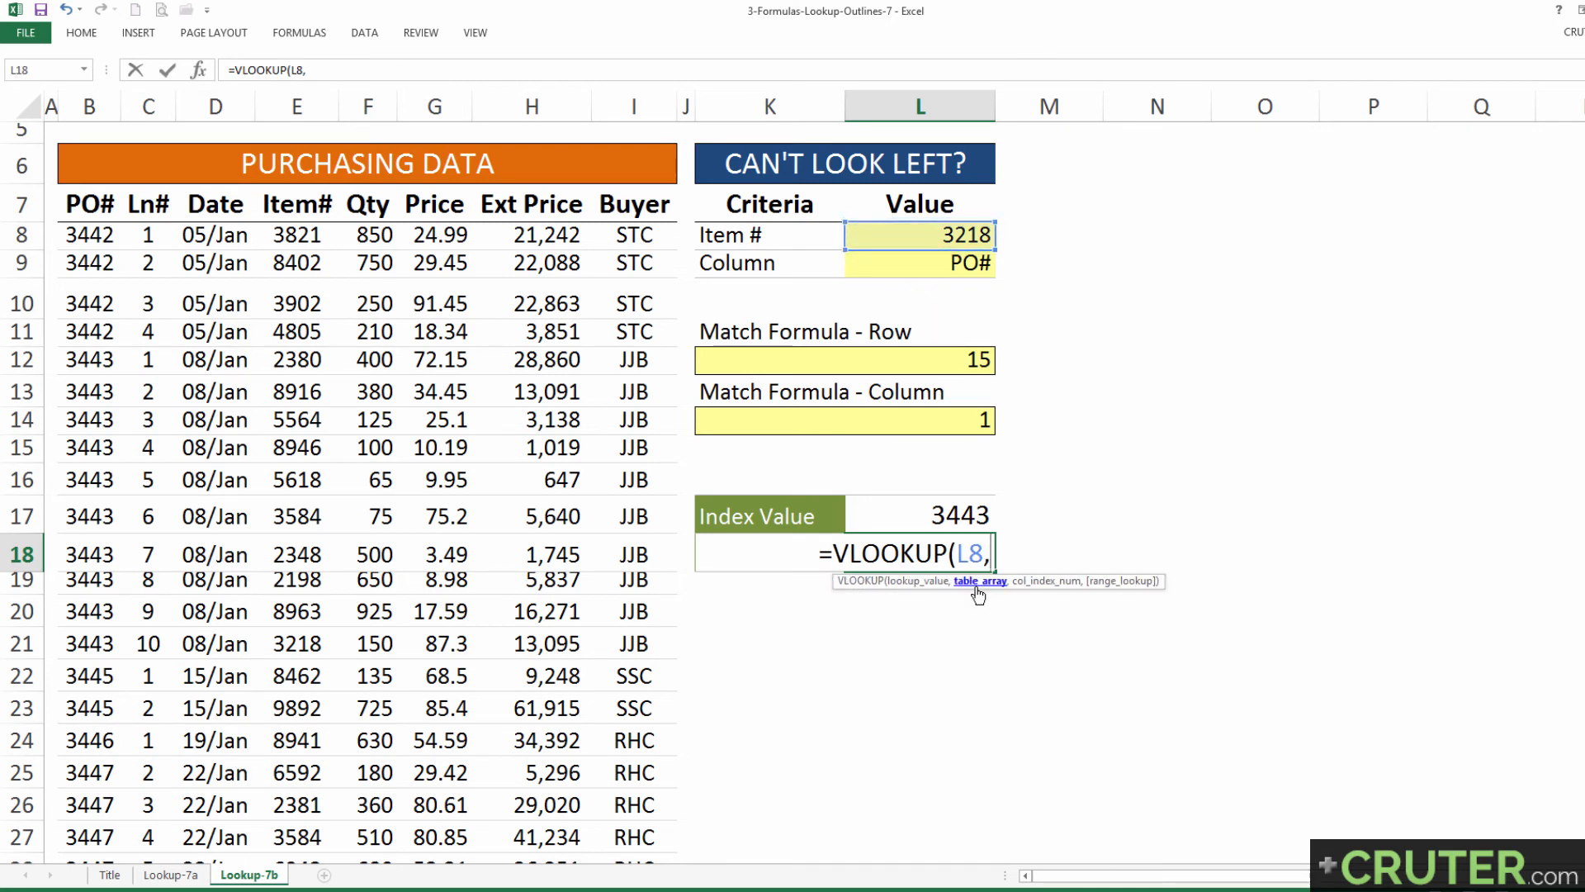
{"action": "mouse_move", "coordinate": [288, 207]}
{"action": "left_mouse_down"}
{"action": "mouse_move", "coordinate": [297, 309]}
{"action": "mouse_move", "coordinate": [304, 212]}
{"action": "left_mouse_up"}
{"action": "key", "text": "ctrl+shift+Right"}
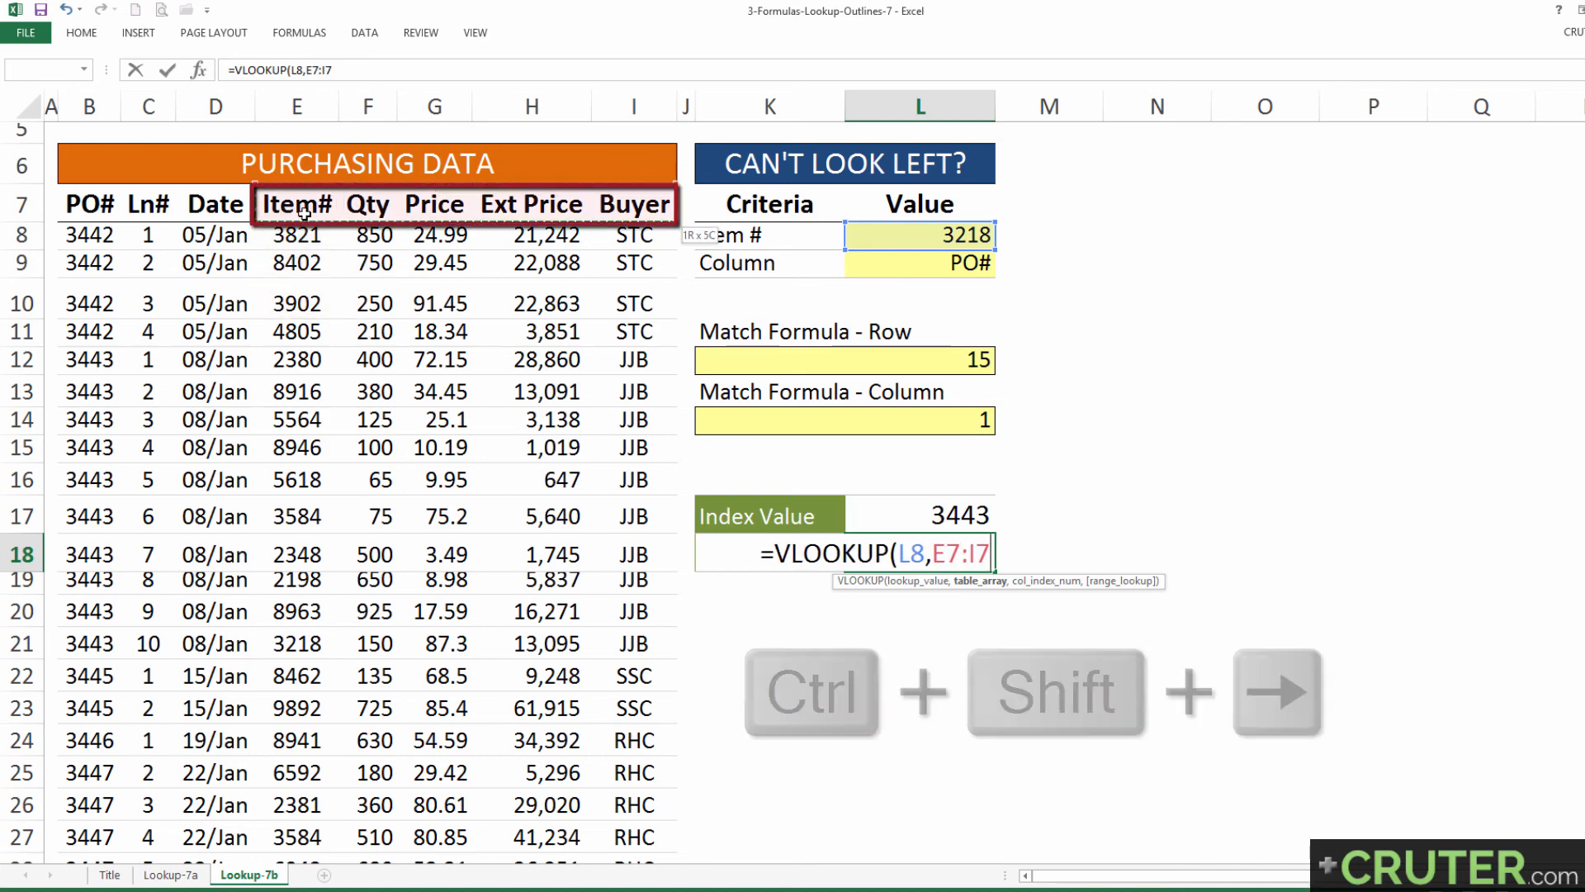
{"action": "key", "text": "ctrl+shift+Down"}
{"action": "key", "text": "F4"}
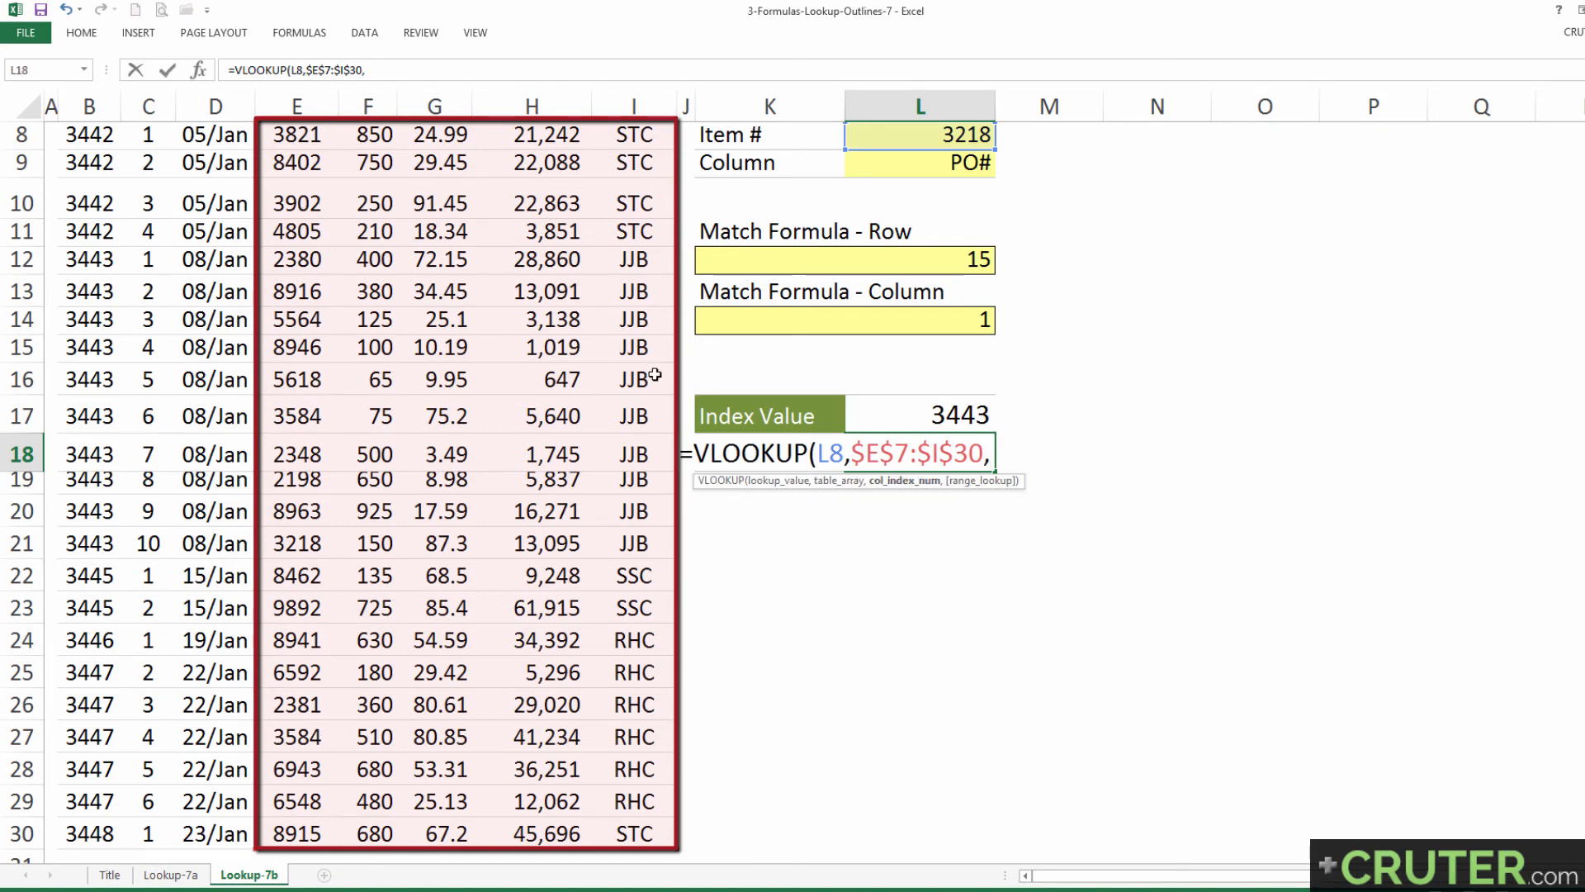
{"action": "type", "text": ","}
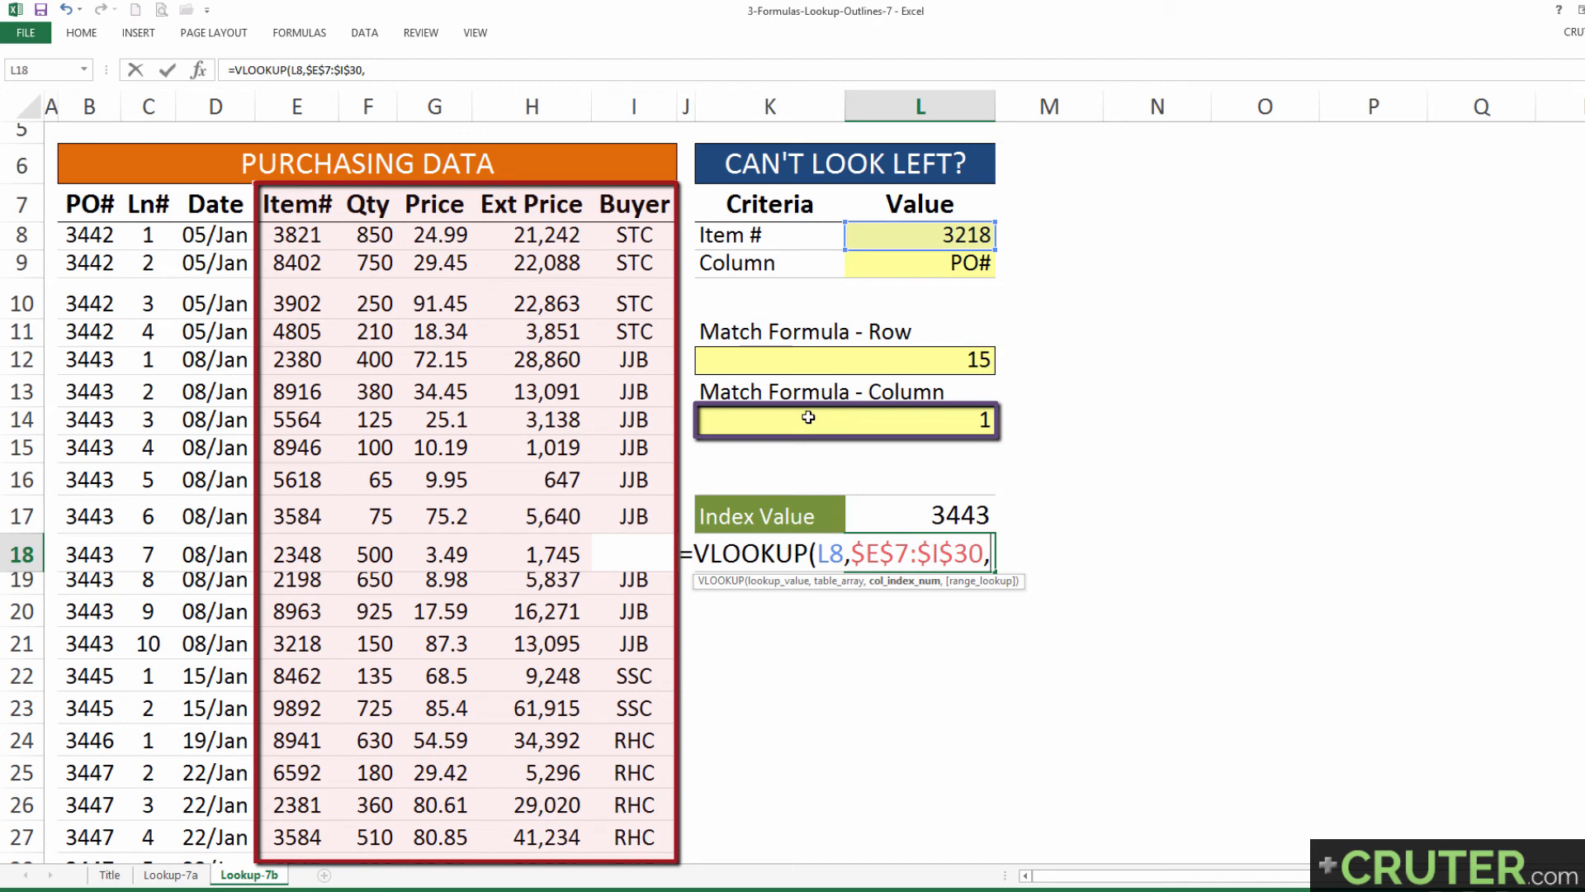
{"action": "type", "text": "5,"}
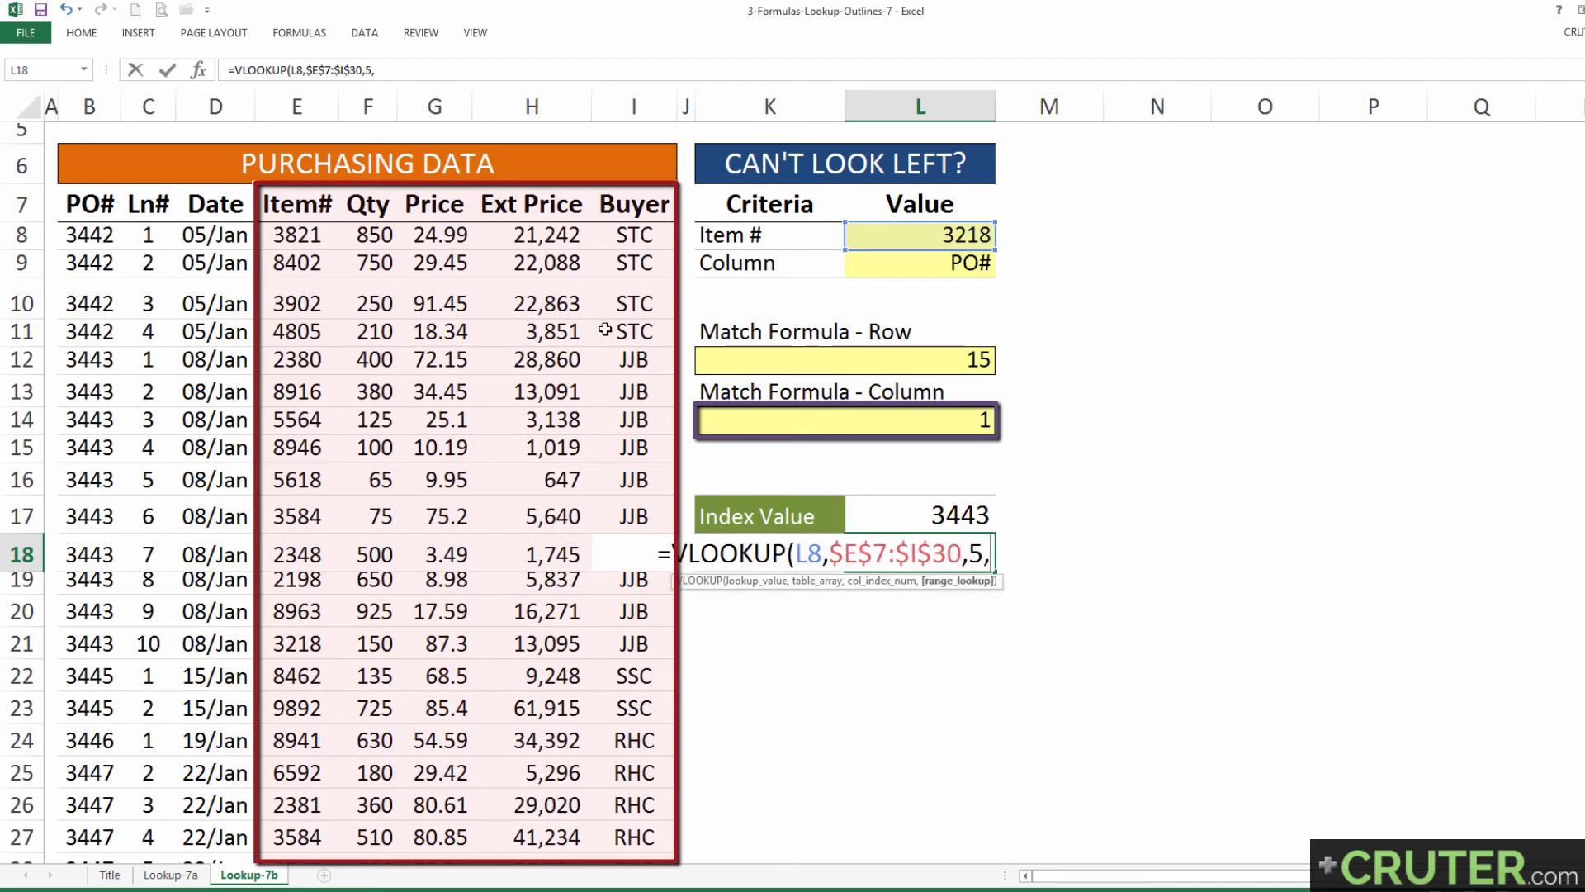
{"action": "type", "text": "false)"}
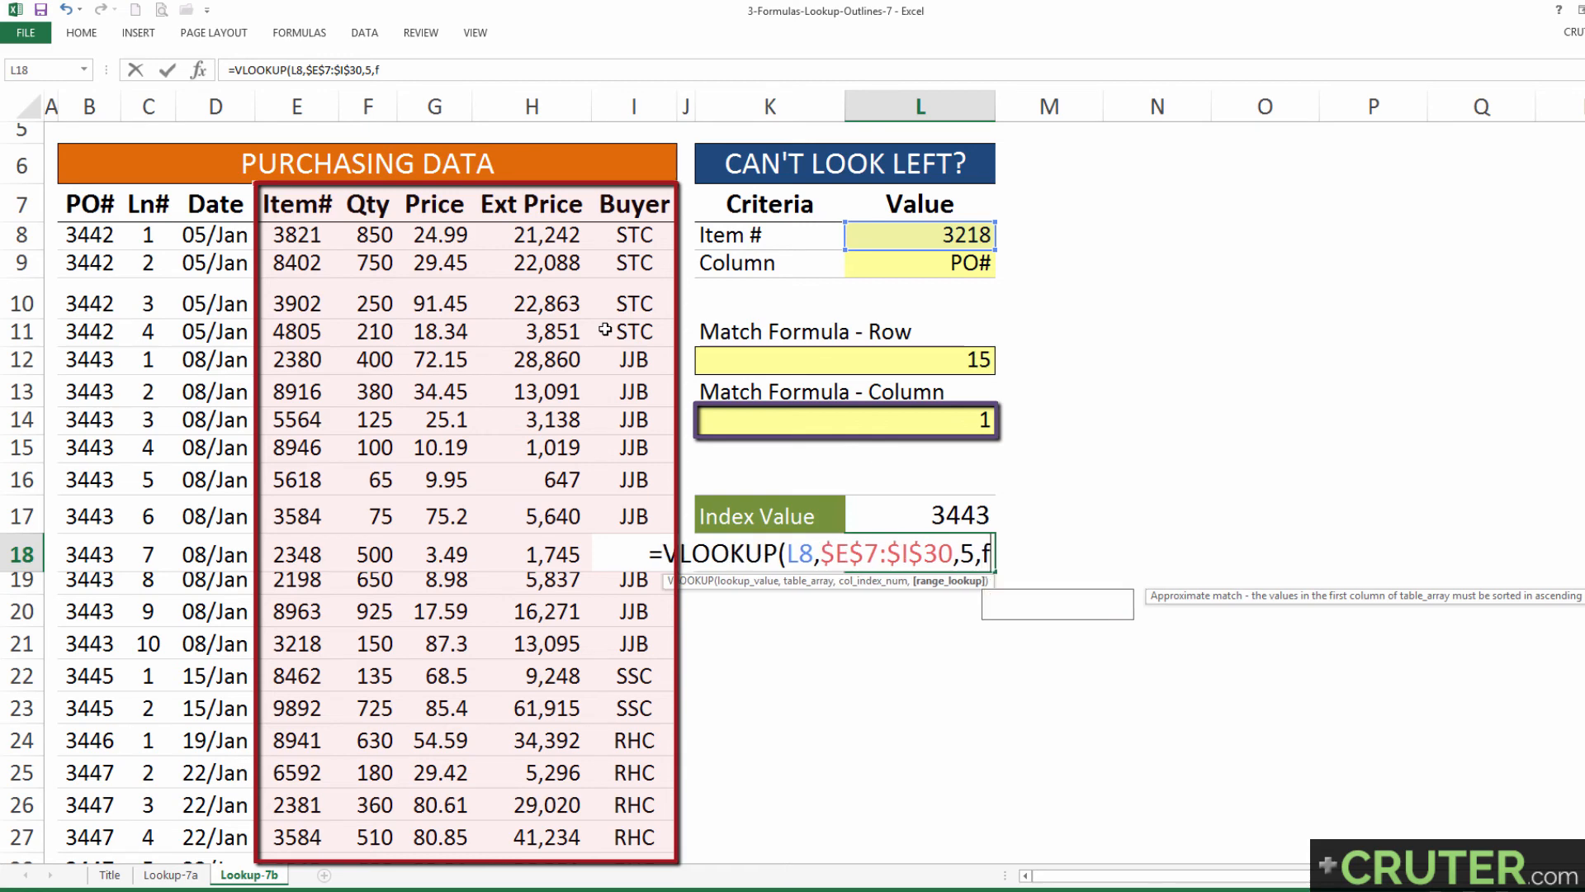
{"action": "key", "text": "Return"}
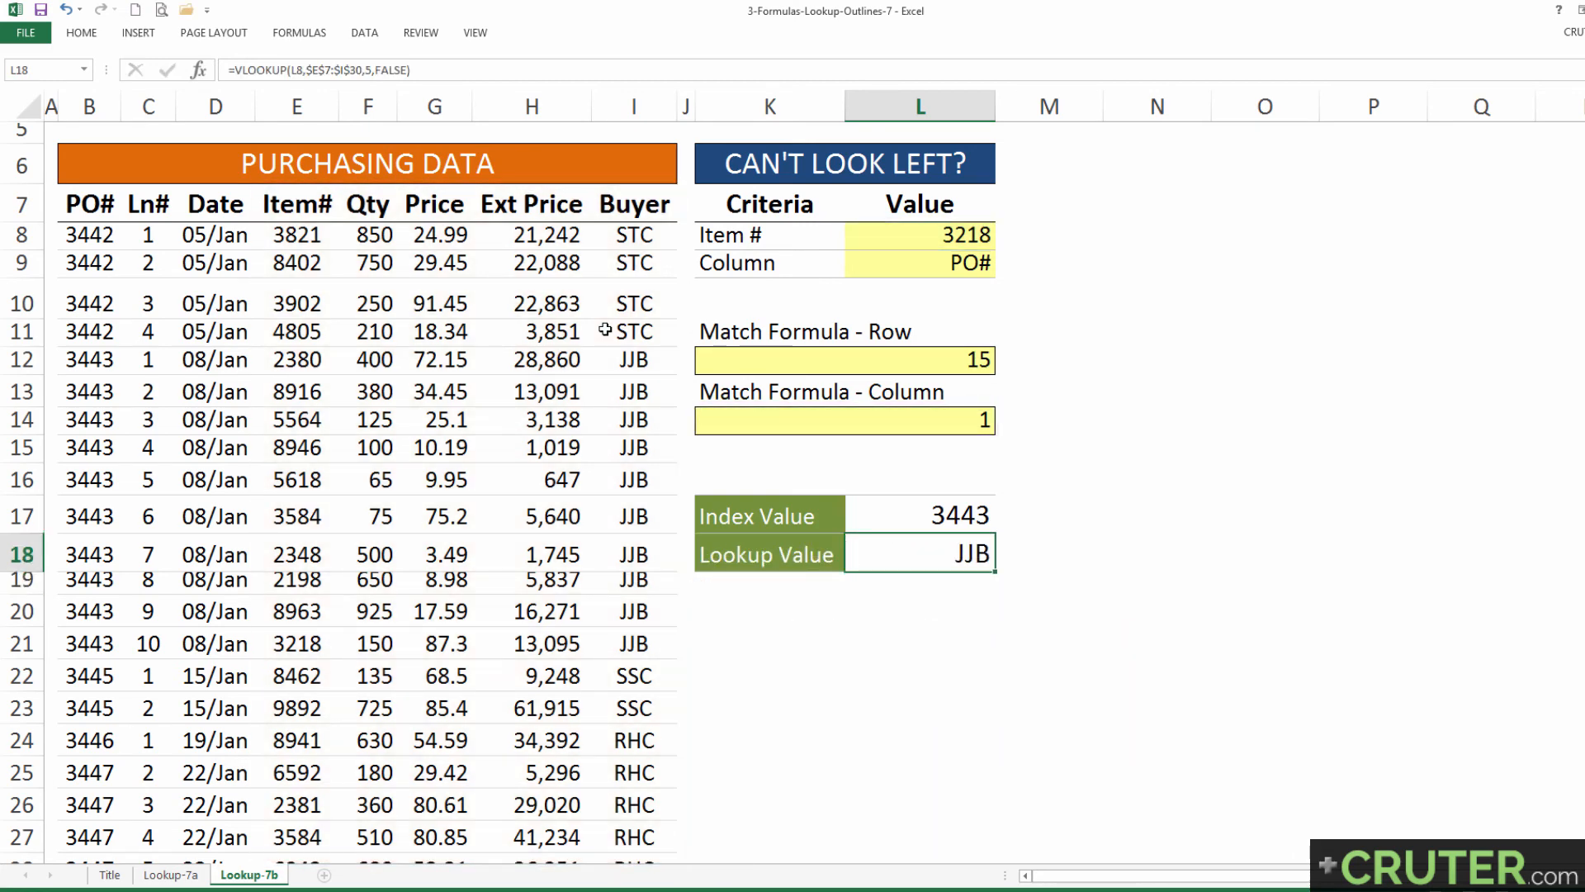
Step: Compare the INDEX formula and result in L17 with the VLOOKUP formula and result in L18
{"action": "left_click", "coordinate": [908, 519]}
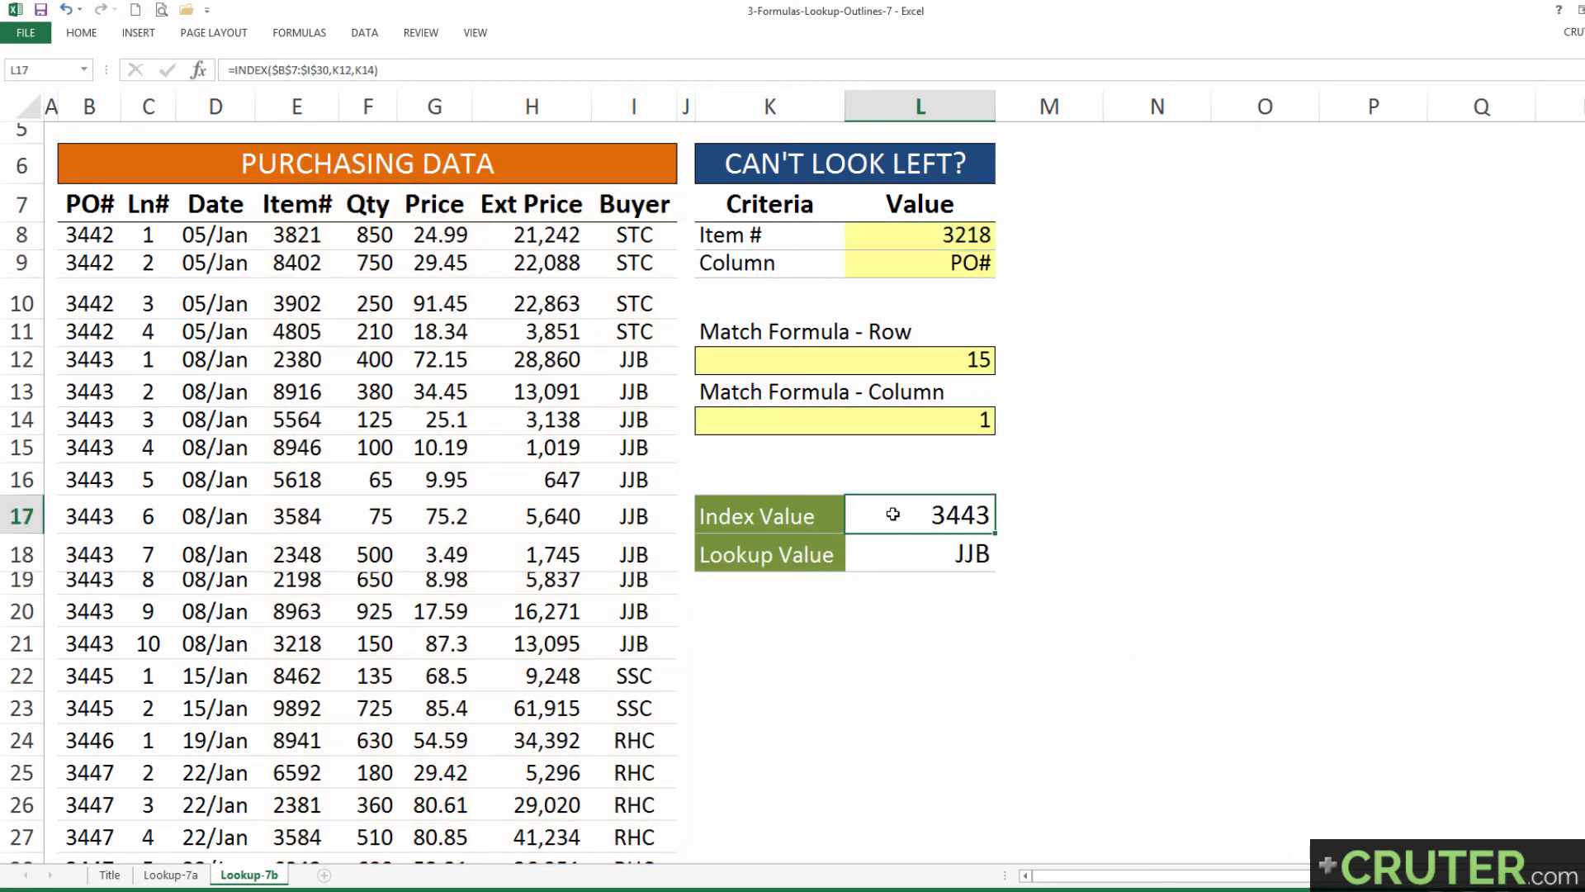
{"action": "left_click_drag", "start_coordinate": [768, 520], "coordinate": [925, 515]}
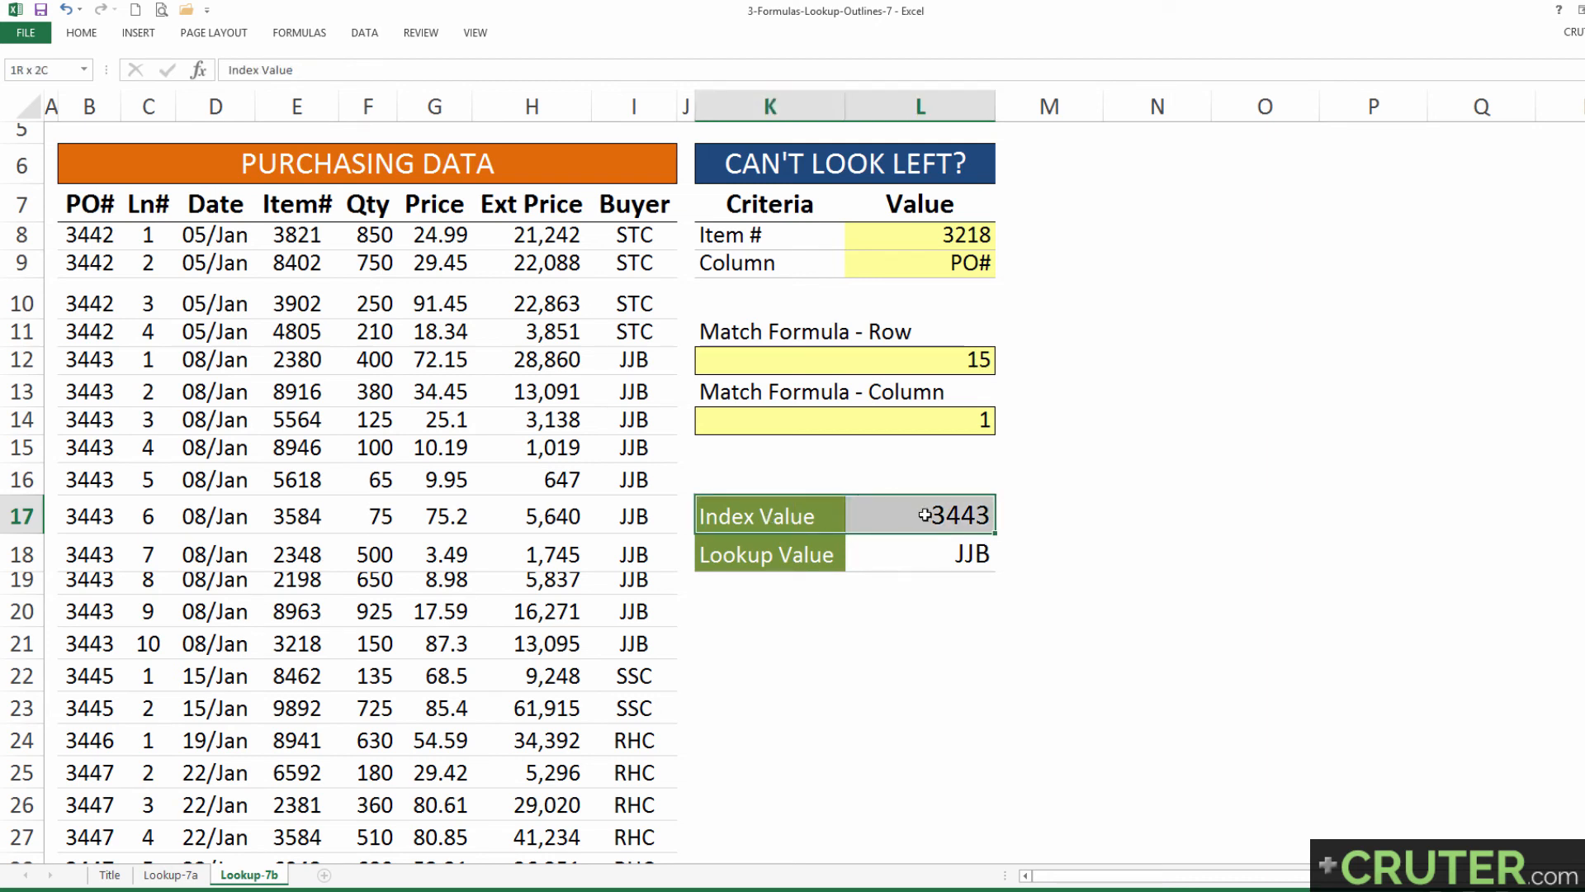
{"action": "left_click_drag", "start_coordinate": [790, 563], "coordinate": [939, 553]}
{"action": "left_click", "coordinate": [939, 554]}
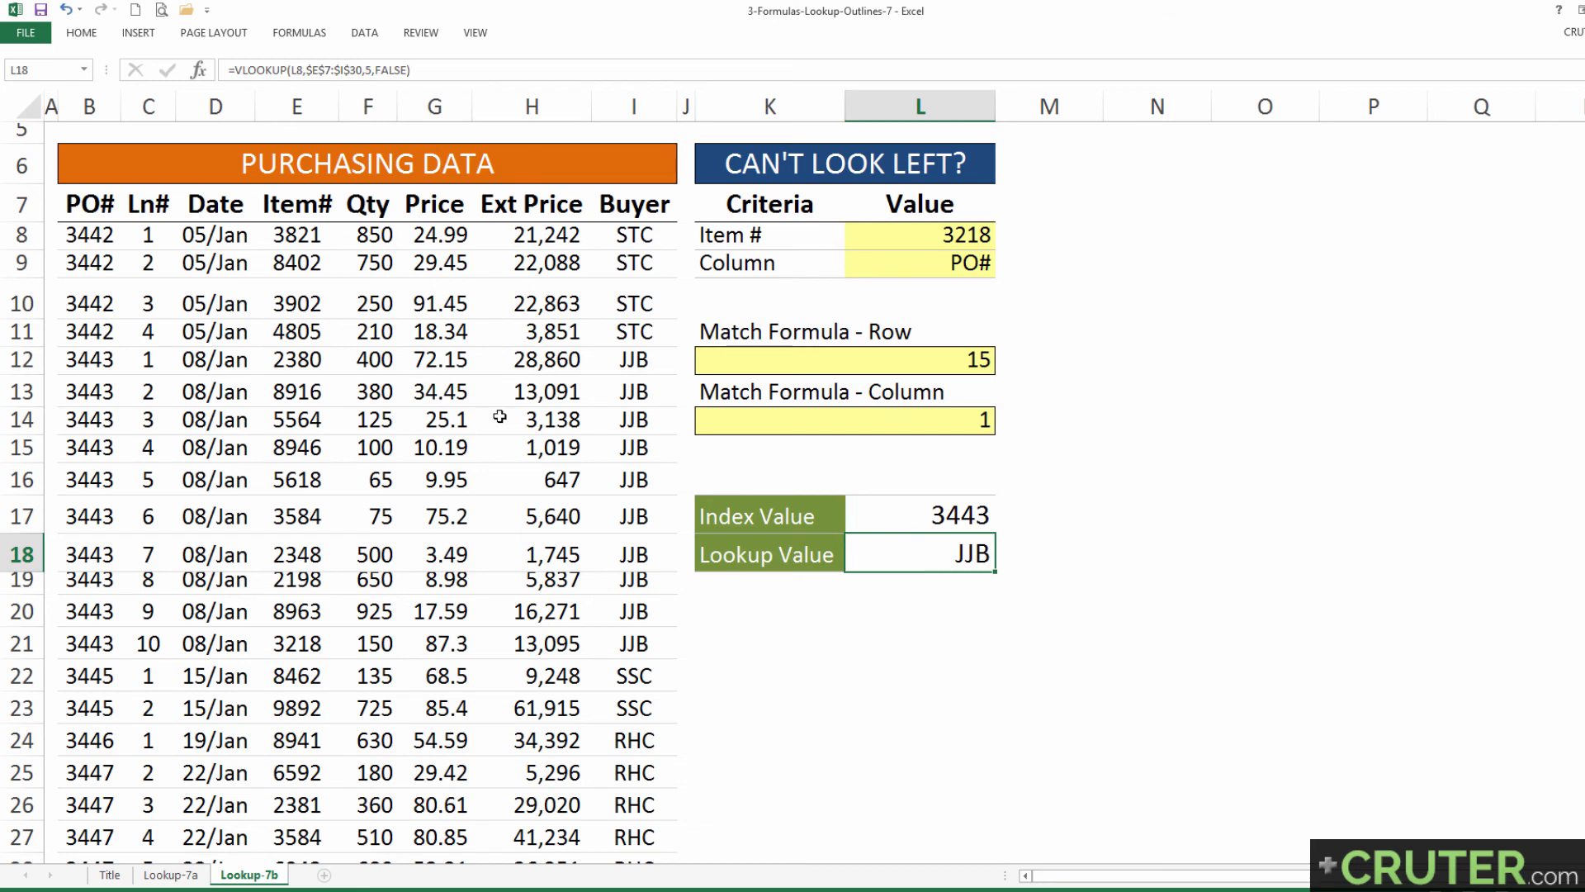
{"action": "left_click", "coordinate": [933, 520]}
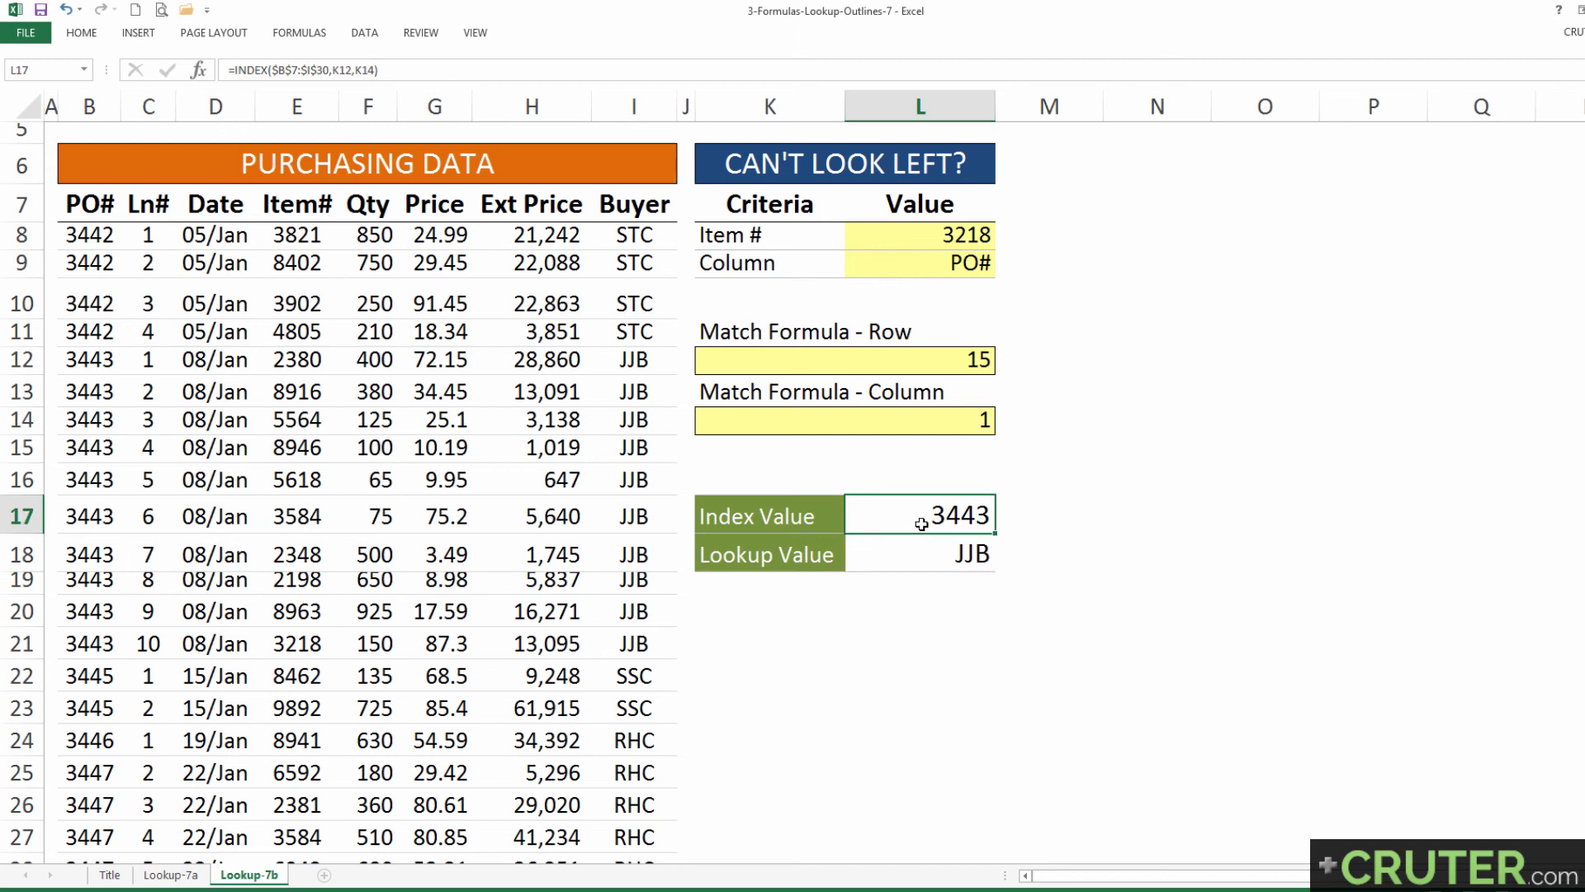
Step: Set the Item # criterion to 6592 and the Column criterion to Buyer, and compare the Index and Lookup values
{"action": "left_click", "coordinate": [908, 234]}
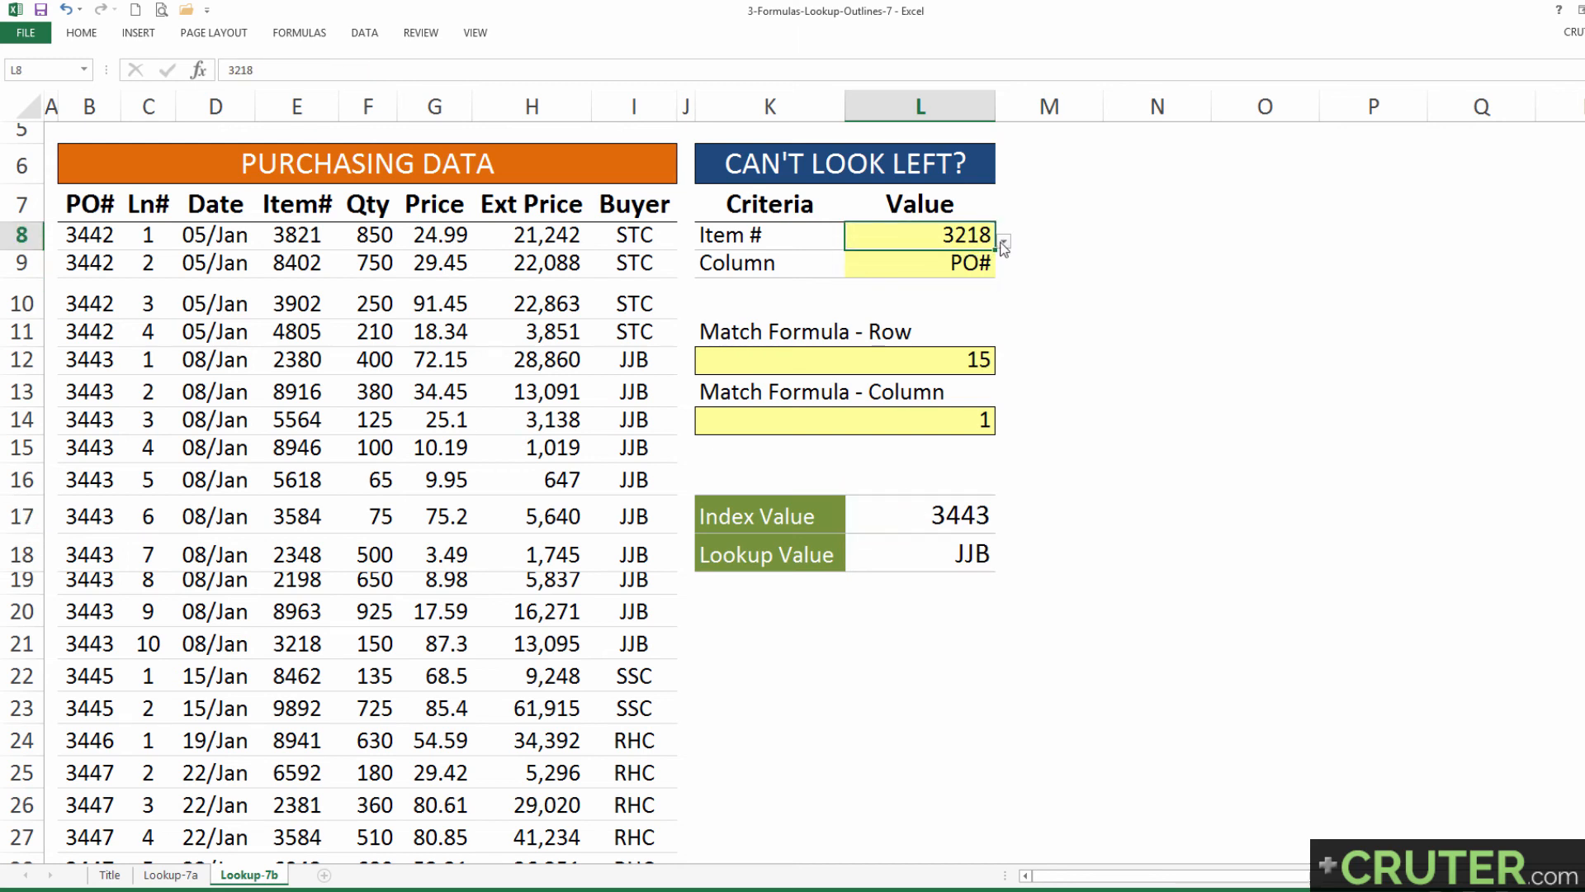
{"action": "left_click", "coordinate": [1004, 241]}
{"action": "left_click", "coordinate": [917, 300]}
{"action": "left_click", "coordinate": [917, 263]}
{"action": "left_click", "coordinate": [1003, 269]}
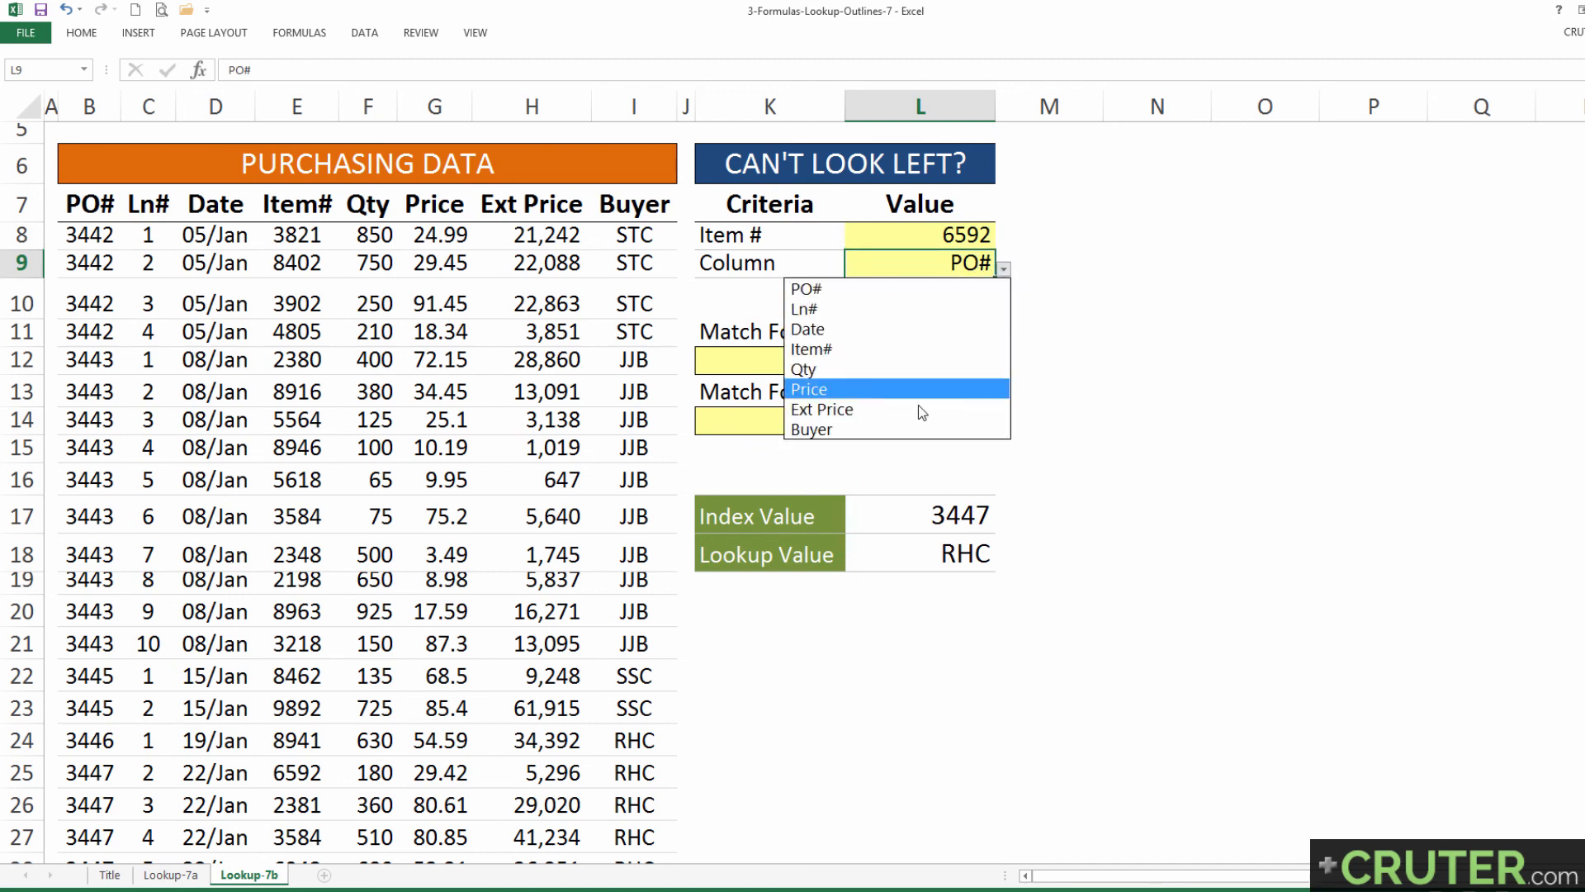
{"action": "left_click", "coordinate": [887, 420]}
{"action": "left_click_drag", "start_coordinate": [903, 516], "coordinate": [903, 547]}
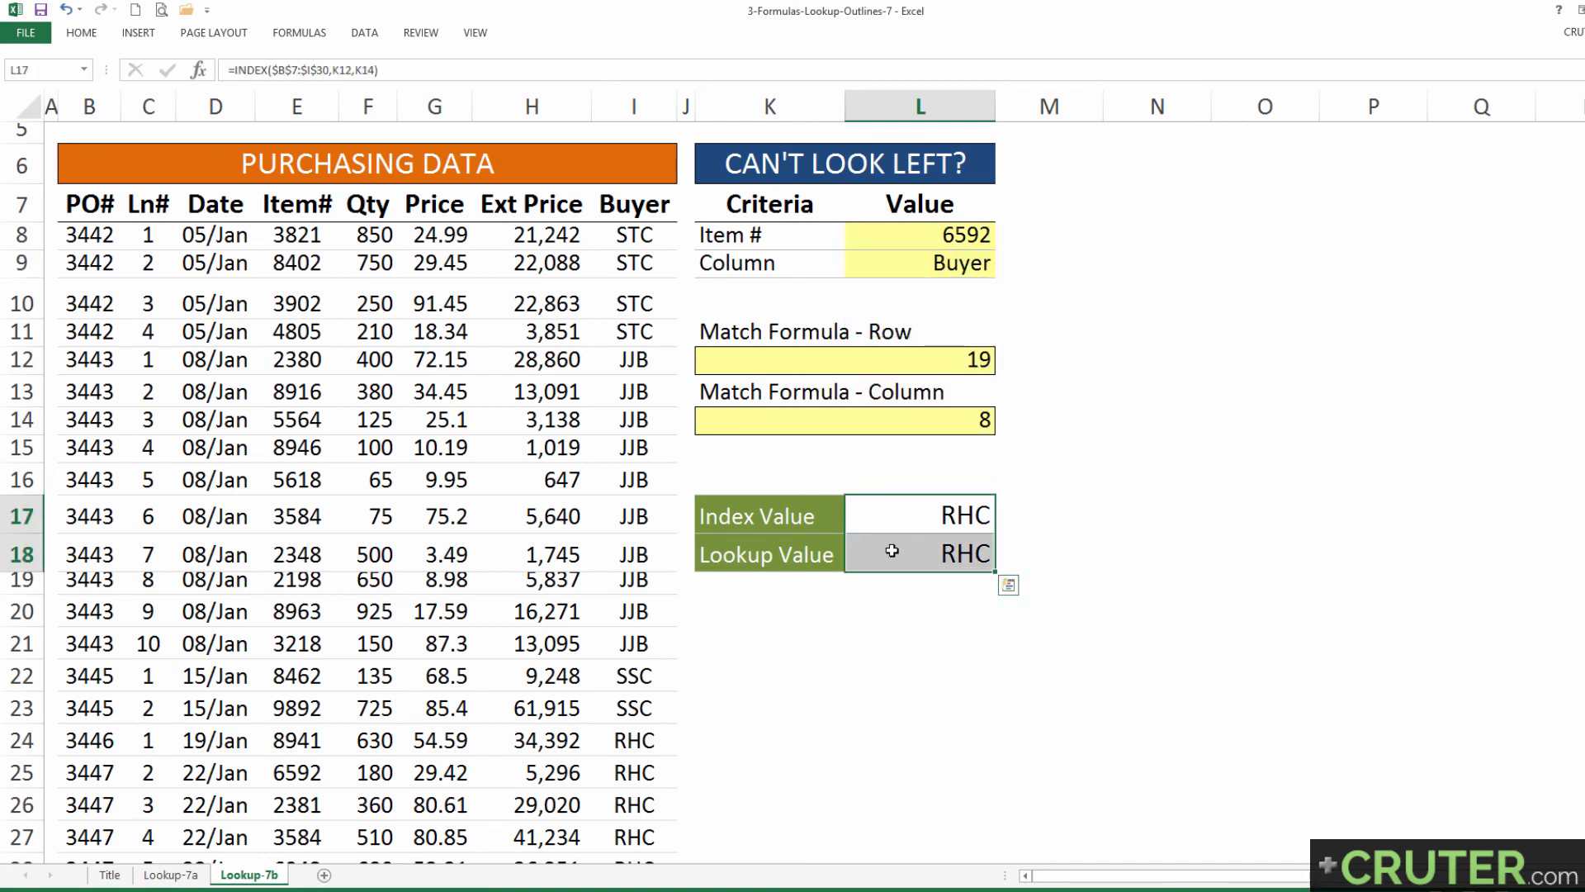
{"action": "left_click", "coordinate": [816, 516]}
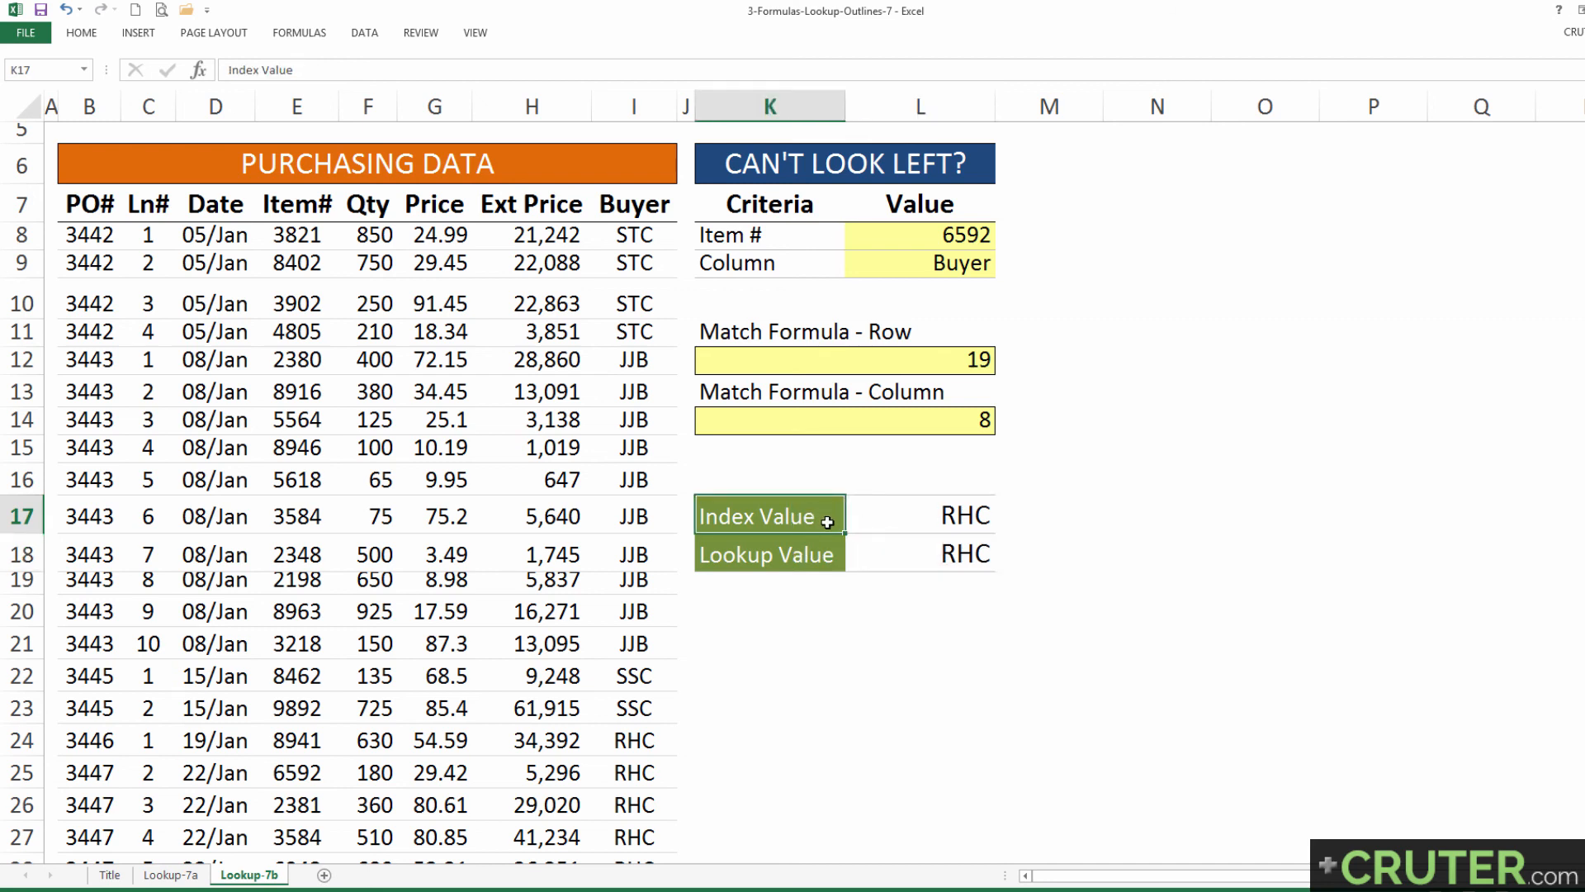
{"action": "left_click", "coordinate": [825, 546]}
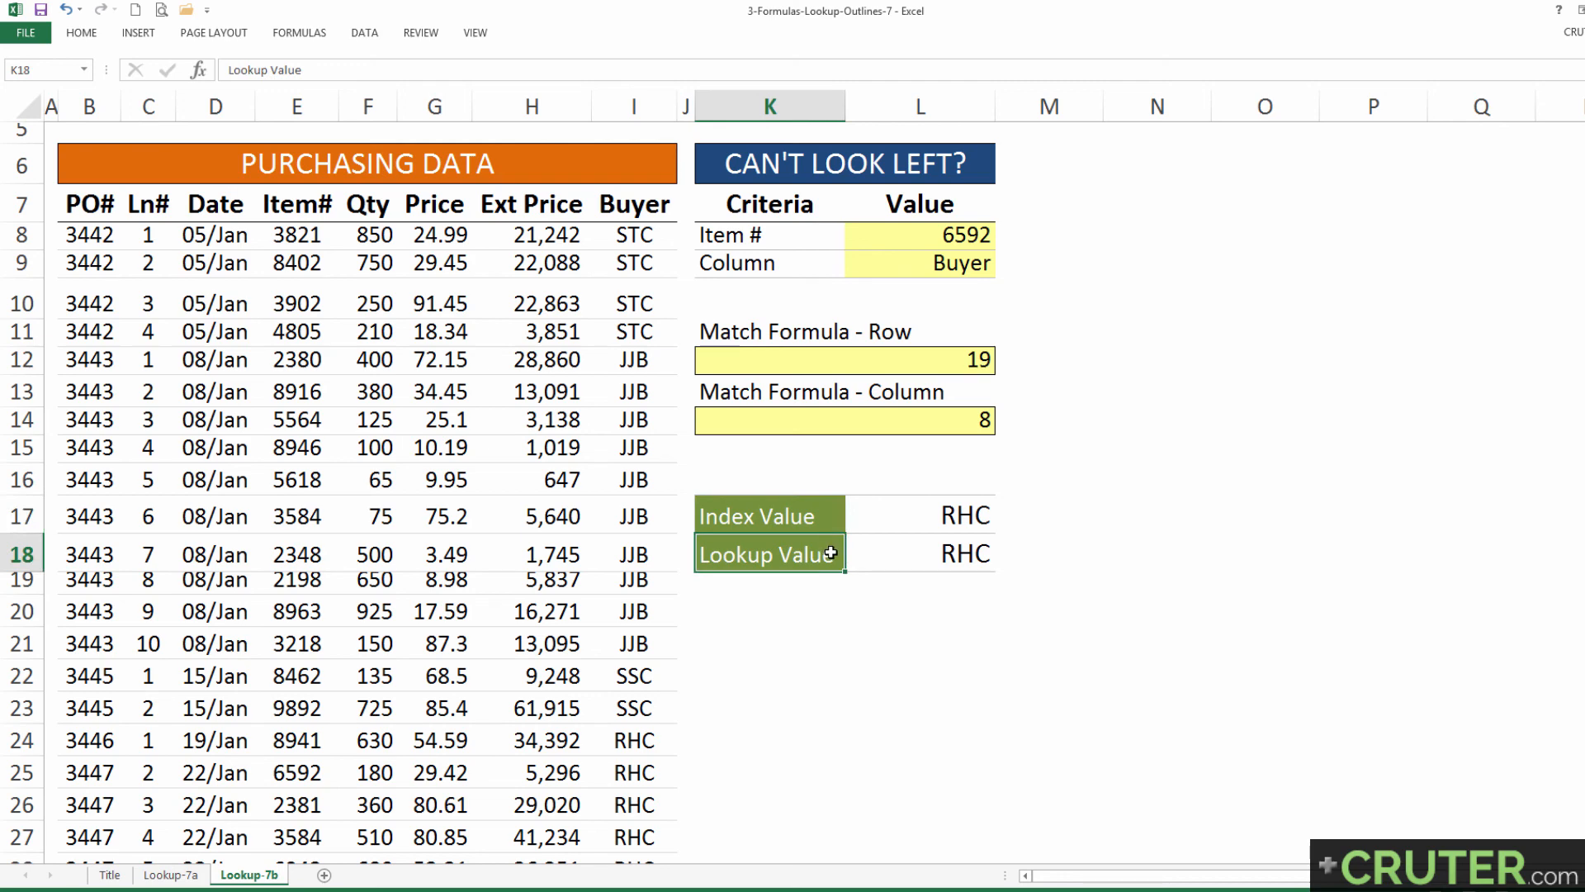
Step: Examine the arguments of the VLOOKUP formula in the Lookup Value cell L18, leaving the formula as it is
{"action": "double_click", "coordinate": [866, 555]}
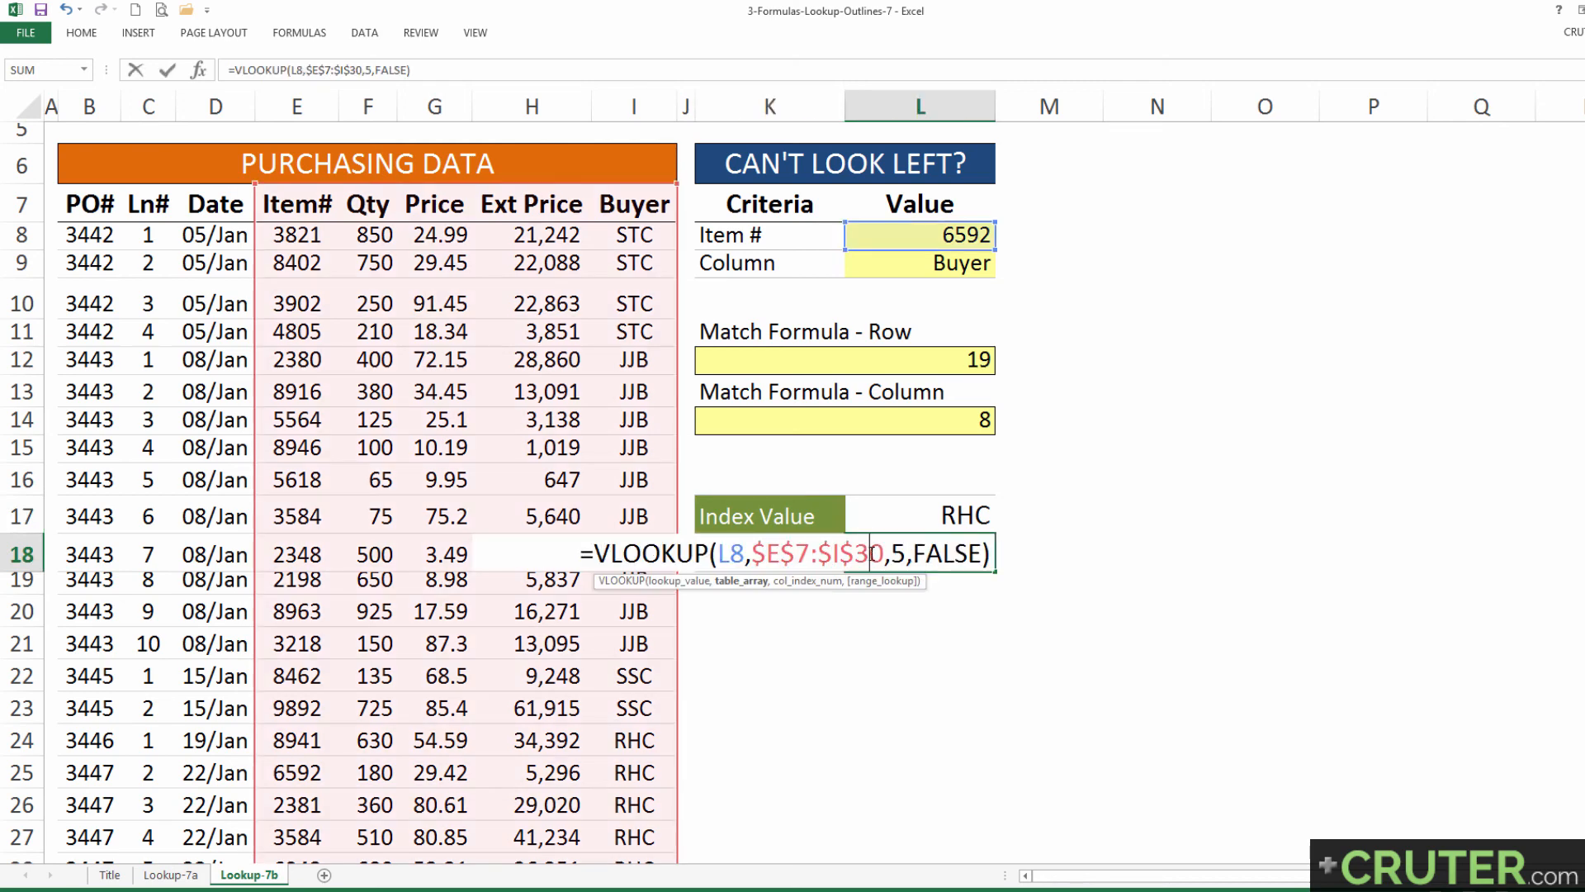
{"action": "left_click_drag", "start_coordinate": [990, 552], "coordinate": [722, 559]}
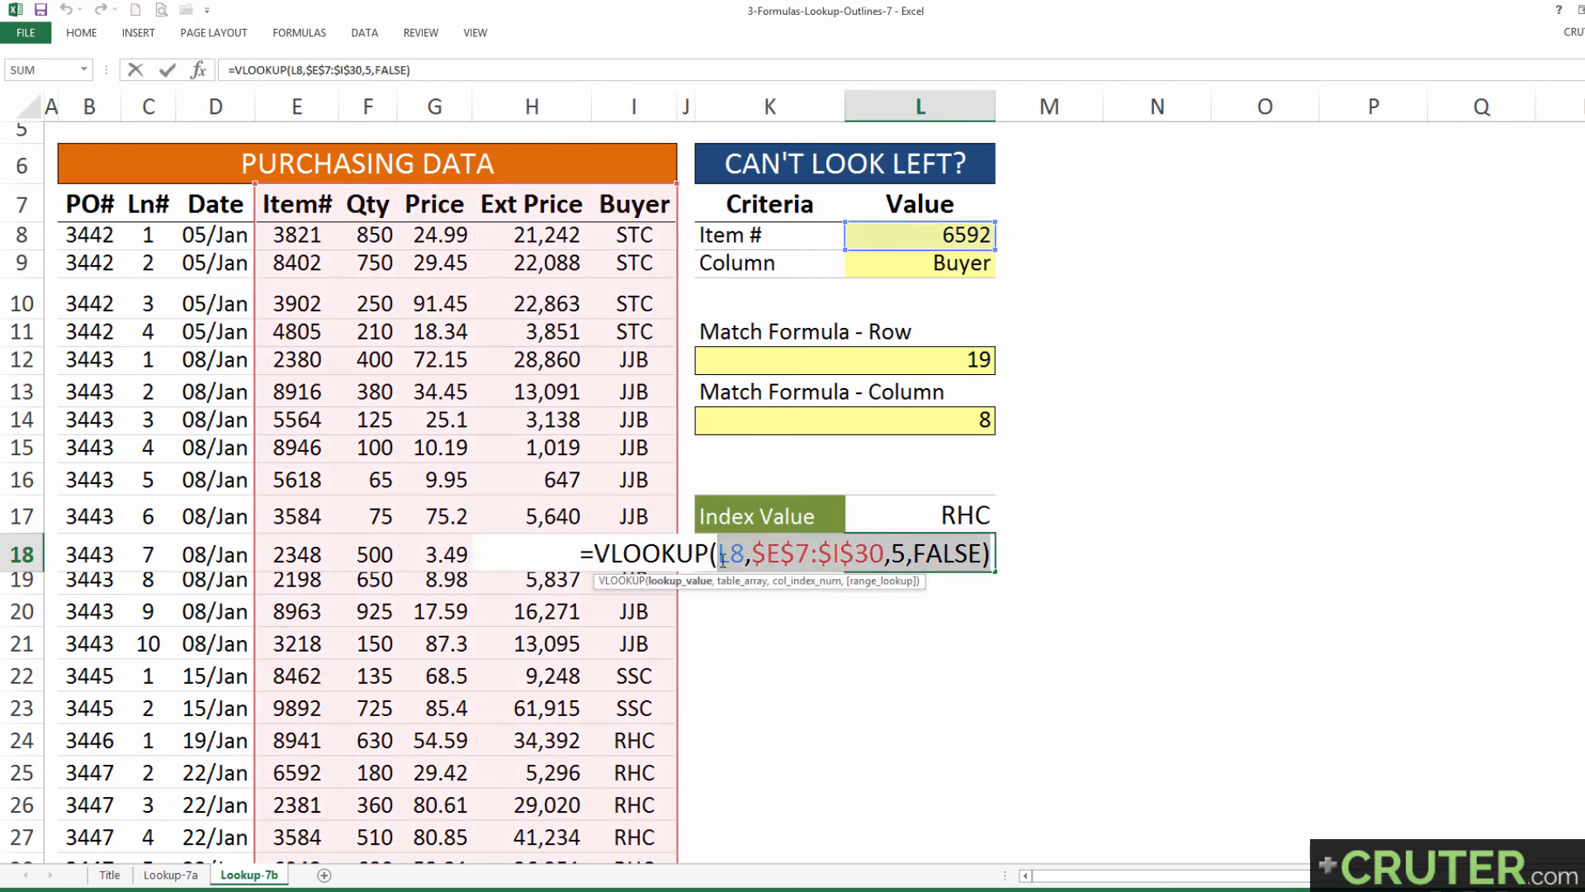
{"action": "key", "text": "Escape"}
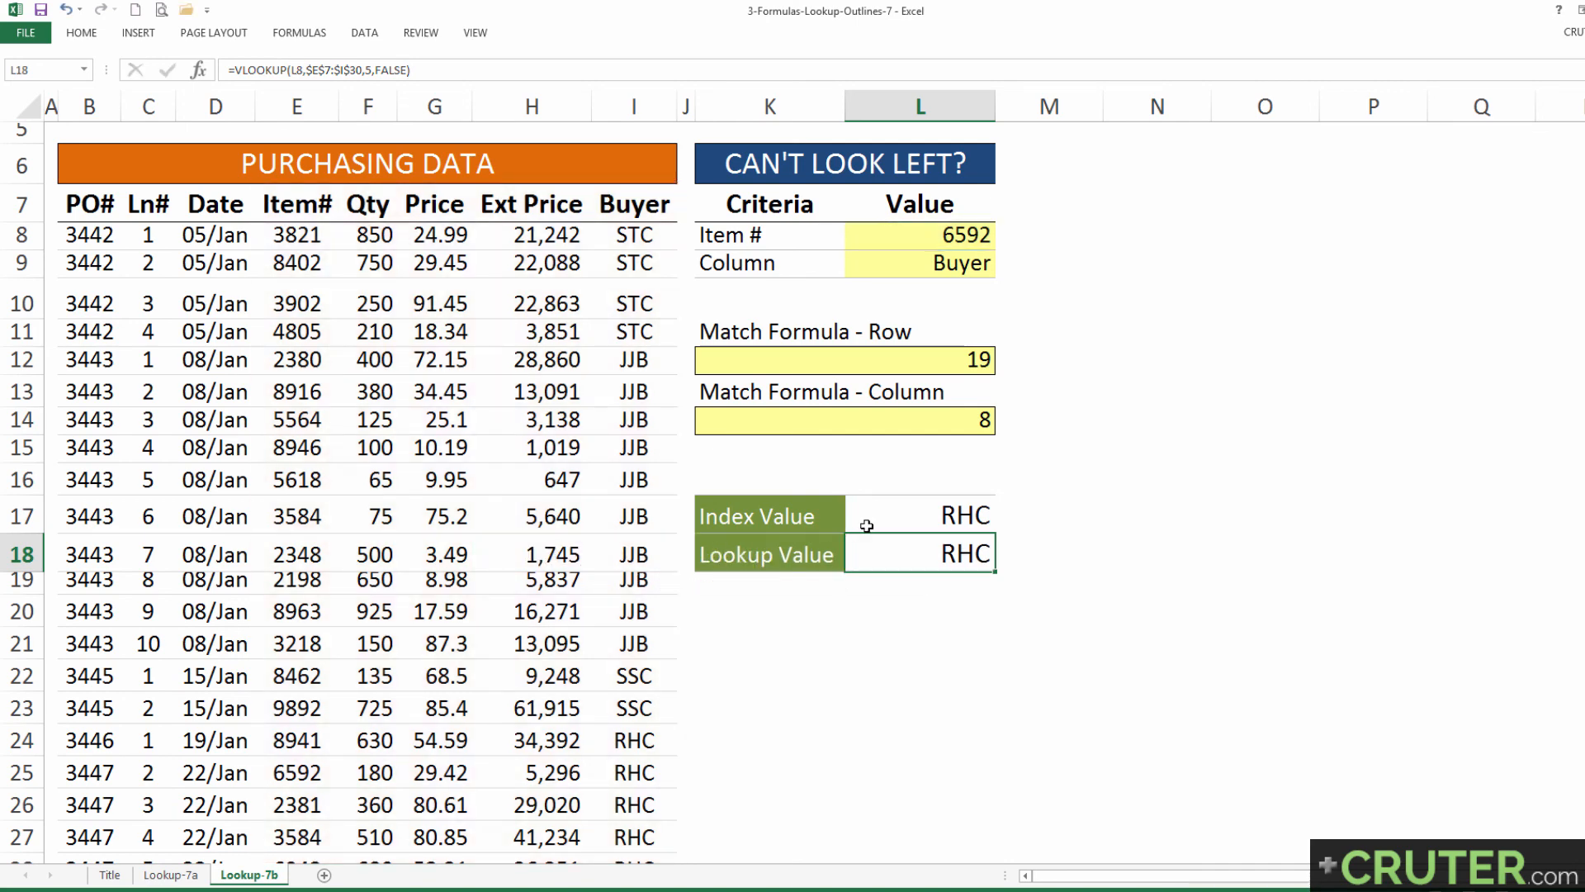
Step: Examine the array, row and column arguments of the INDEX formula in L17, and select the Lookup Value row K18:L18 for comparison
{"action": "double_click", "coordinate": [869, 520]}
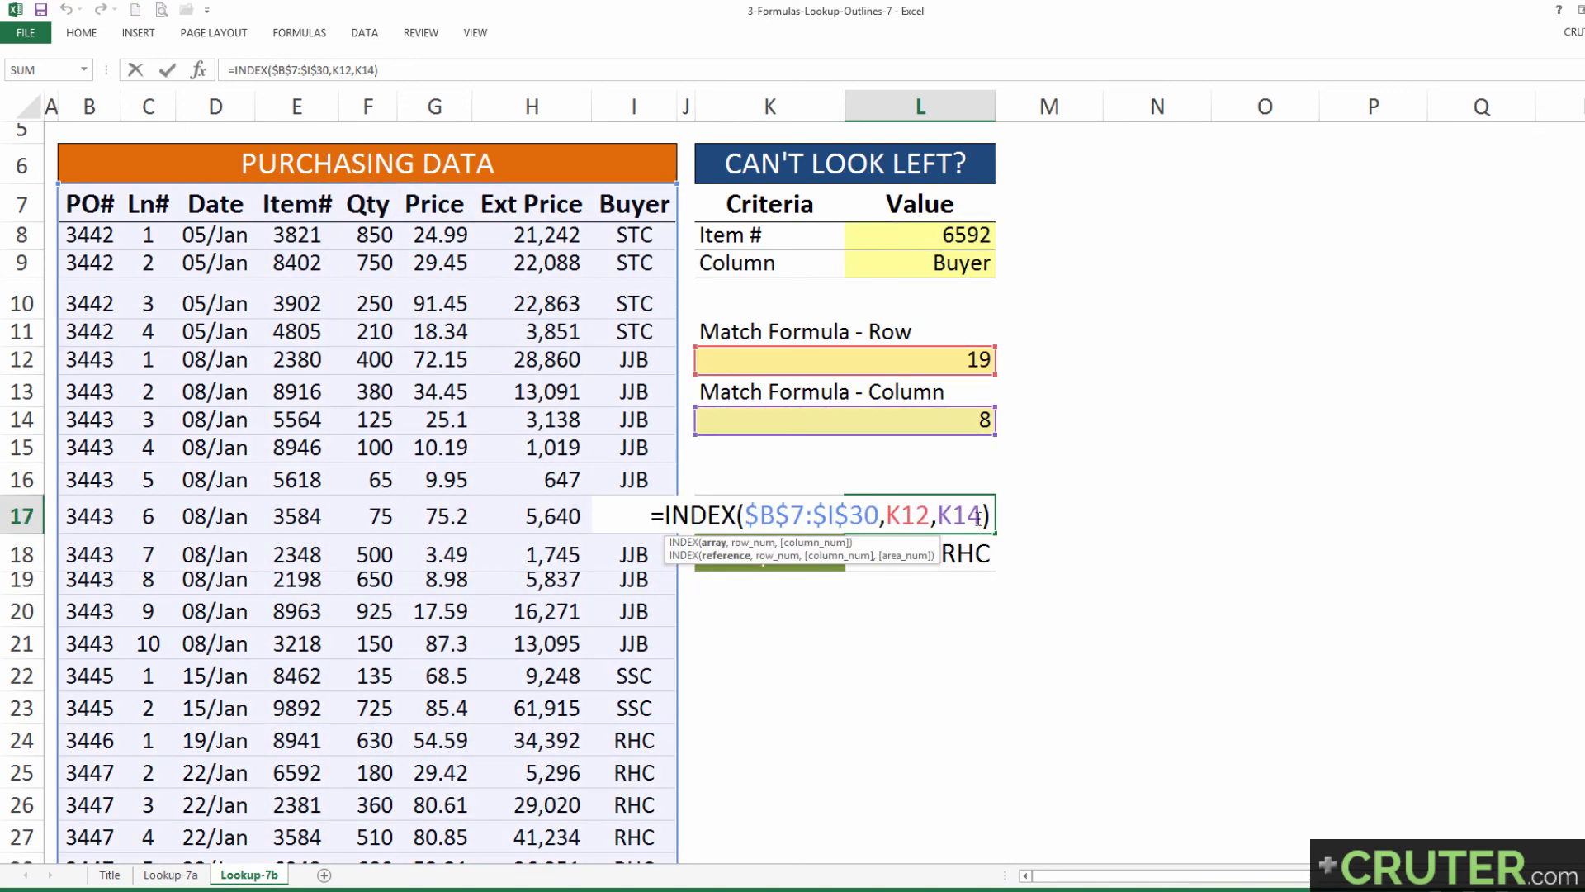
{"action": "left_click_drag", "start_coordinate": [989, 518], "coordinate": [748, 525]}
{"action": "left_click", "coordinate": [889, 516]}
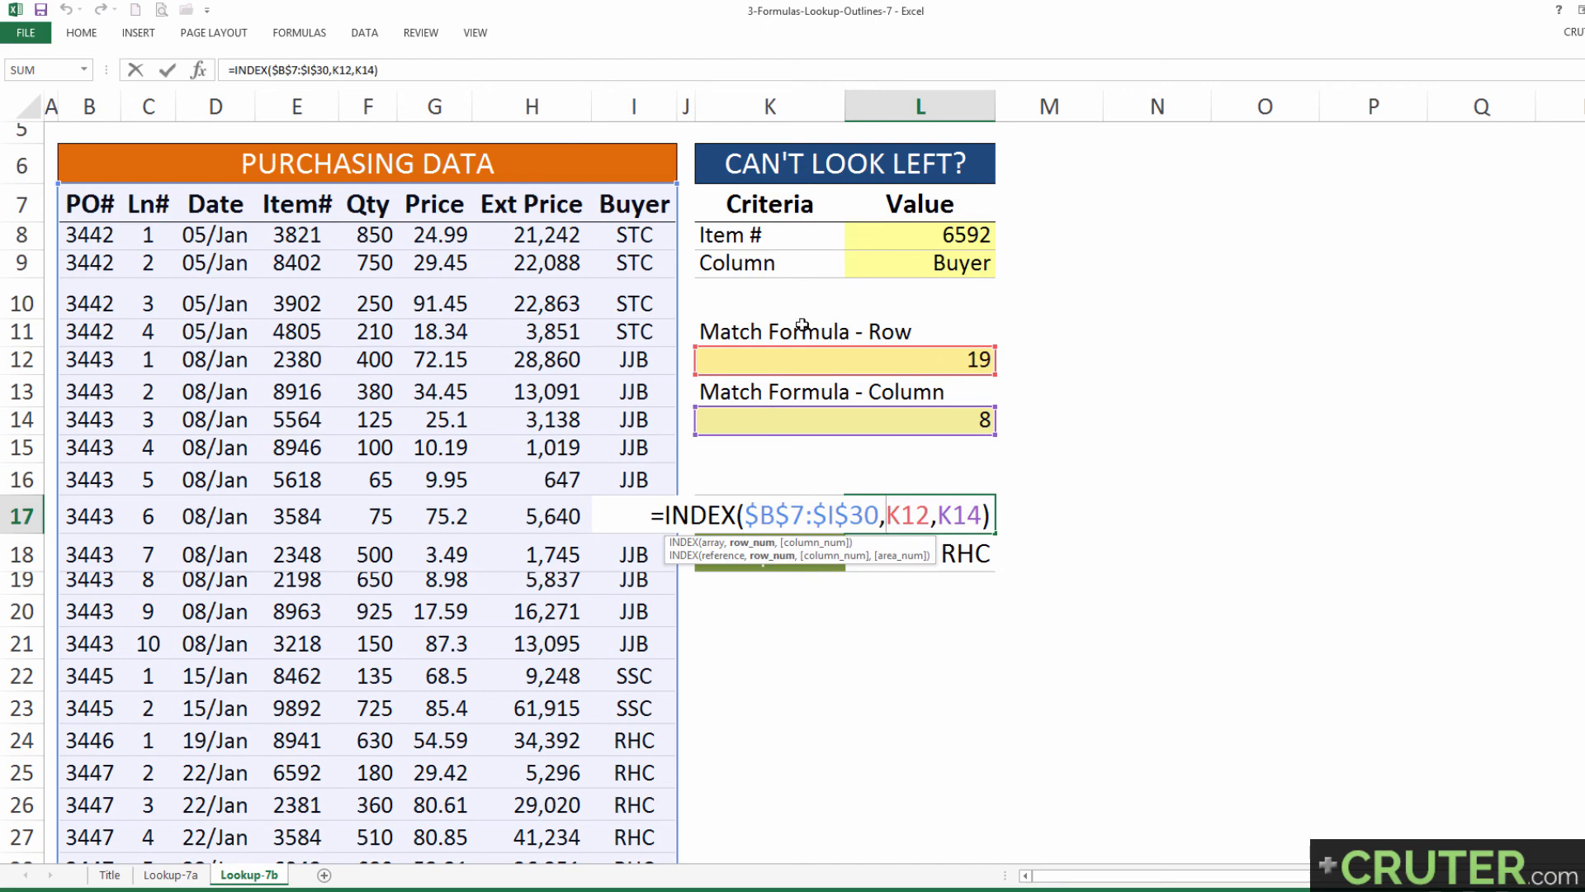
{"action": "key", "text": "ctrl+Return"}
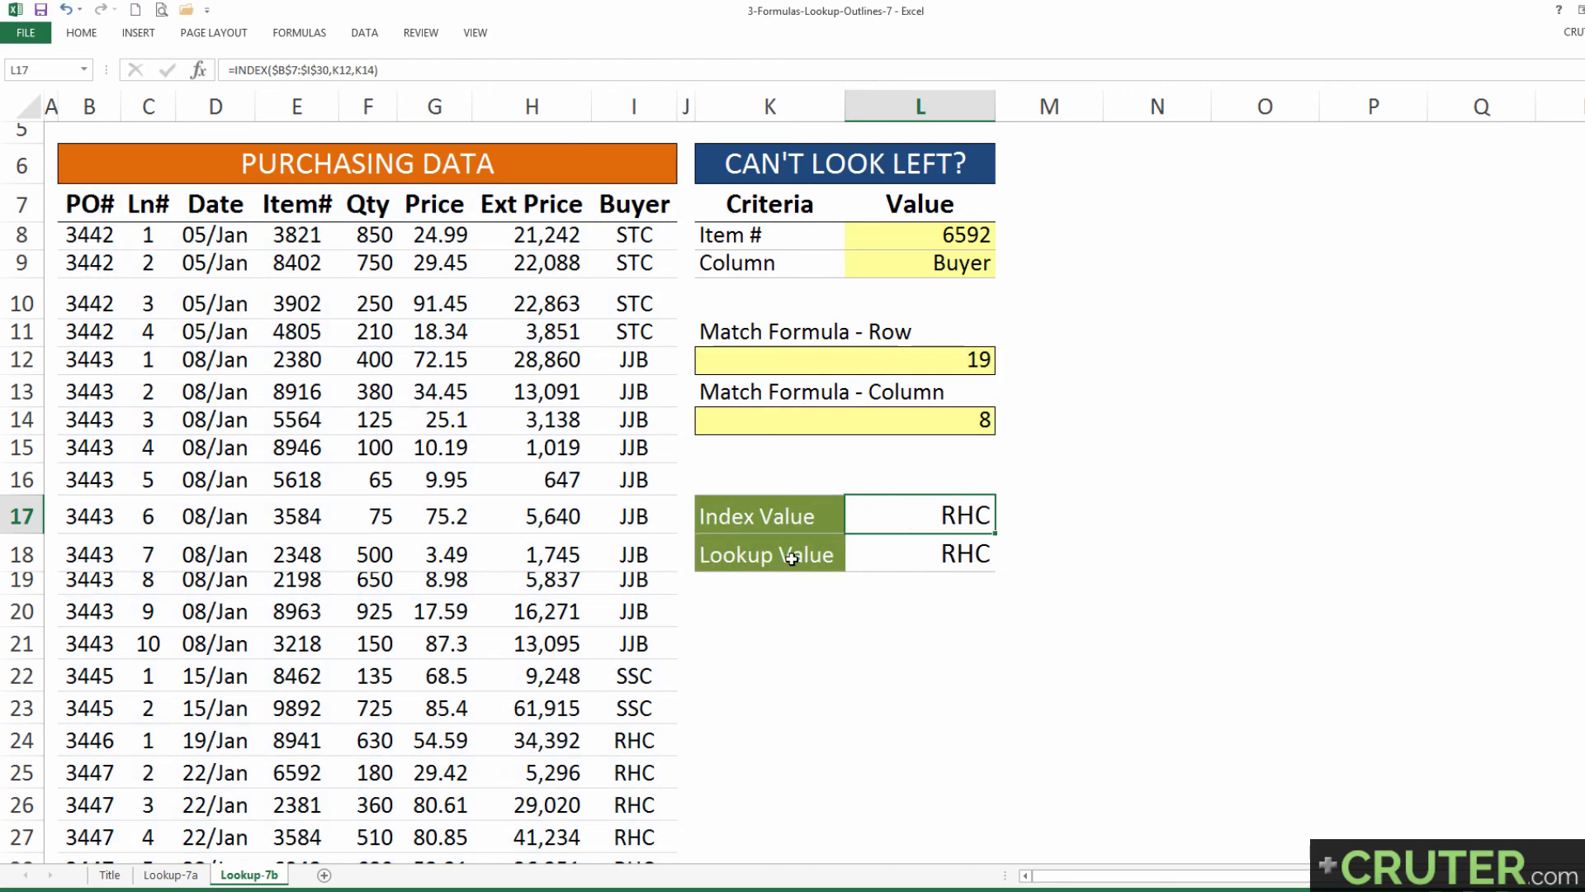
{"action": "left_click_drag", "start_coordinate": [792, 556], "coordinate": [909, 551]}
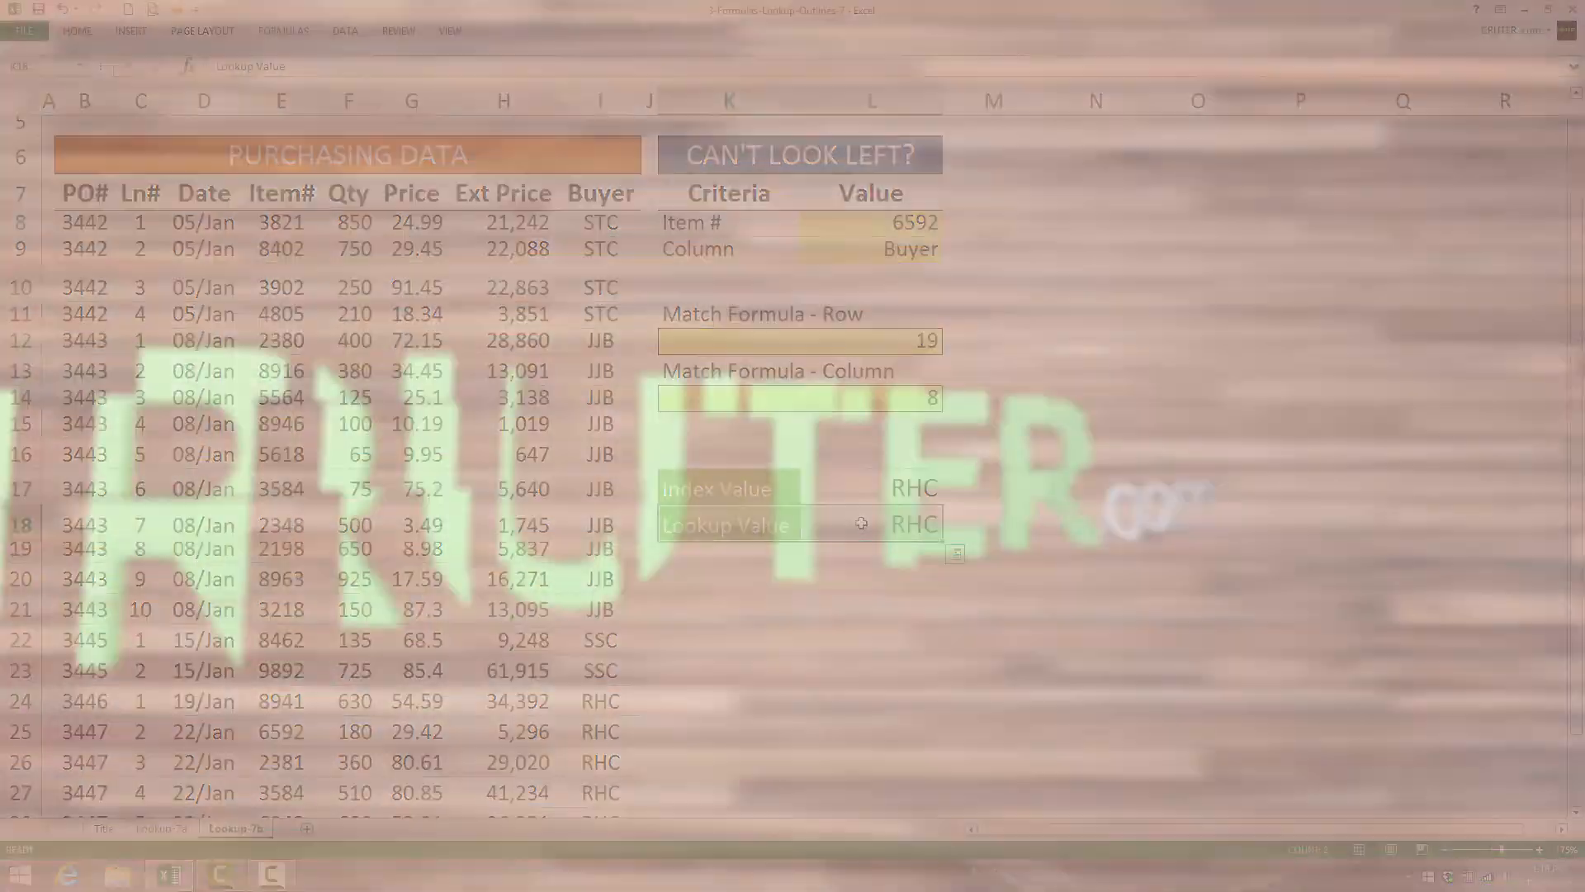